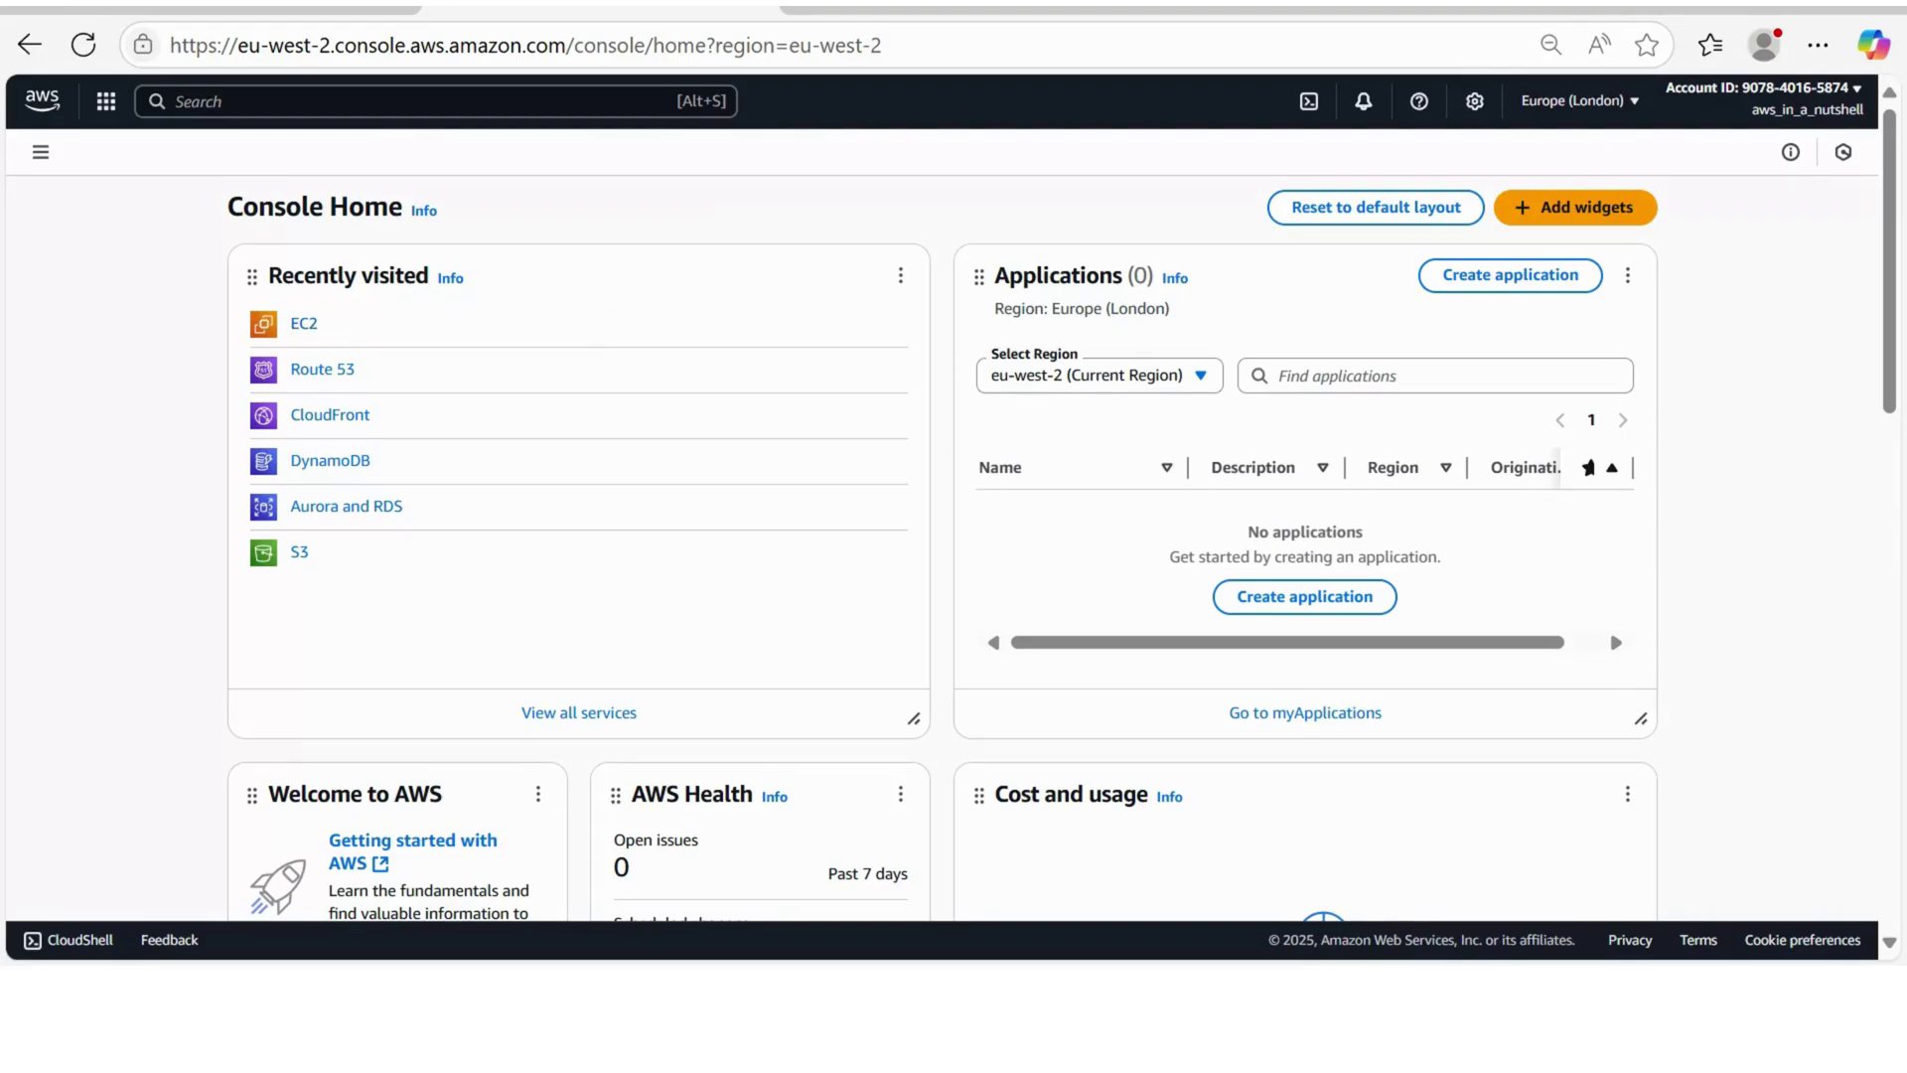
- Find the EC2 service and start launching a new instance
{"action": "key", "text": "alt+s"}
{"action": "type", "text": "ec2"}
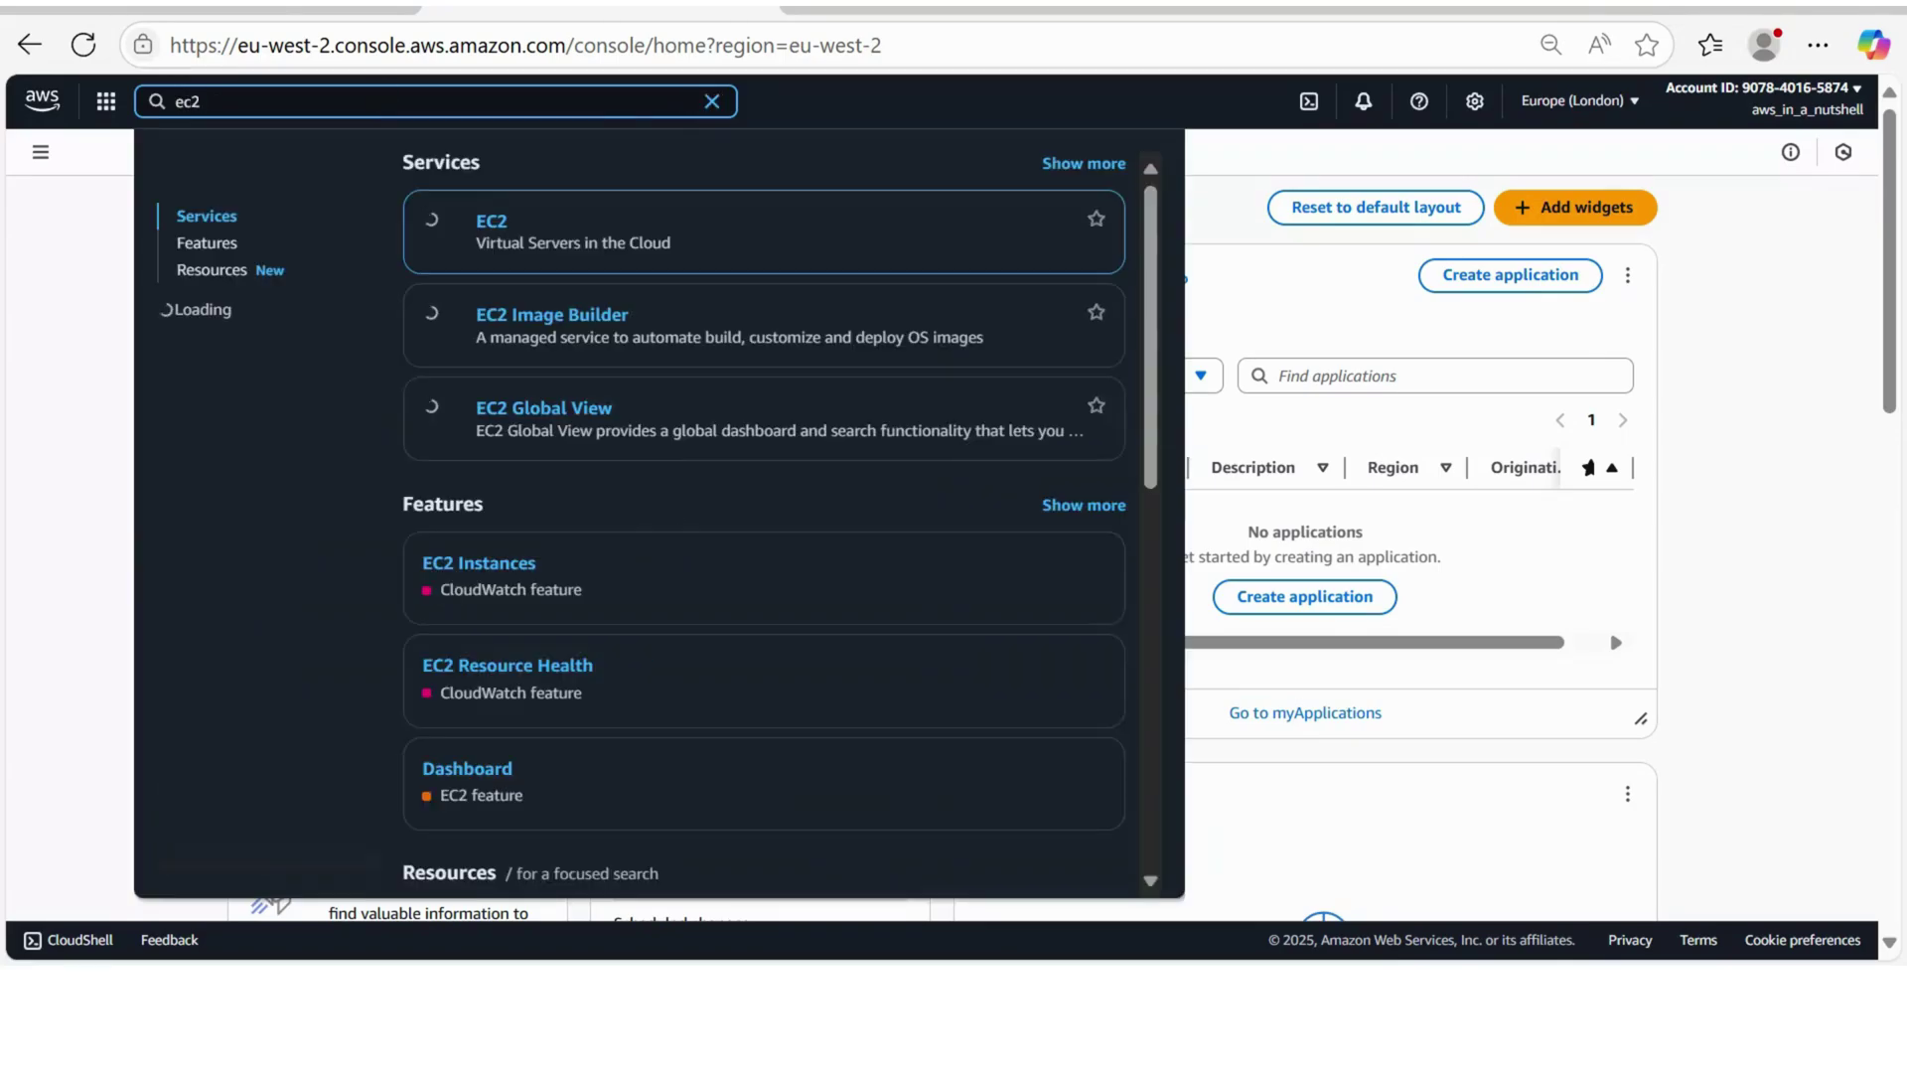
{"action": "left_click", "coordinate": [491, 224]}
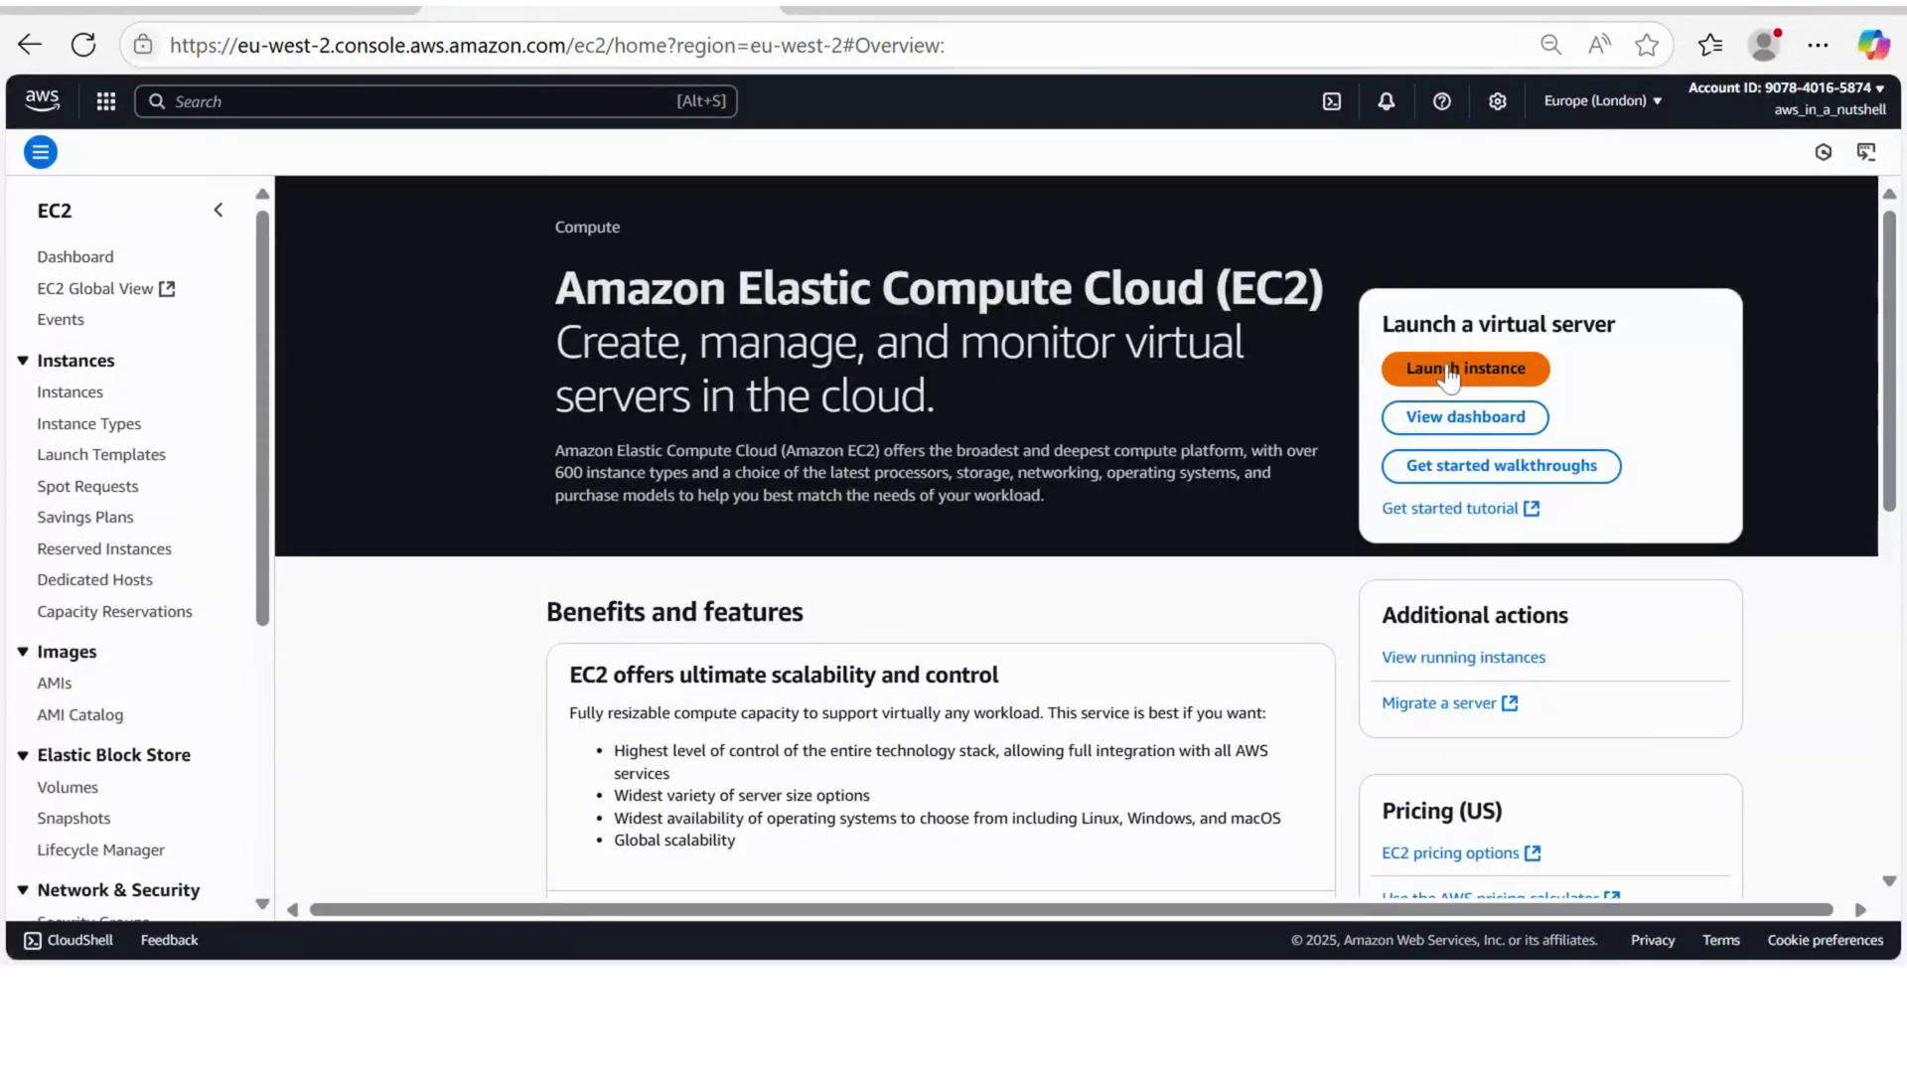
{"action": "left_click", "coordinate": [1449, 369]}
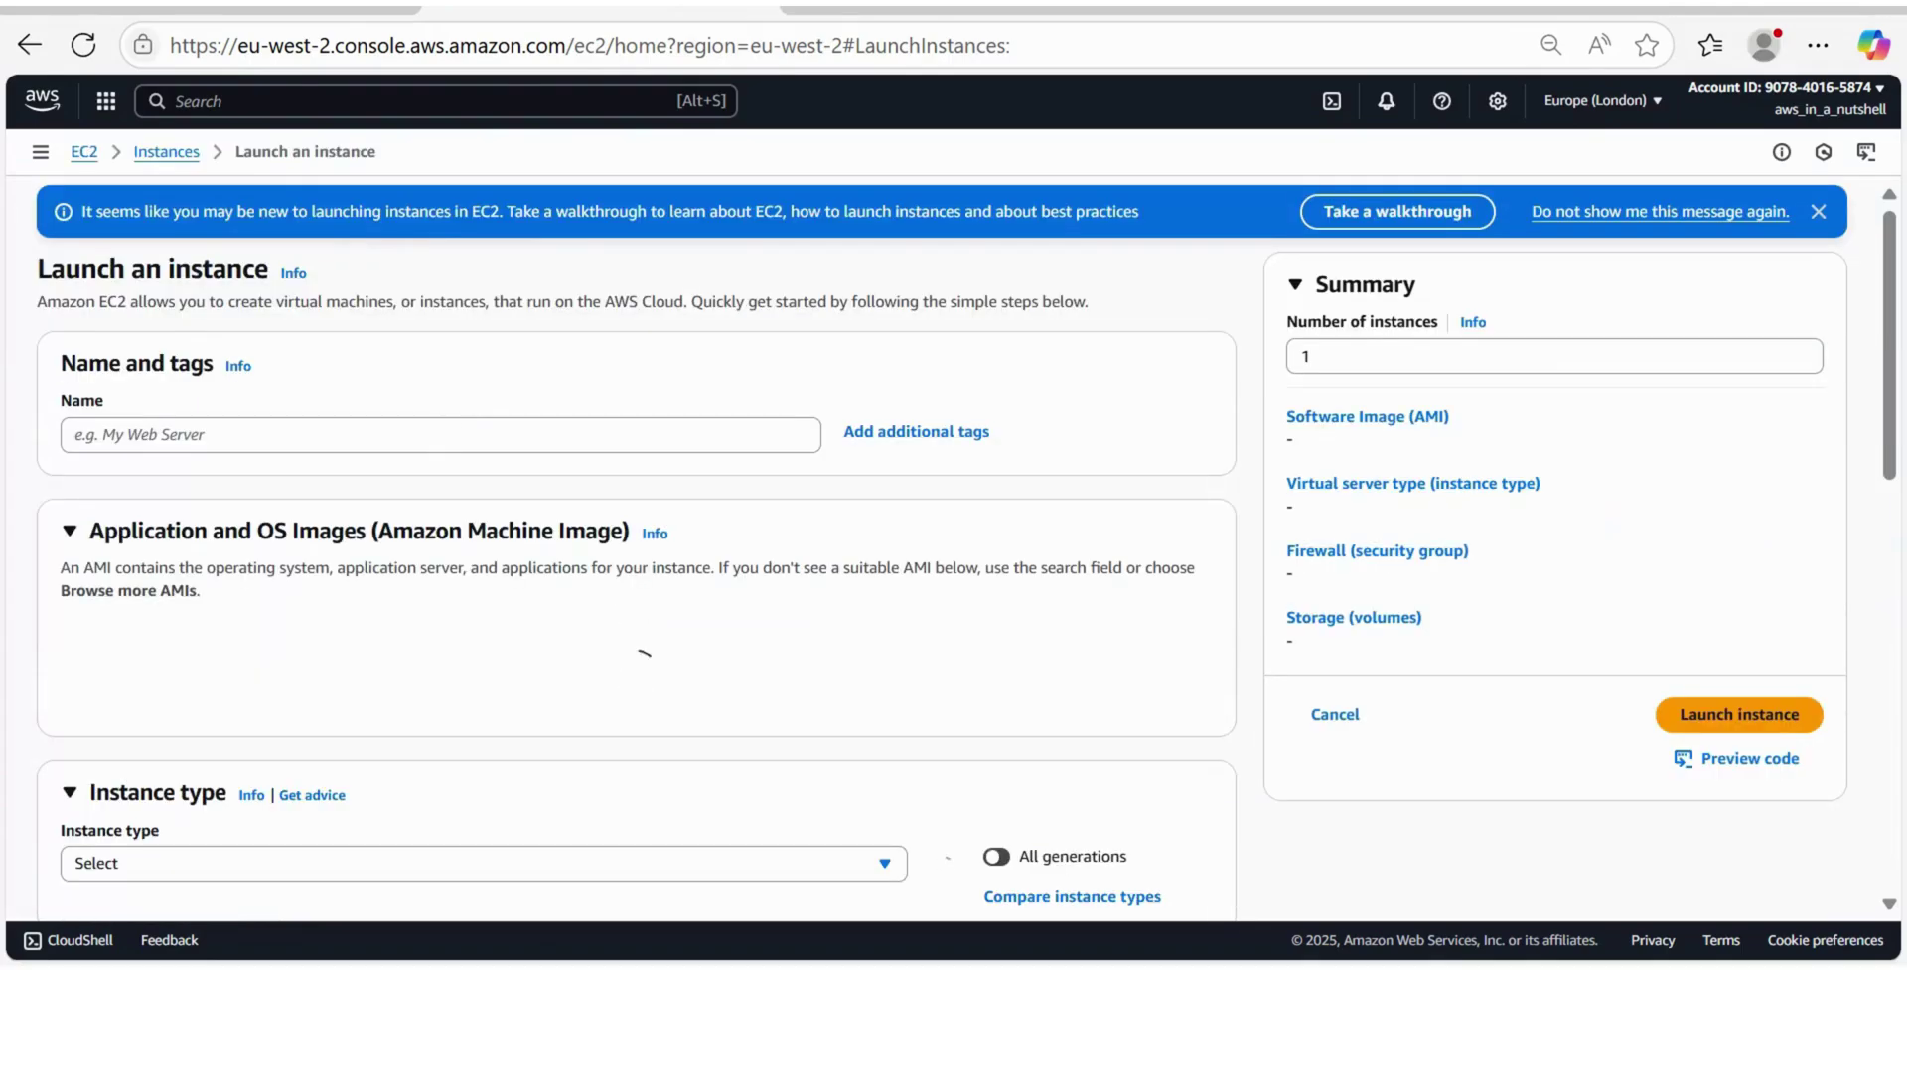
- Name the new instance testserver
{"action": "left_click", "coordinate": [438, 437]}
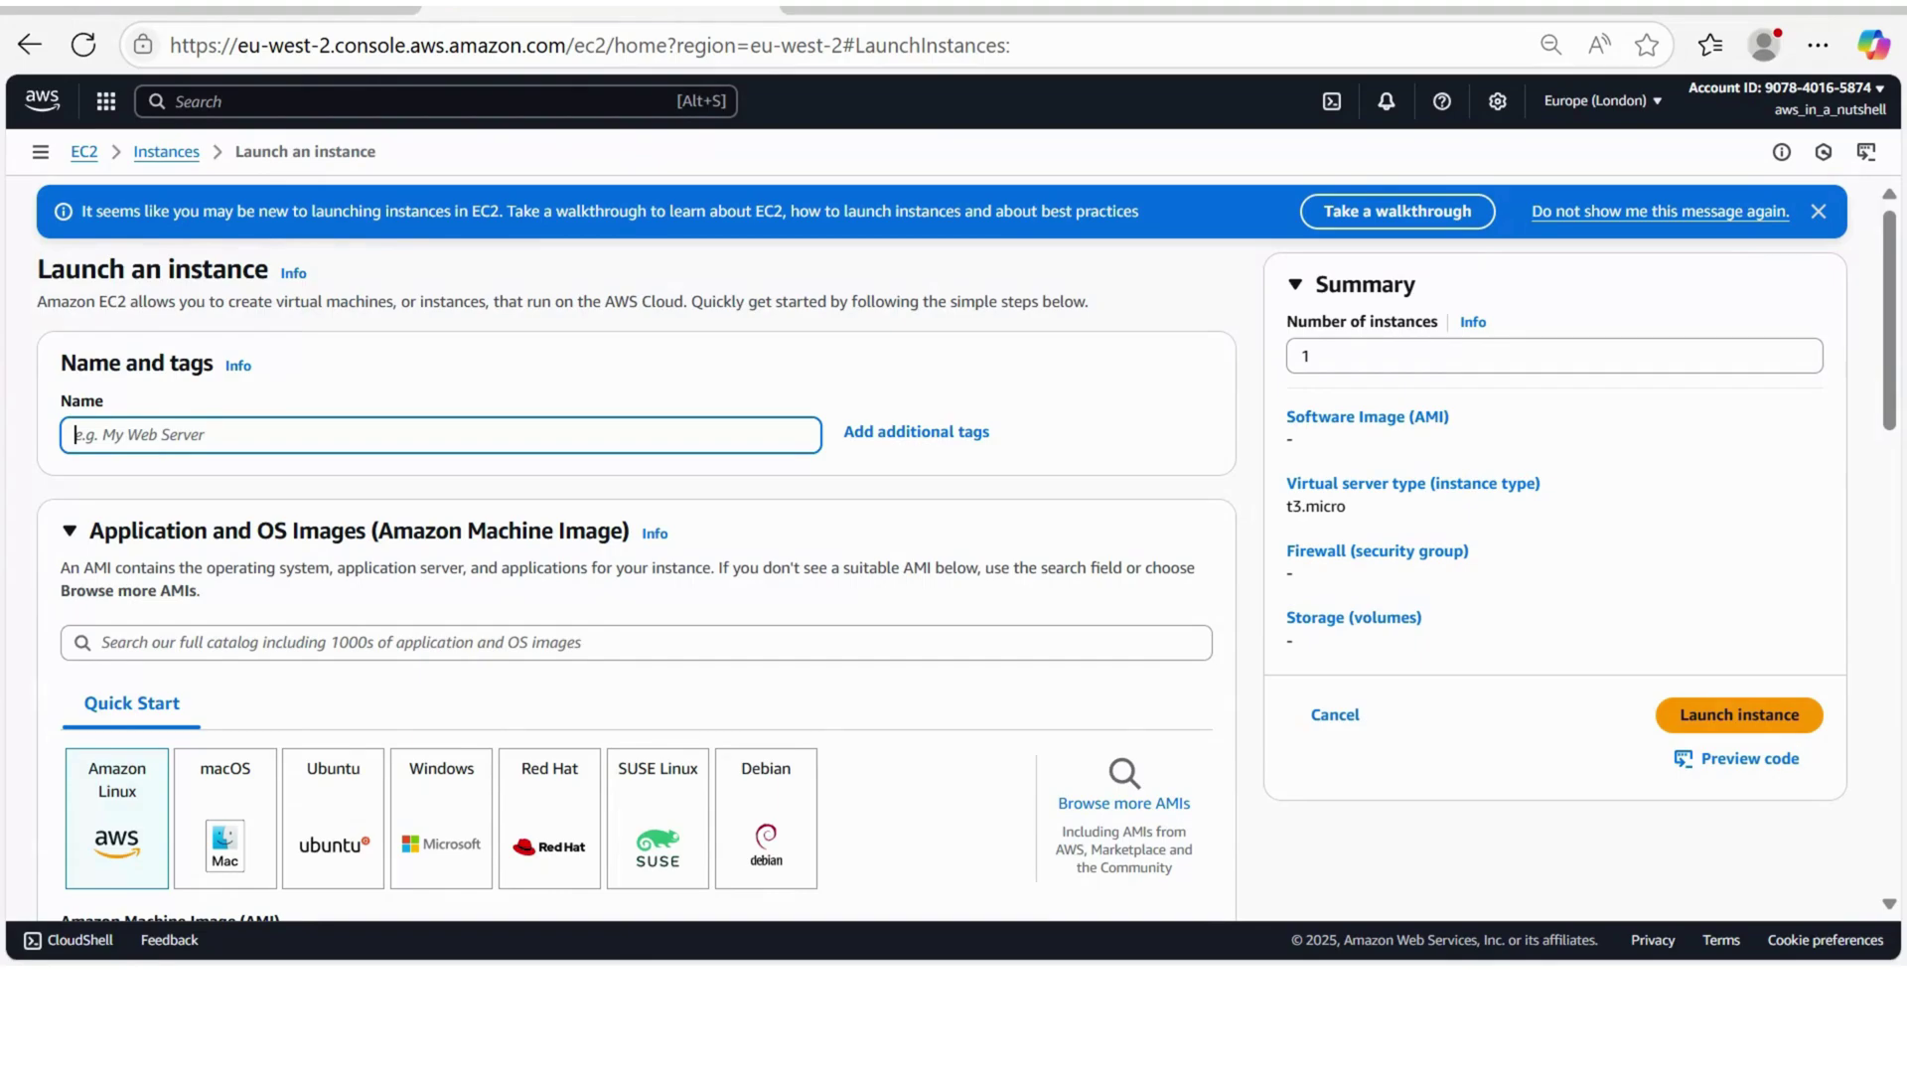
{"action": "type", "text": "test"}
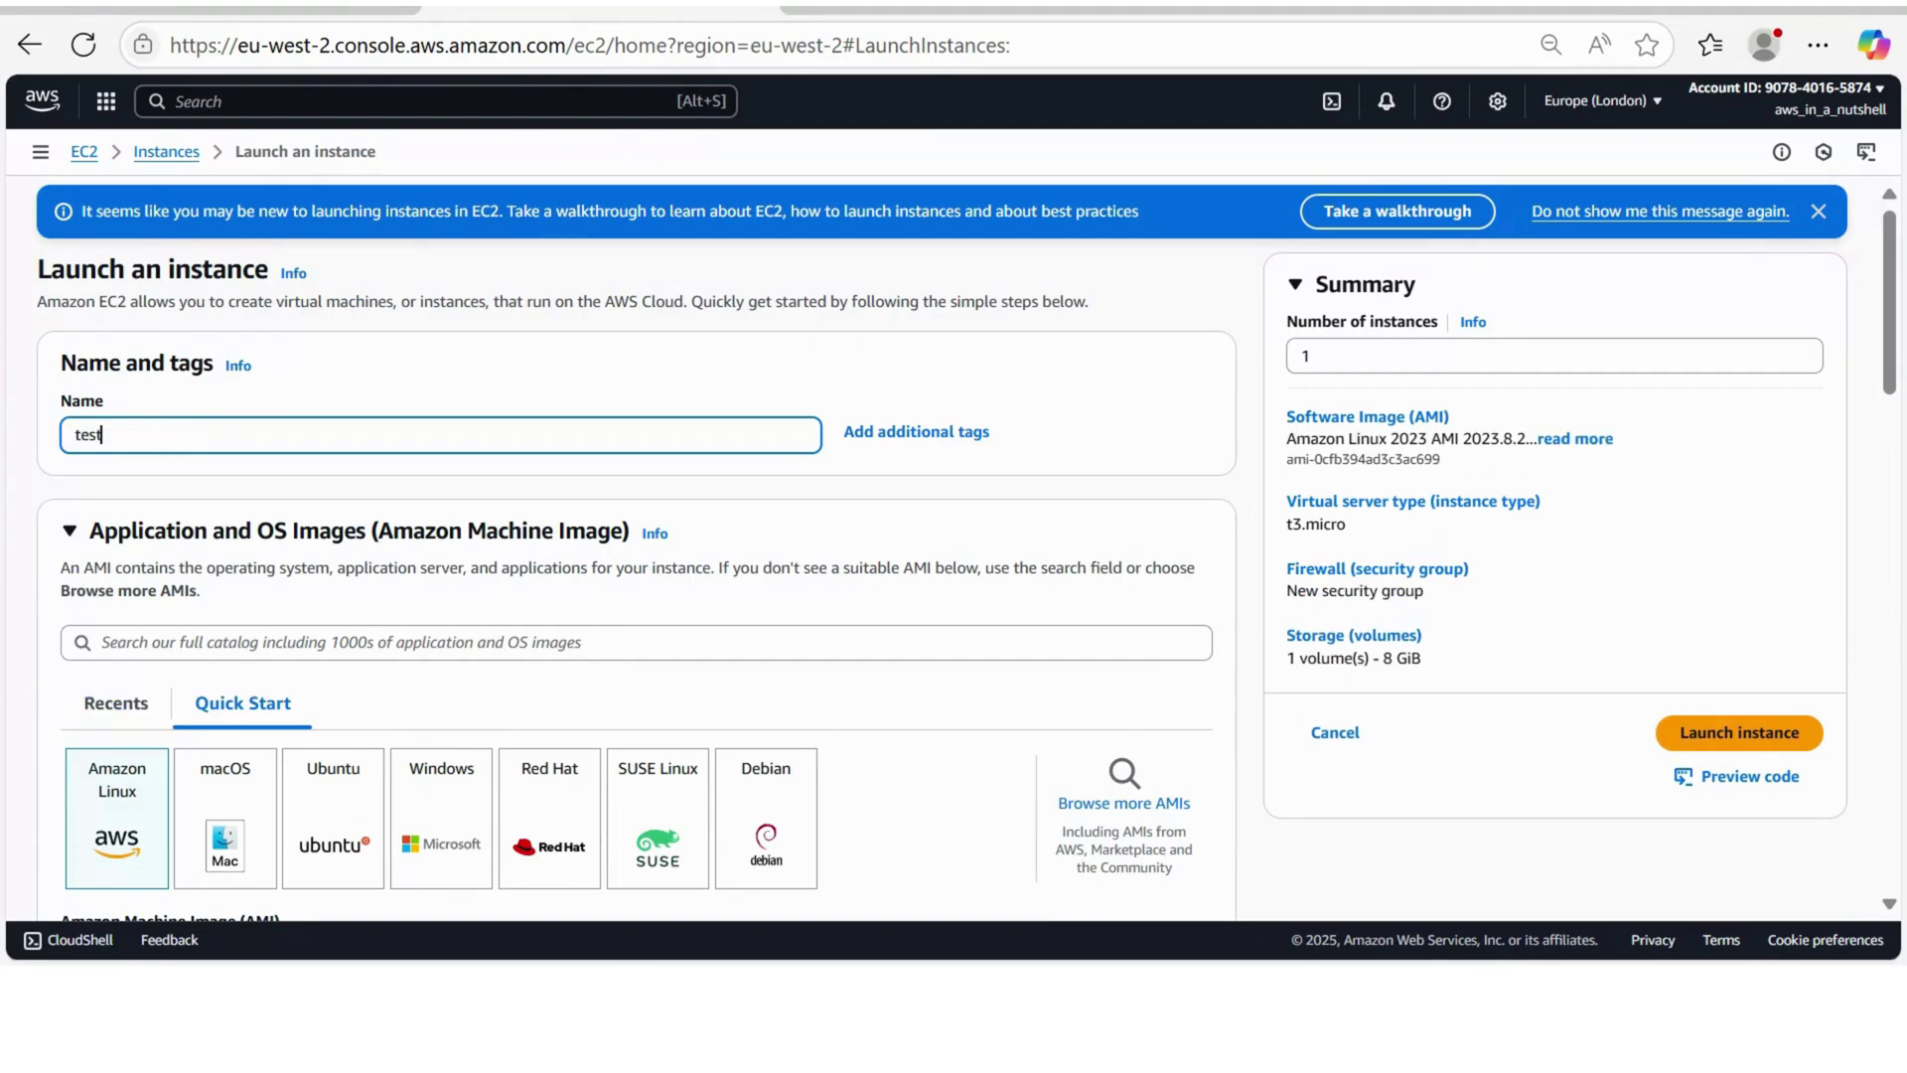
{"action": "type", "text": "server"}
- Set the instance type to t2.nano, keeping the Amazon Linux 2023 image
{"action": "scroll", "coordinate": [472, 437], "scroll_direction": "down", "scroll_amount": 5}
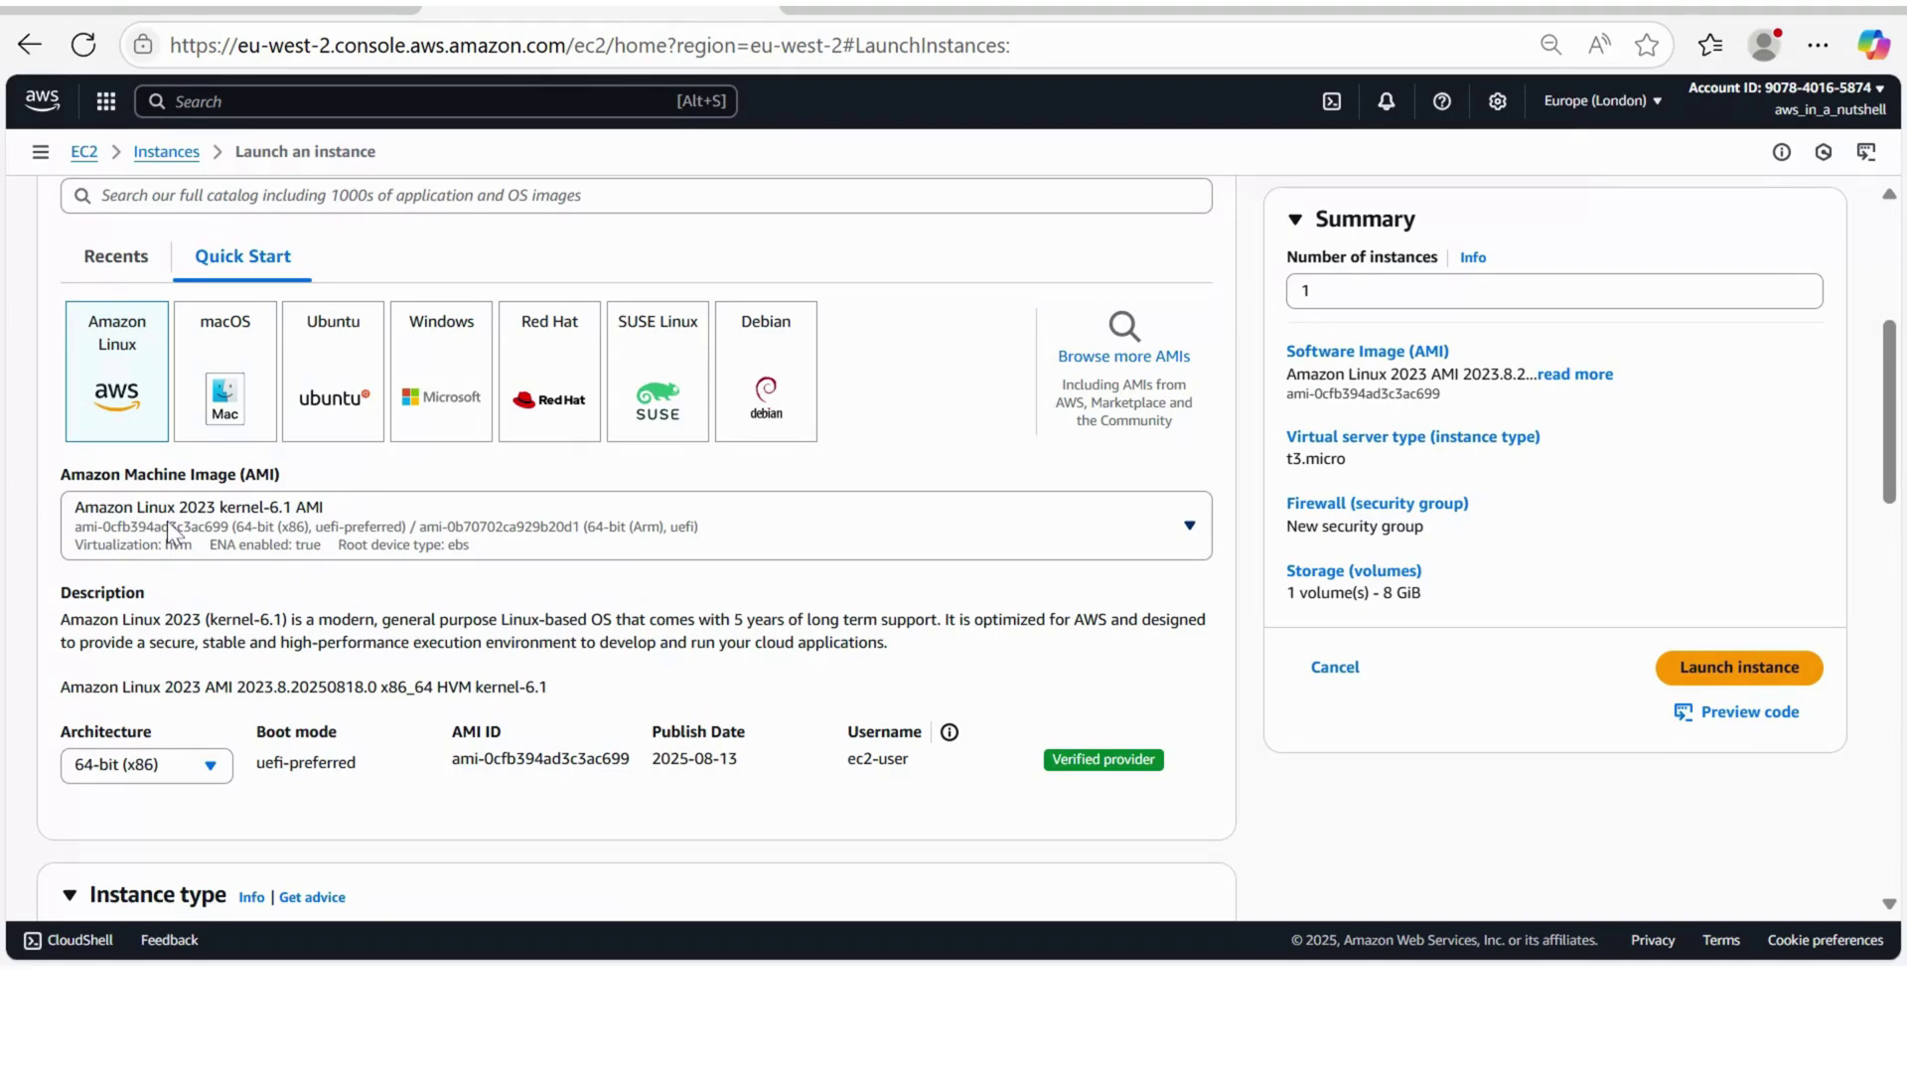
{"action": "scroll", "coordinate": [234, 527], "scroll_direction": "down", "scroll_amount": 5}
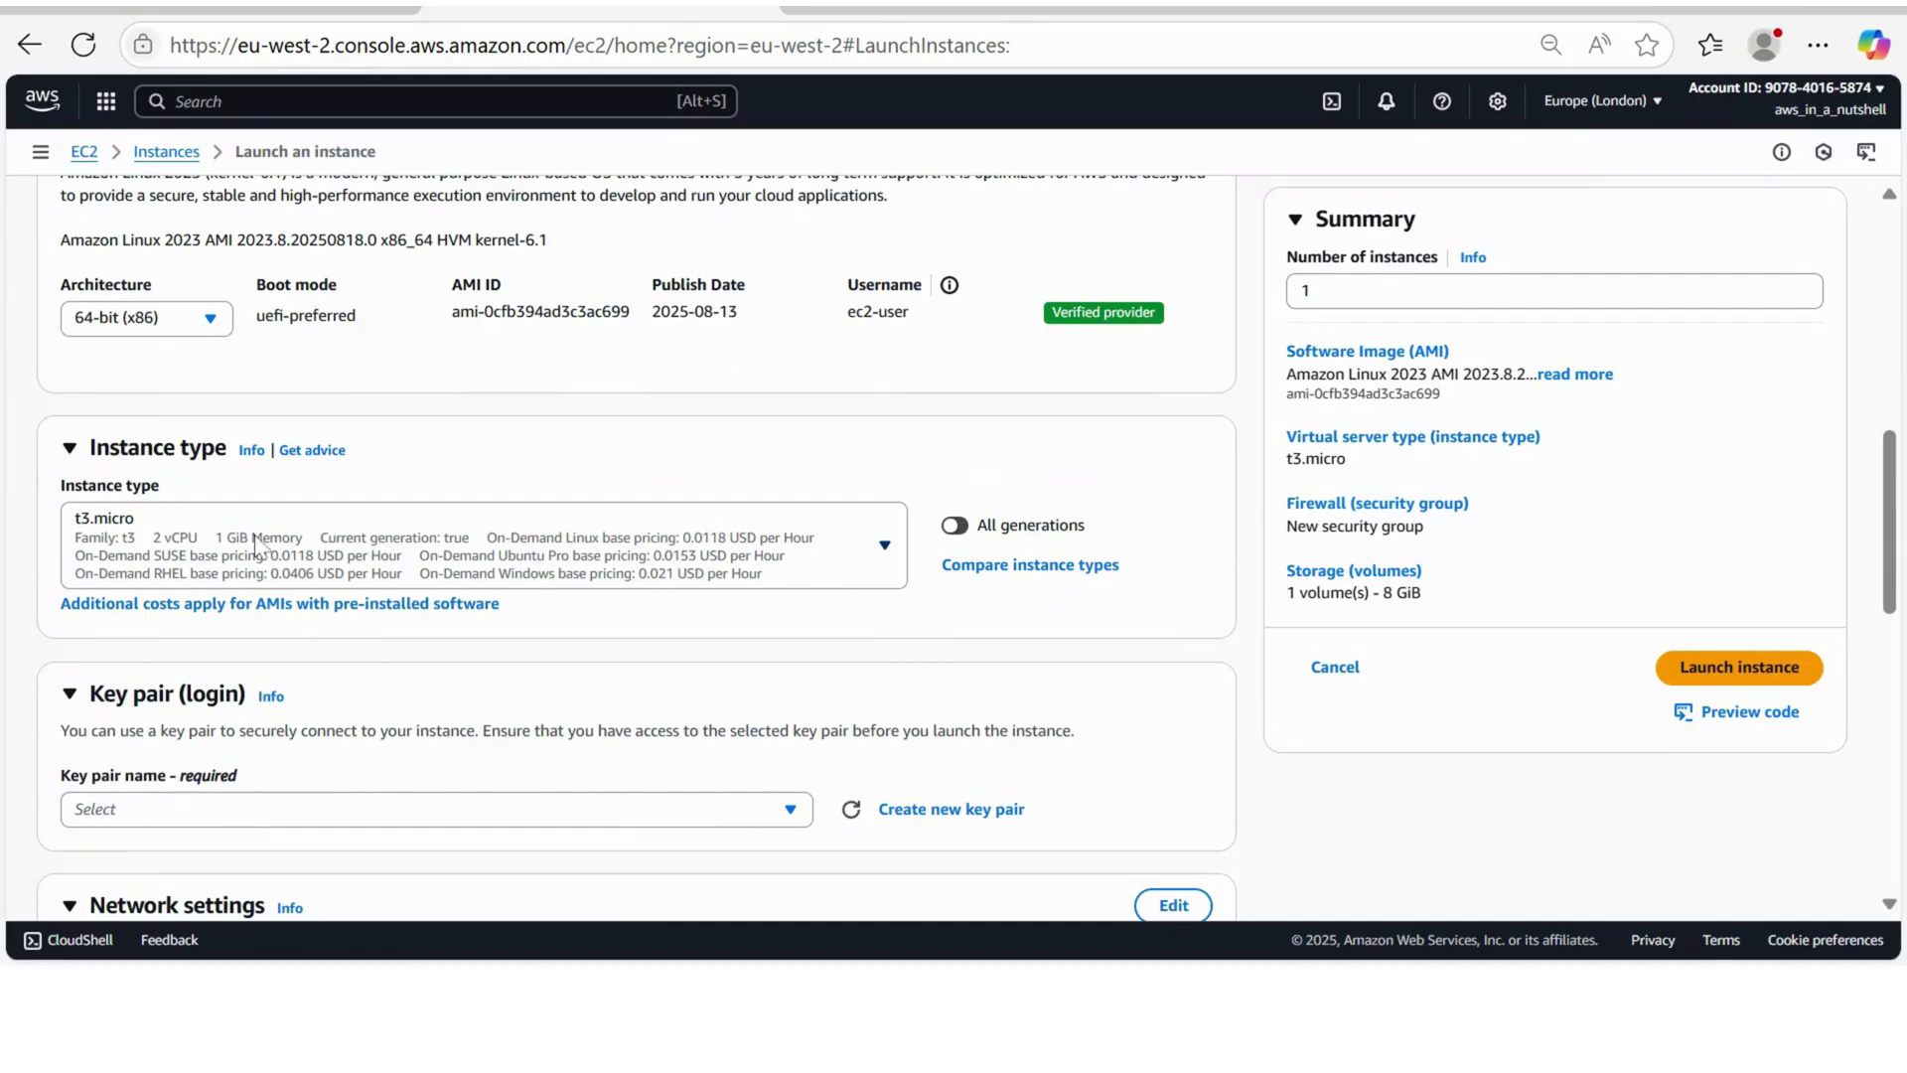
{"action": "left_click", "coordinate": [255, 545]}
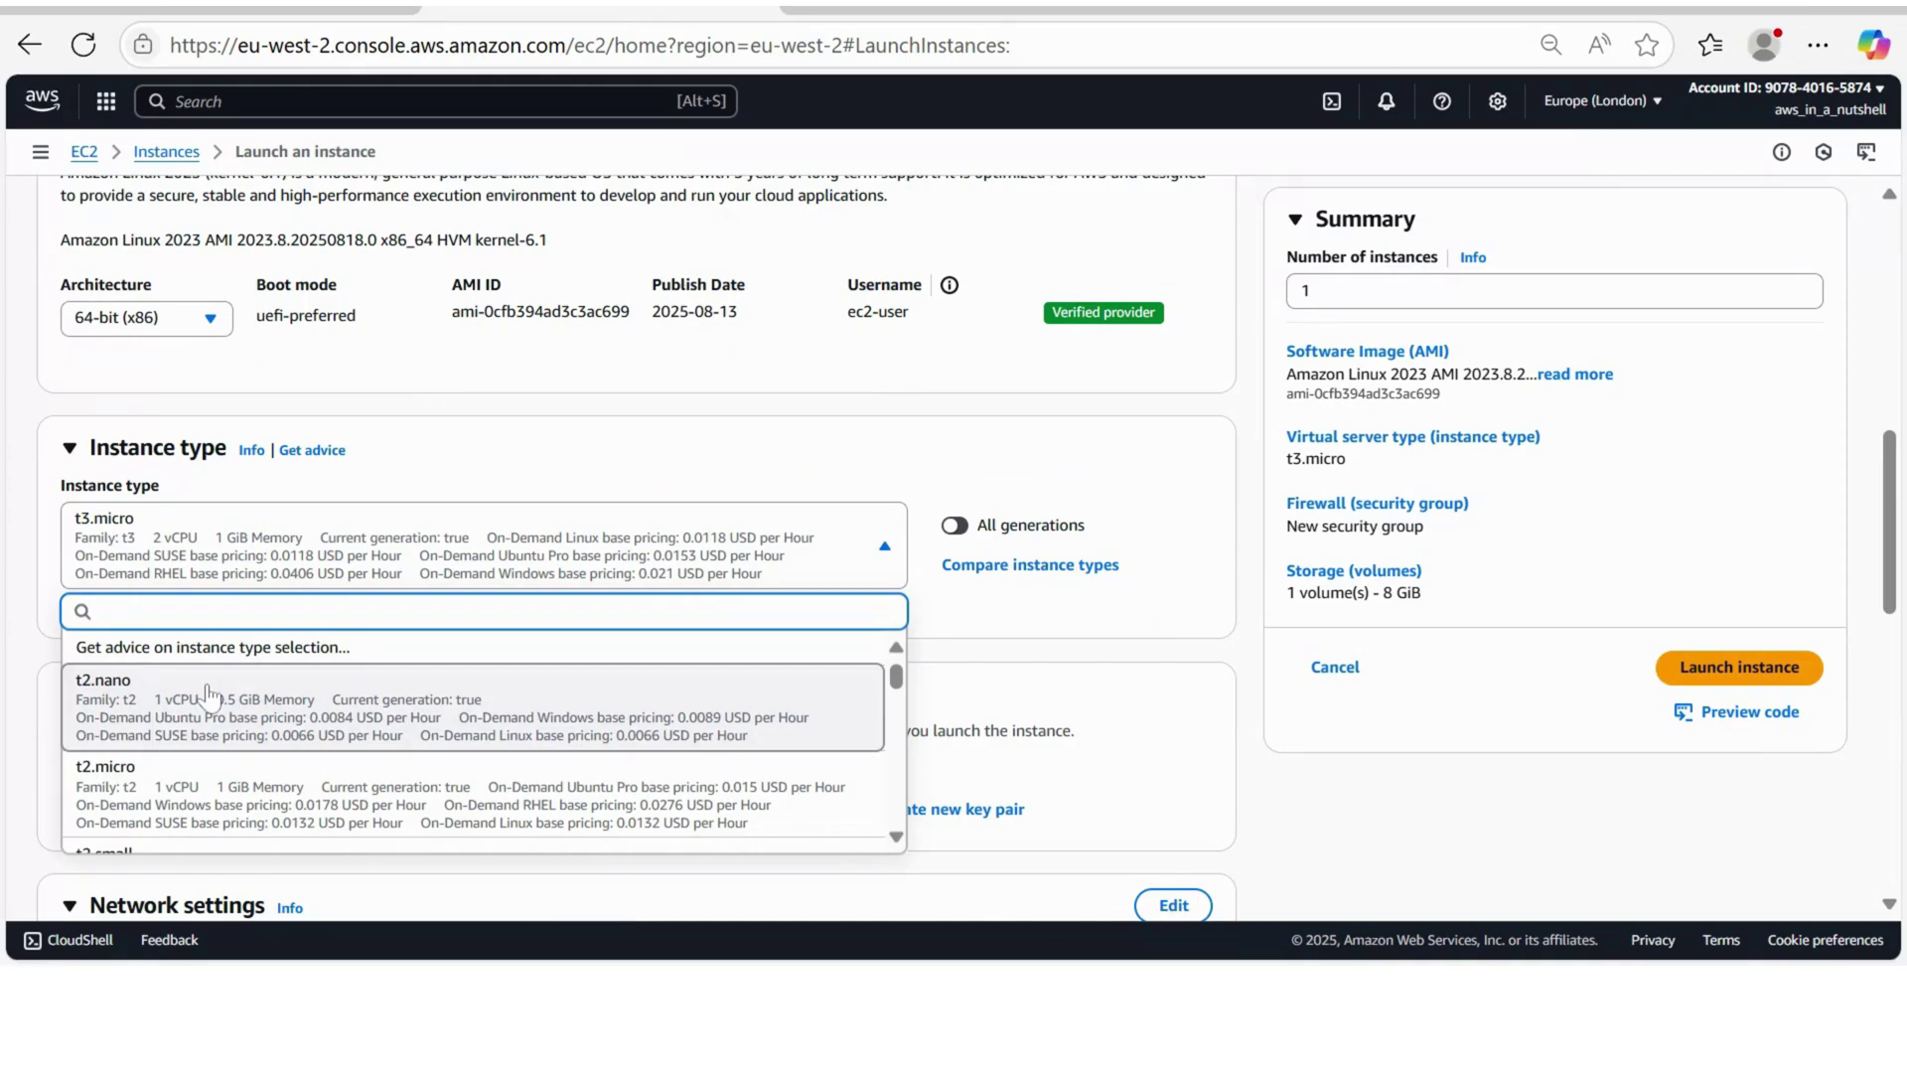
{"action": "left_click", "coordinate": [217, 677]}
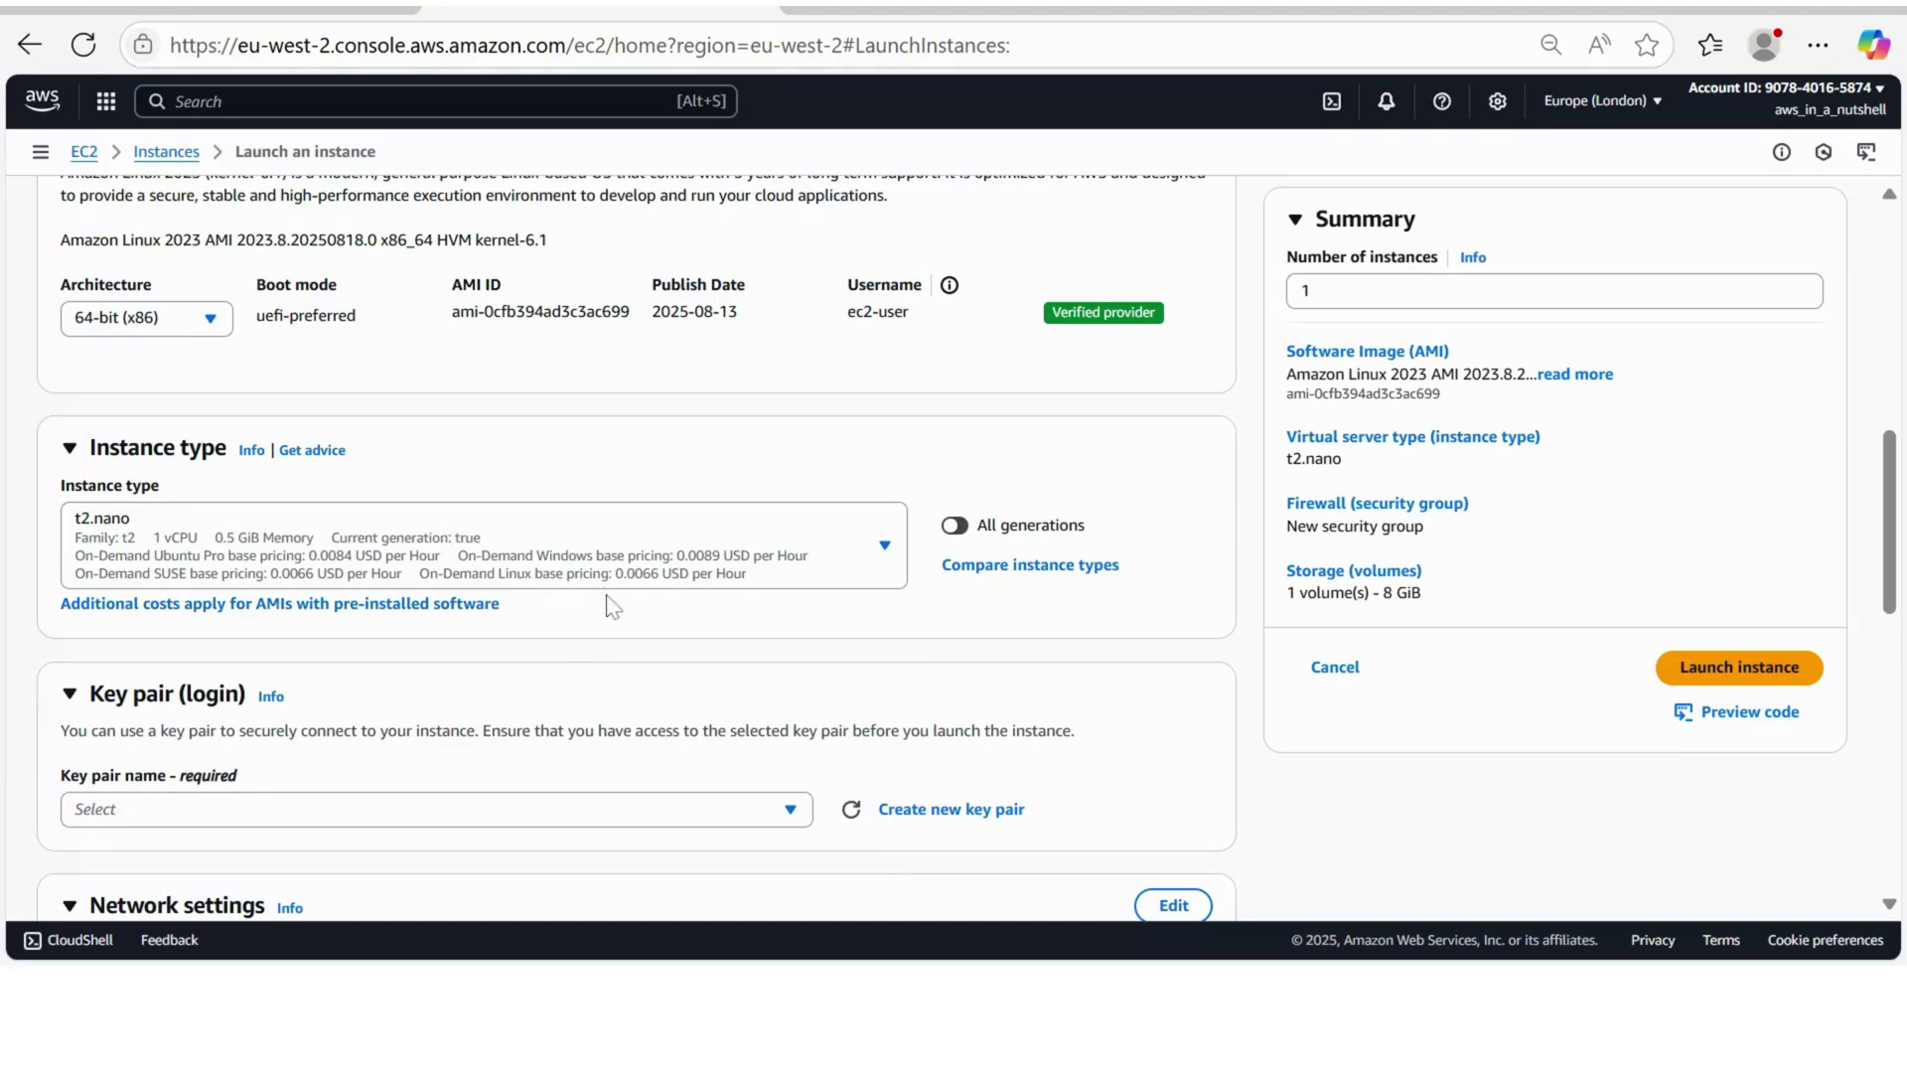
- Set the key pair option to proceed without a key pair
{"action": "scroll", "coordinate": [610, 604], "scroll_direction": "down", "scroll_amount": 2}
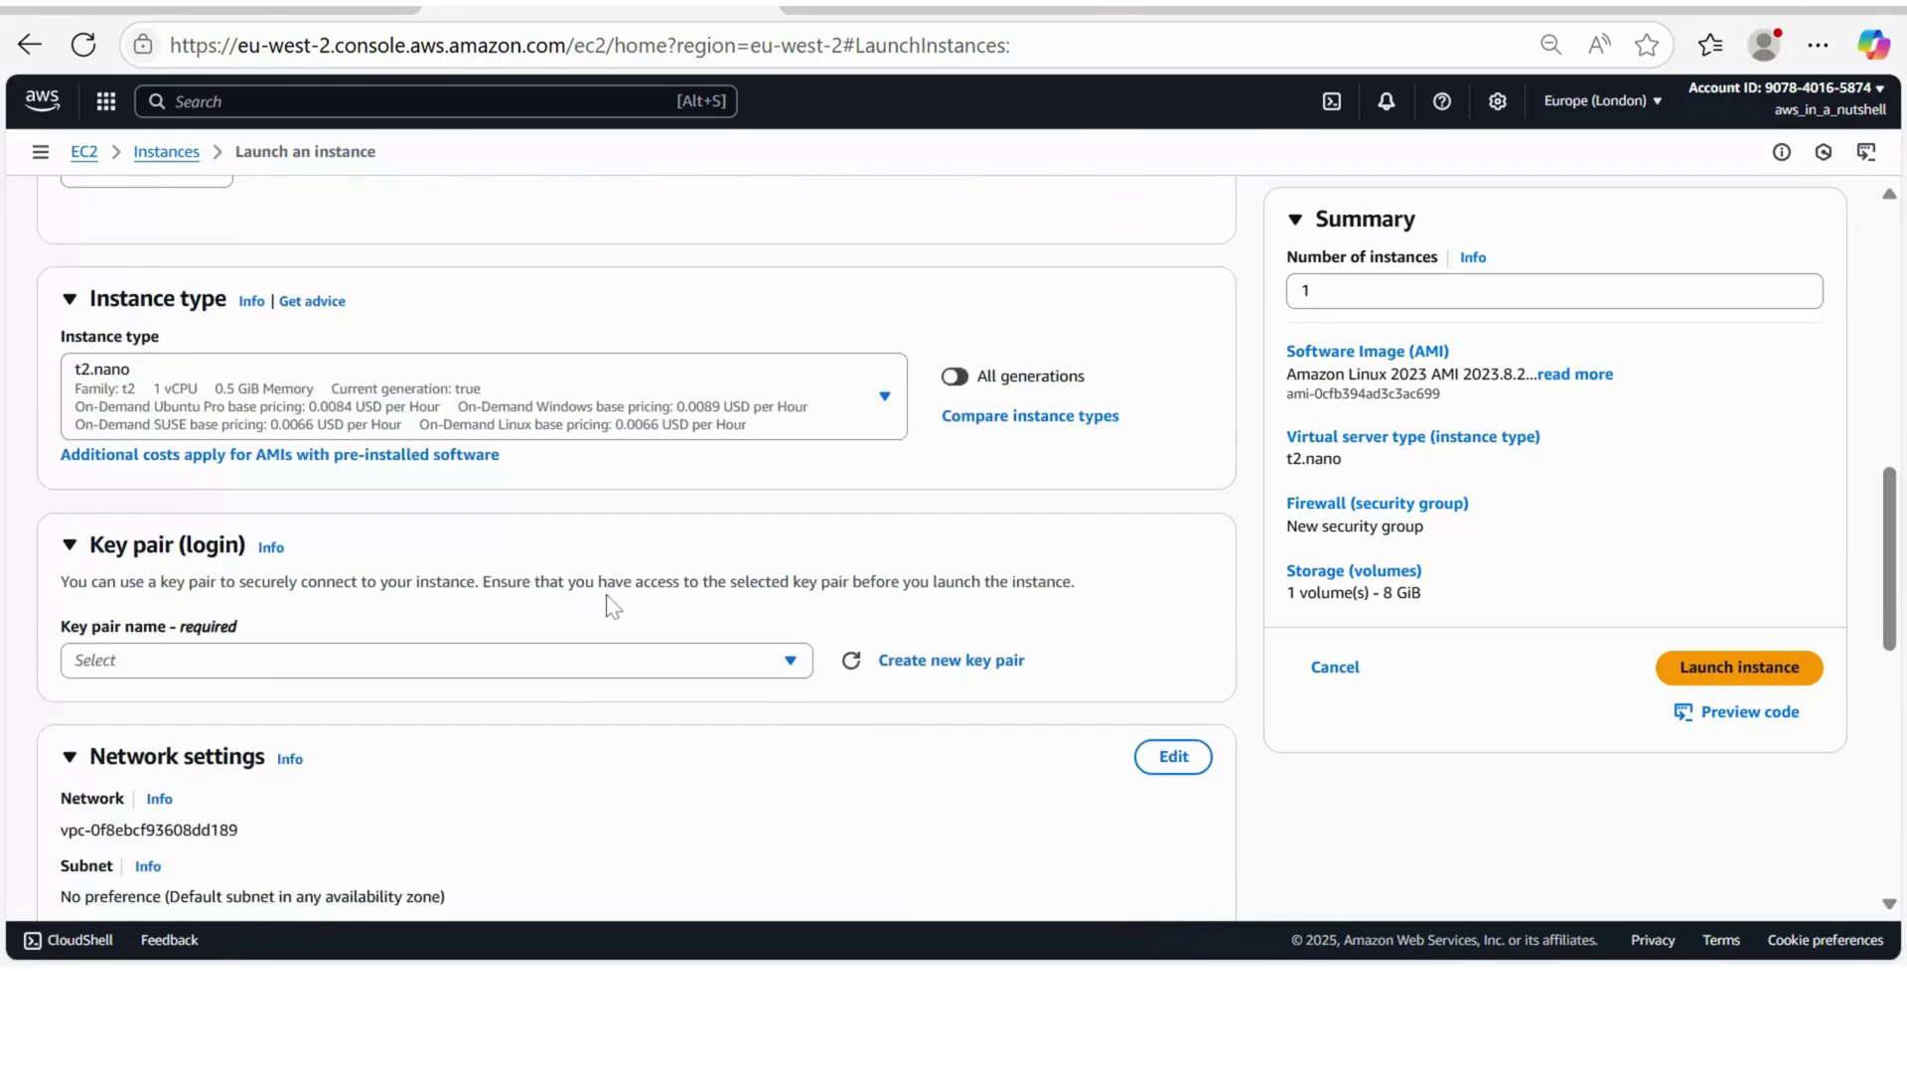
{"action": "scroll", "coordinate": [606, 596], "scroll_direction": "down", "scroll_amount": 2}
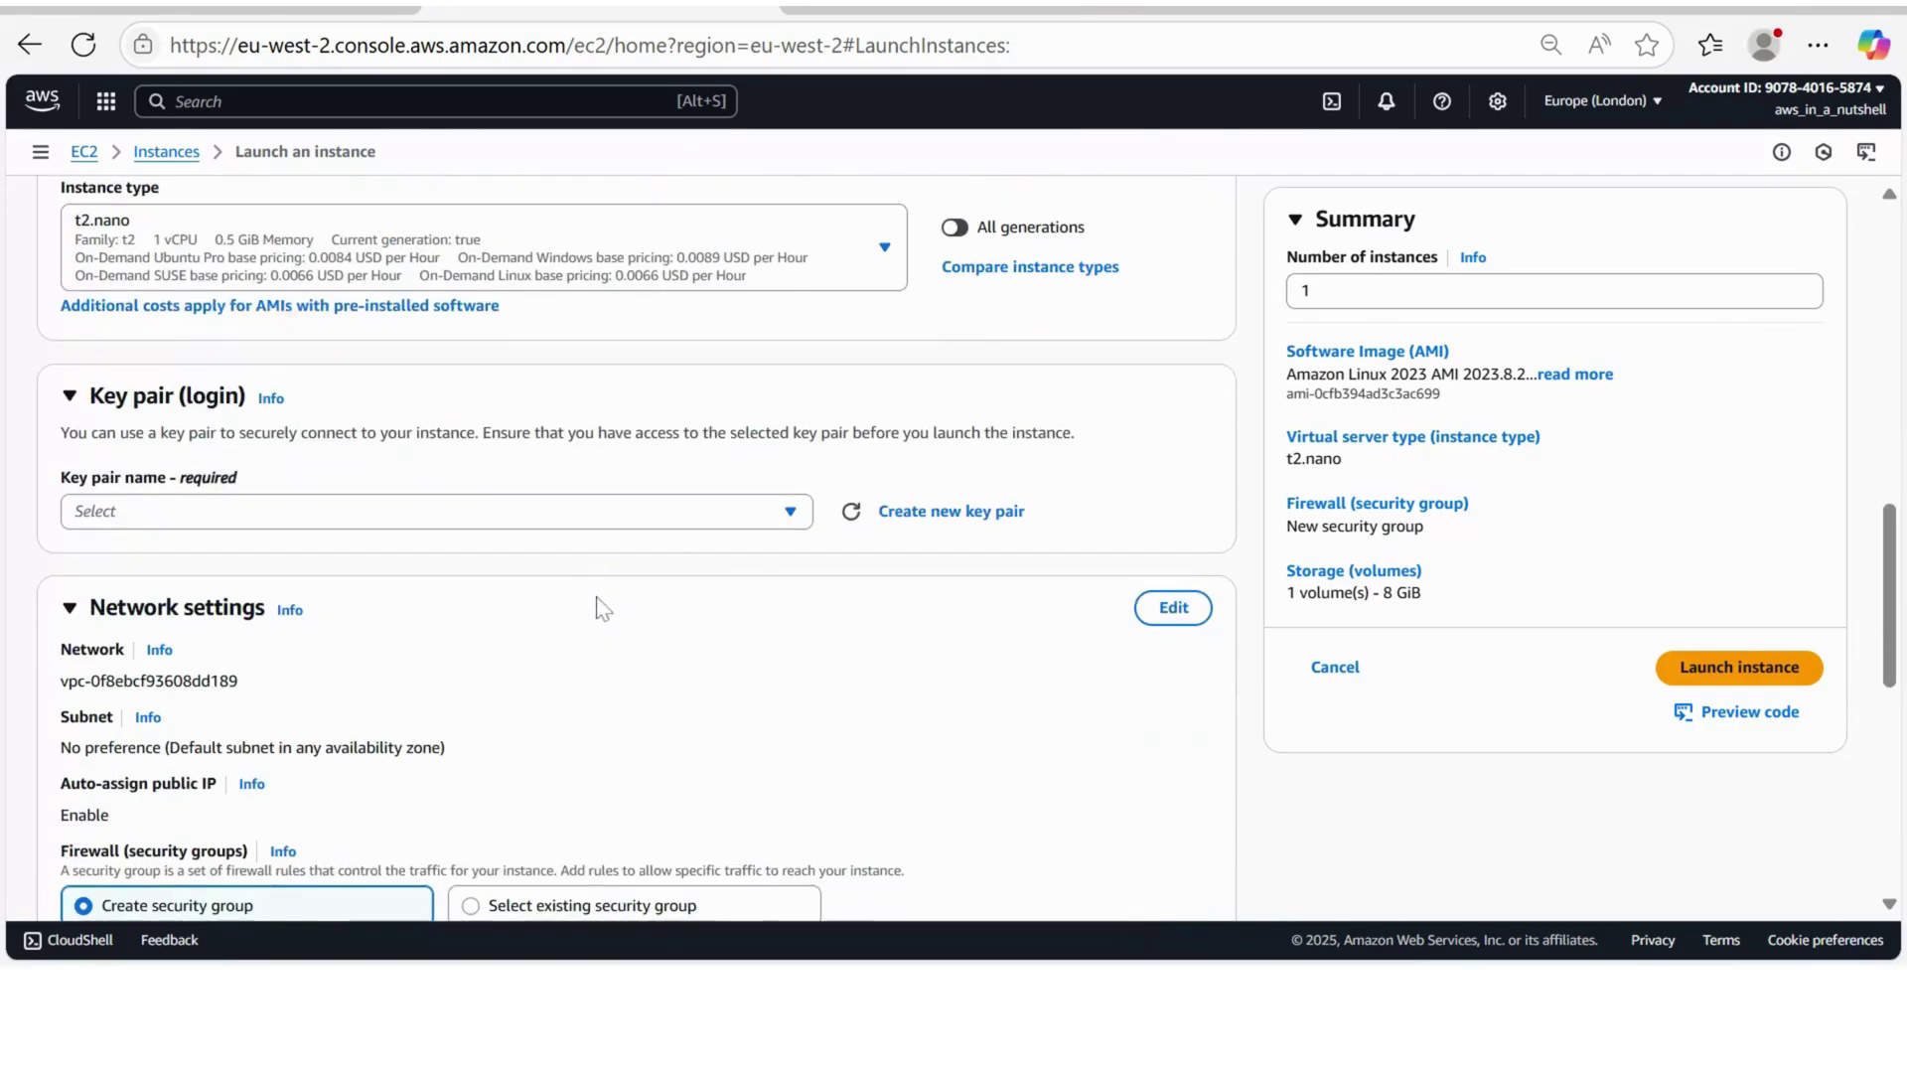
{"action": "left_click", "coordinate": [685, 519]}
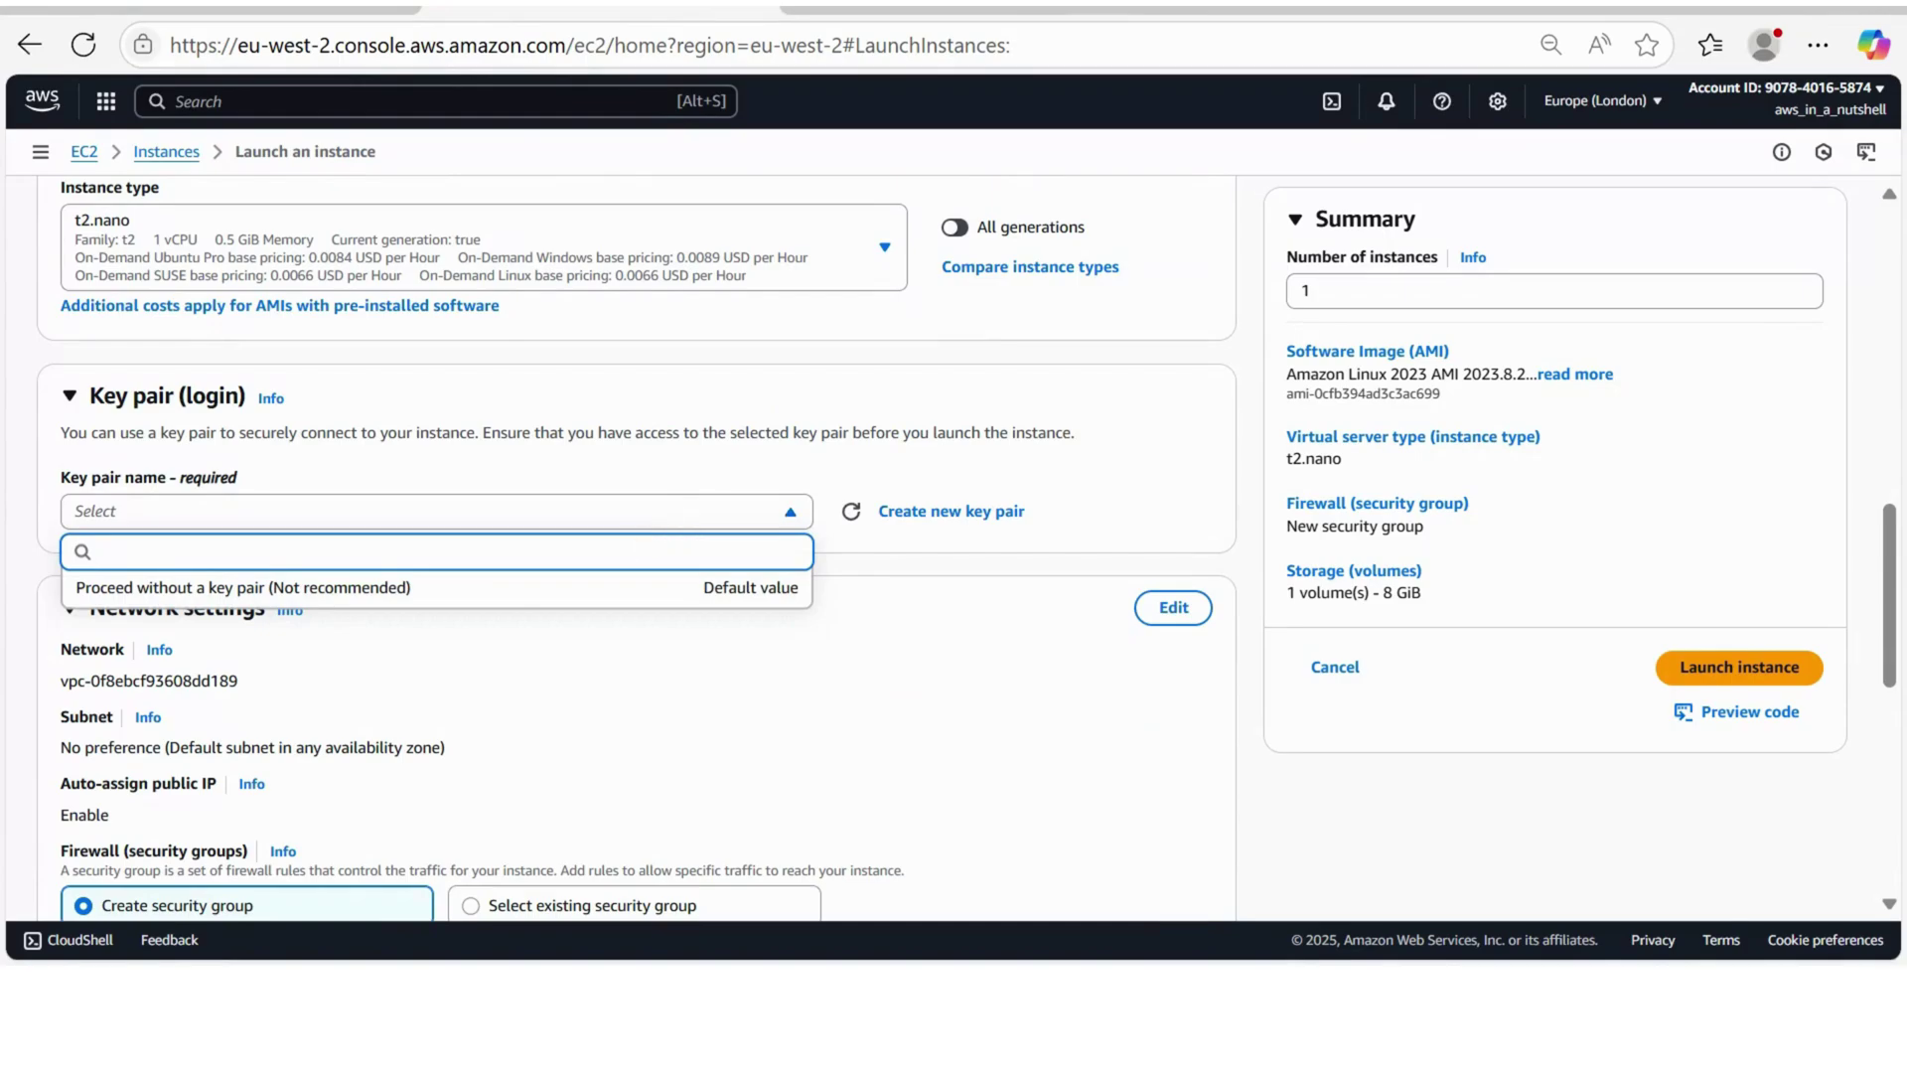
{"action": "left_click", "coordinate": [571, 588]}
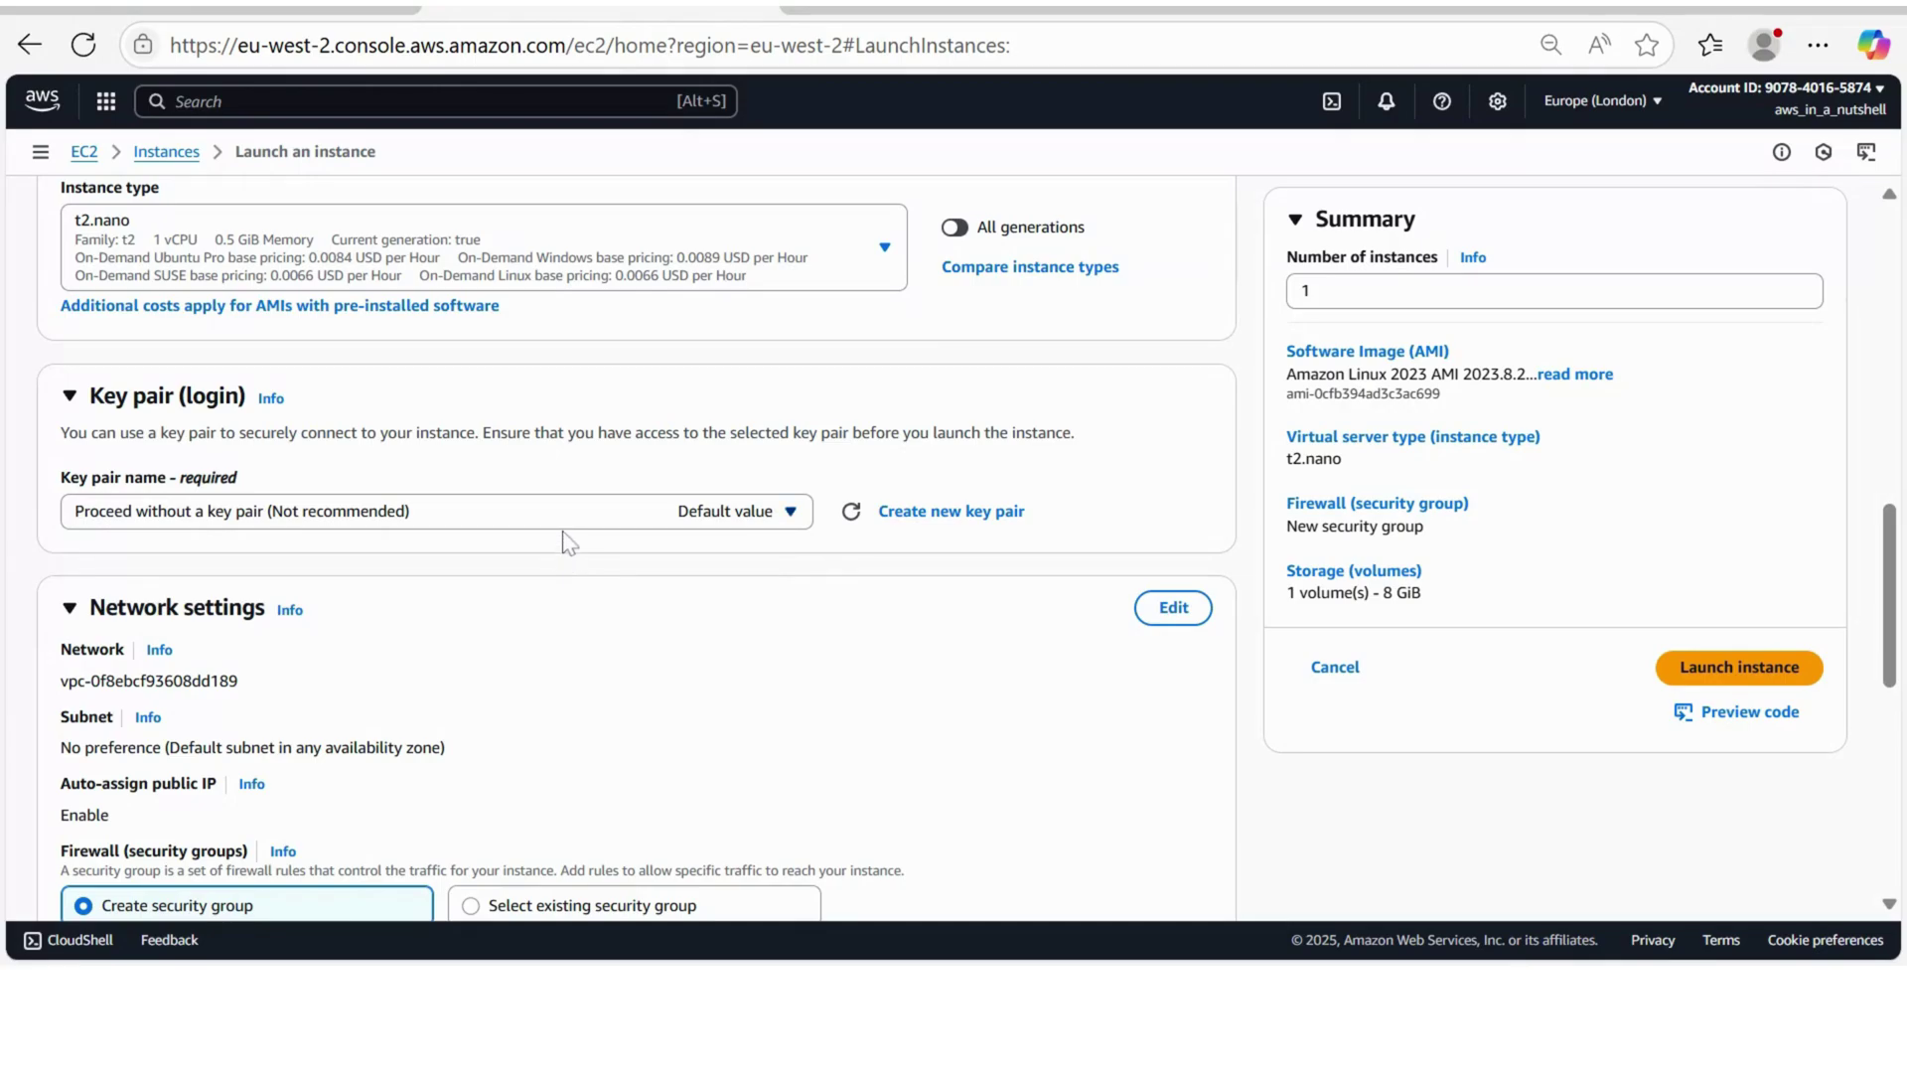
- Make the network settings editable and name the new security group testserverSG
{"action": "scroll", "coordinate": [569, 543], "scroll_direction": "down", "scroll_amount": 2}
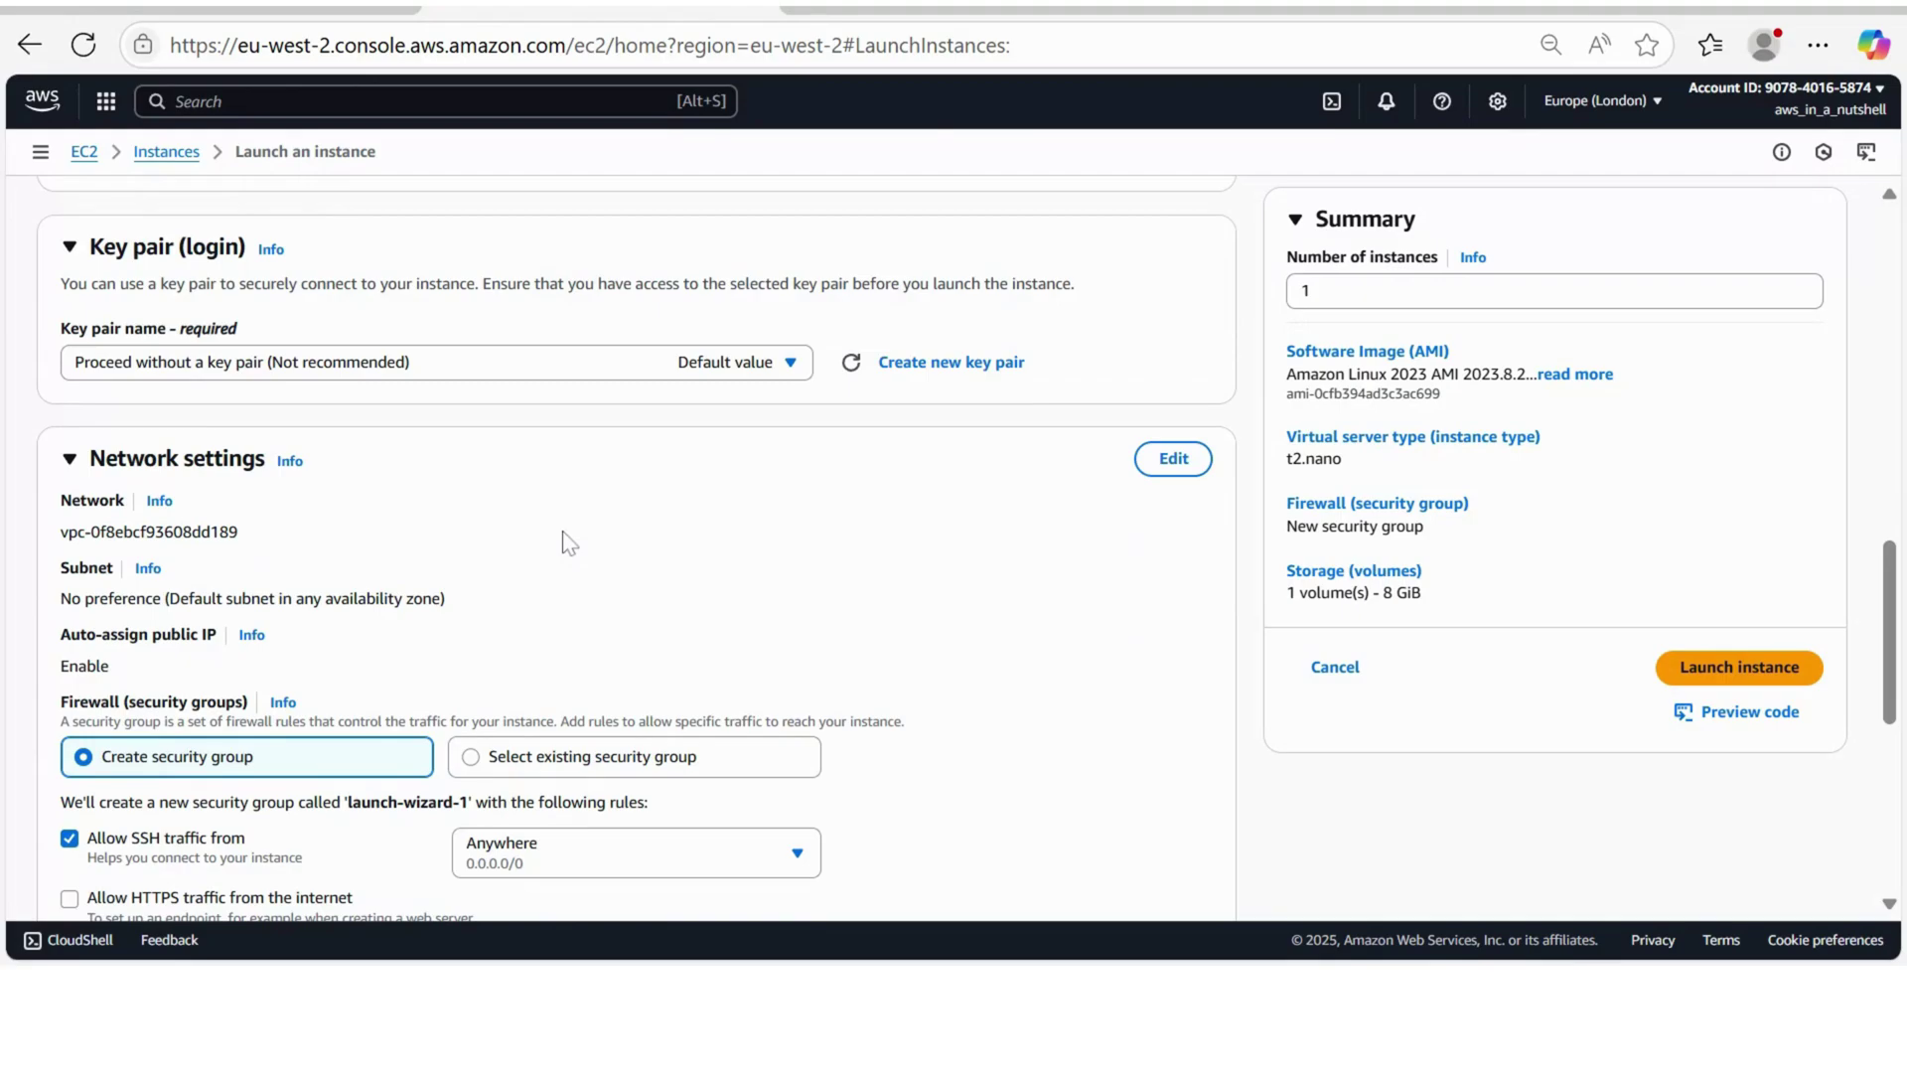
{"action": "left_click", "coordinate": [1170, 458]}
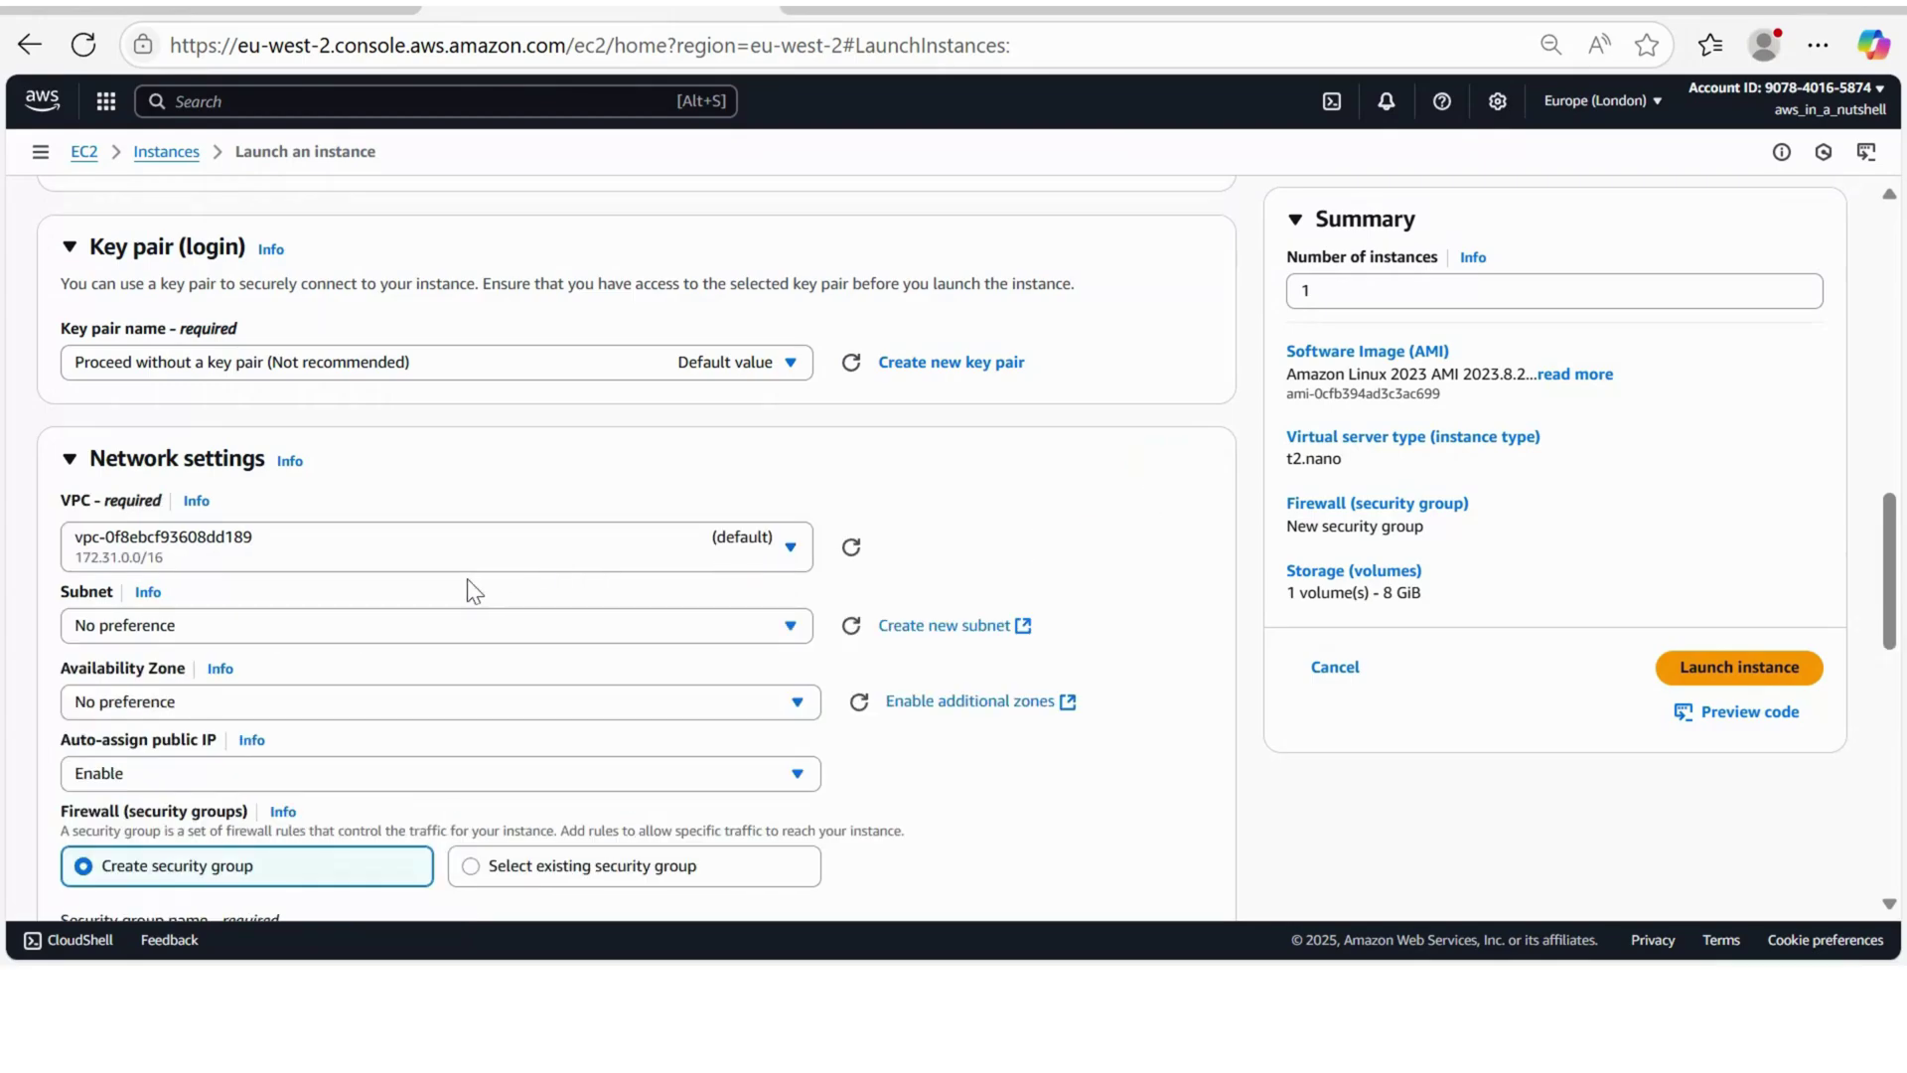
{"action": "scroll", "coordinate": [469, 581], "scroll_direction": "down", "scroll_amount": 4}
{"action": "scroll", "coordinate": [473, 587], "scroll_direction": "down", "scroll_amount": 1}
{"action": "left_click_drag", "start_coordinate": [191, 508], "coordinate": [42, 487]}
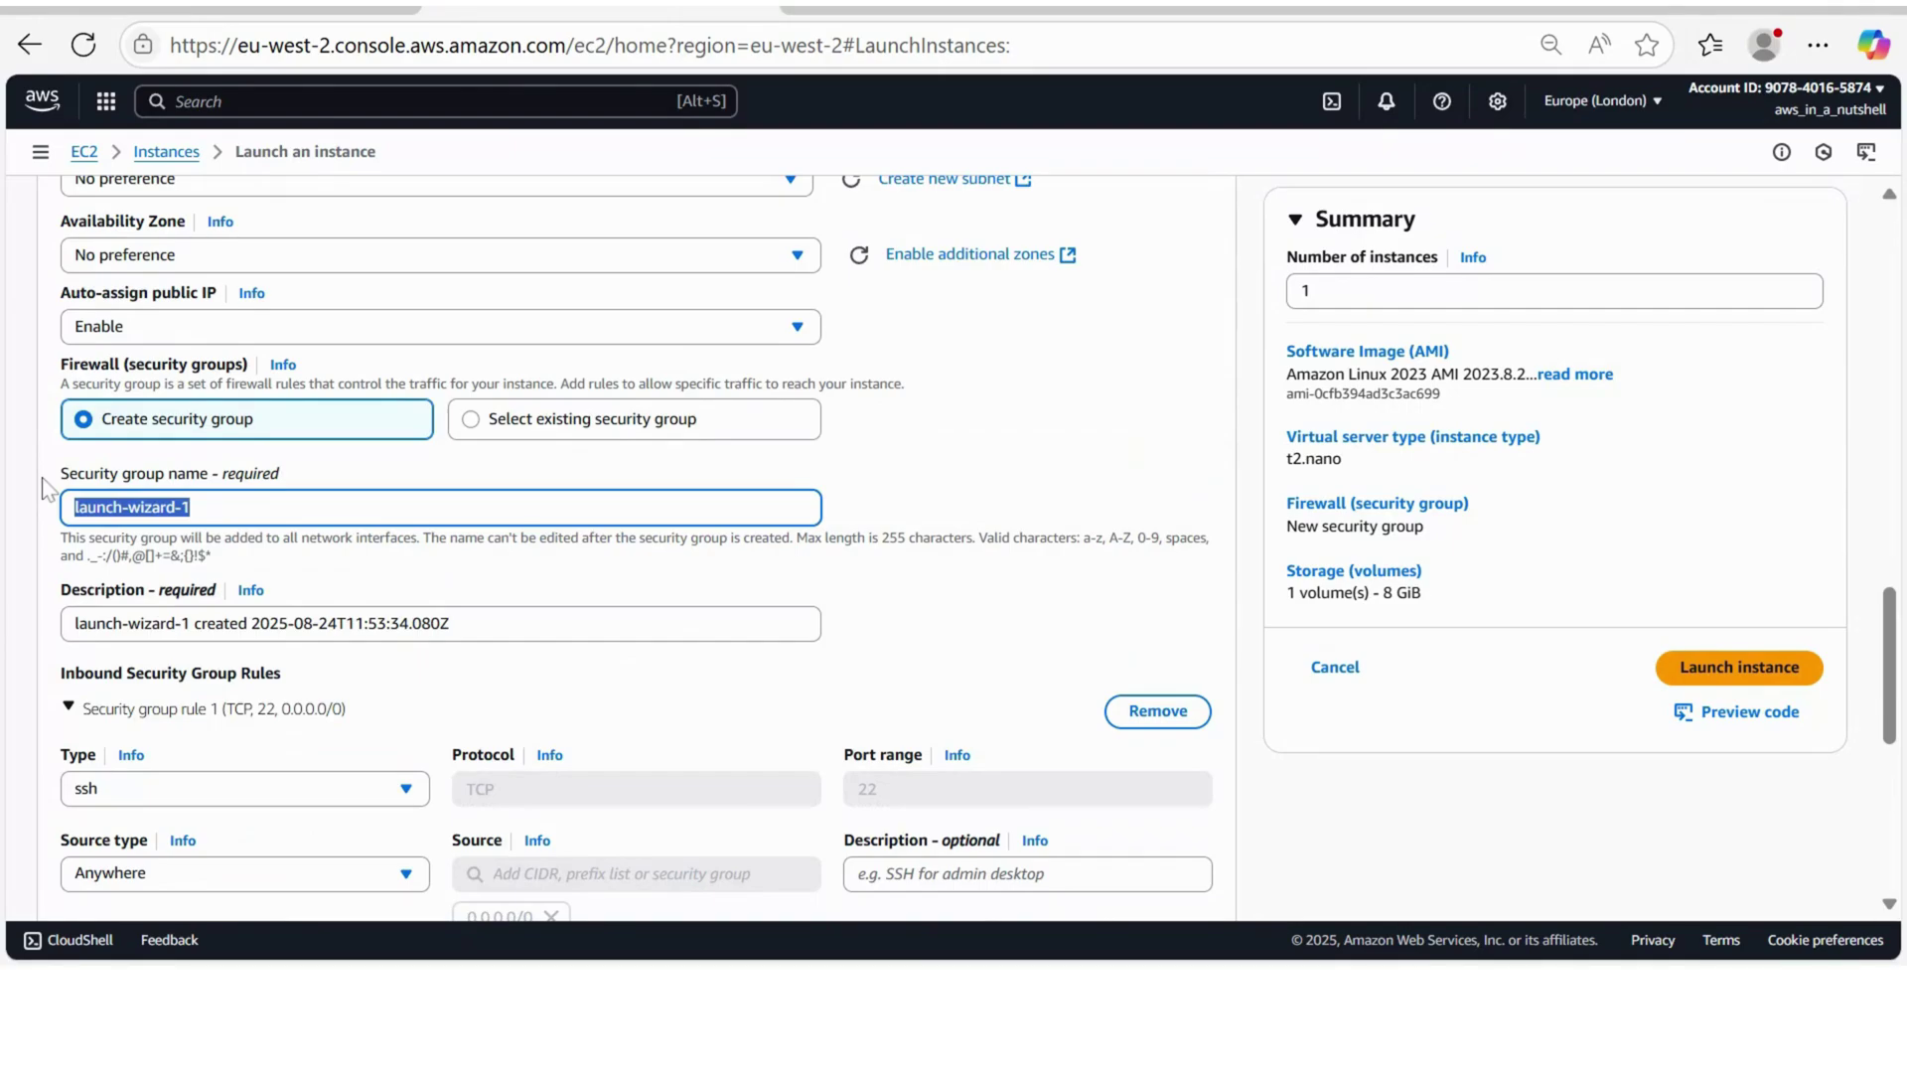
{"action": "type", "text": "tes"}
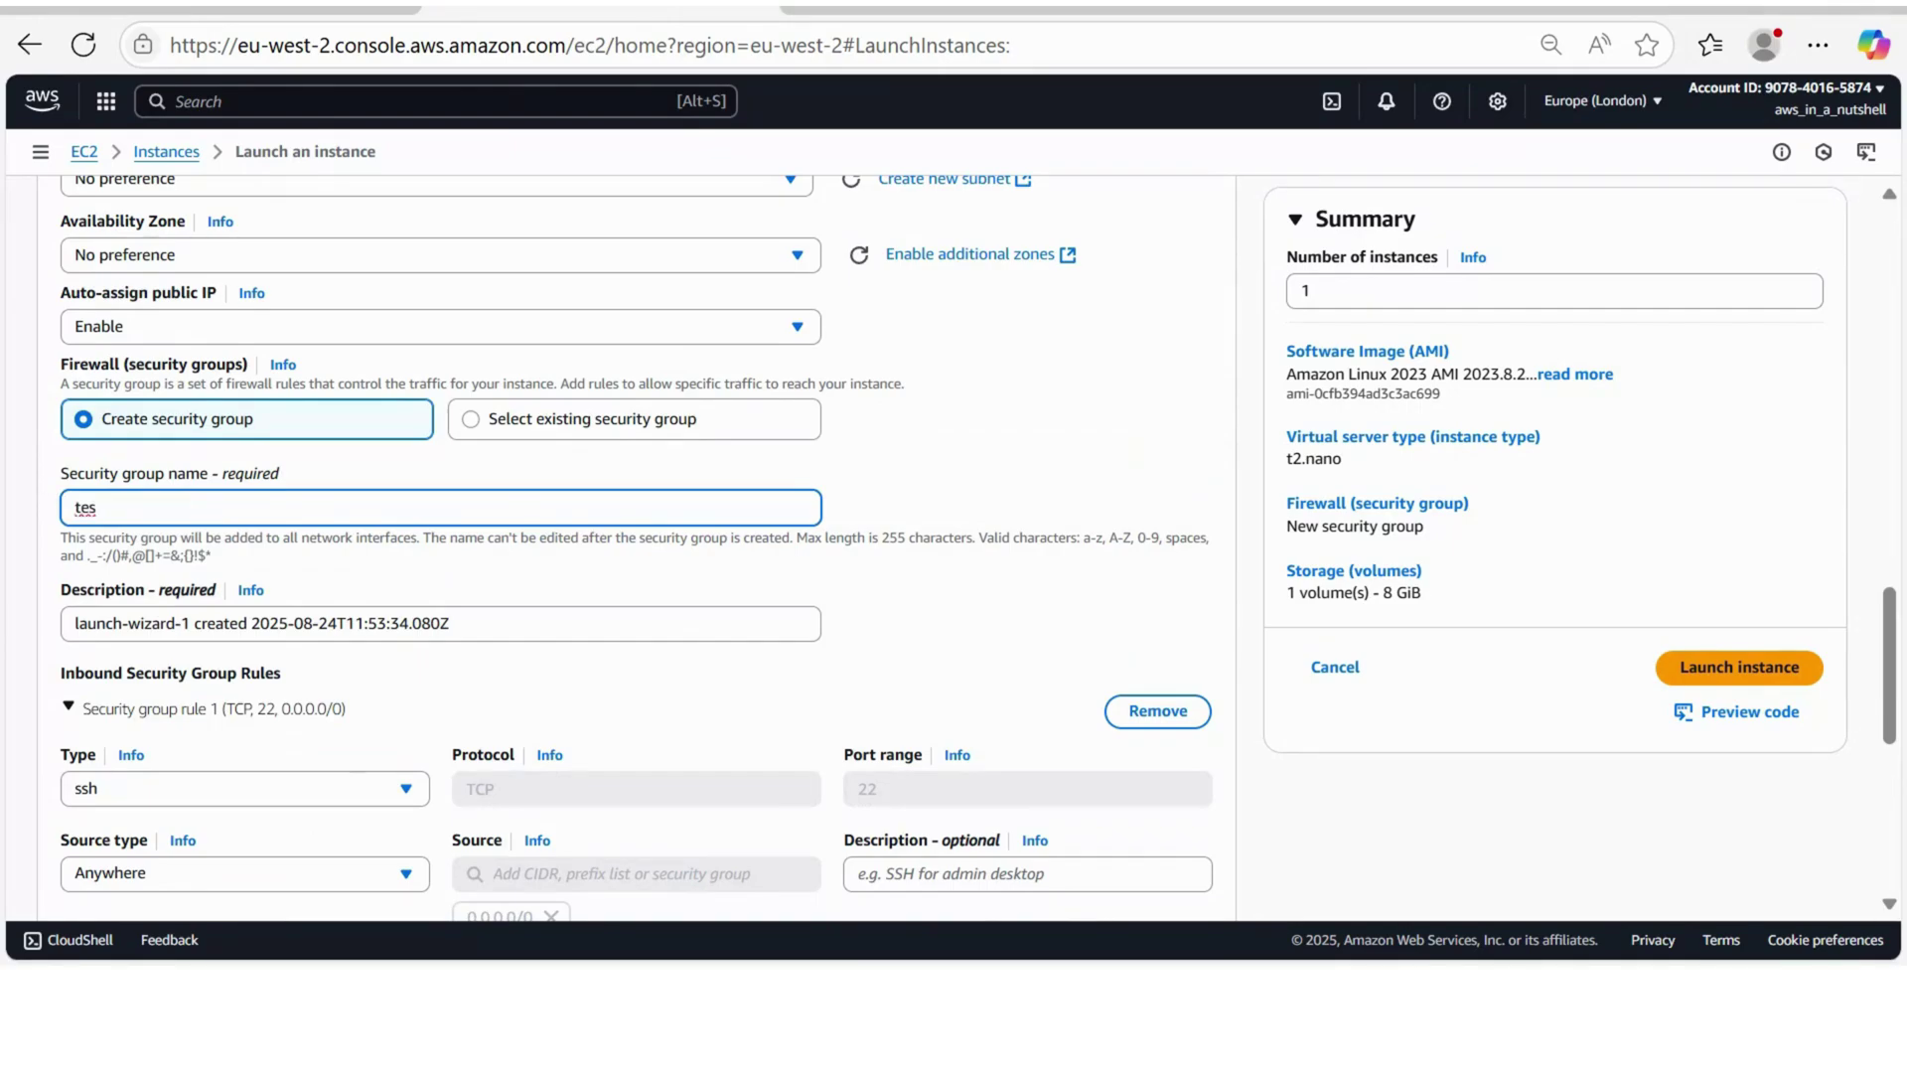
{"action": "type", "text": "tserverSG"}
- Change the type of the first inbound security group rule to HTTP
{"action": "scroll", "coordinate": [472, 621], "scroll_direction": "down", "scroll_amount": 3}
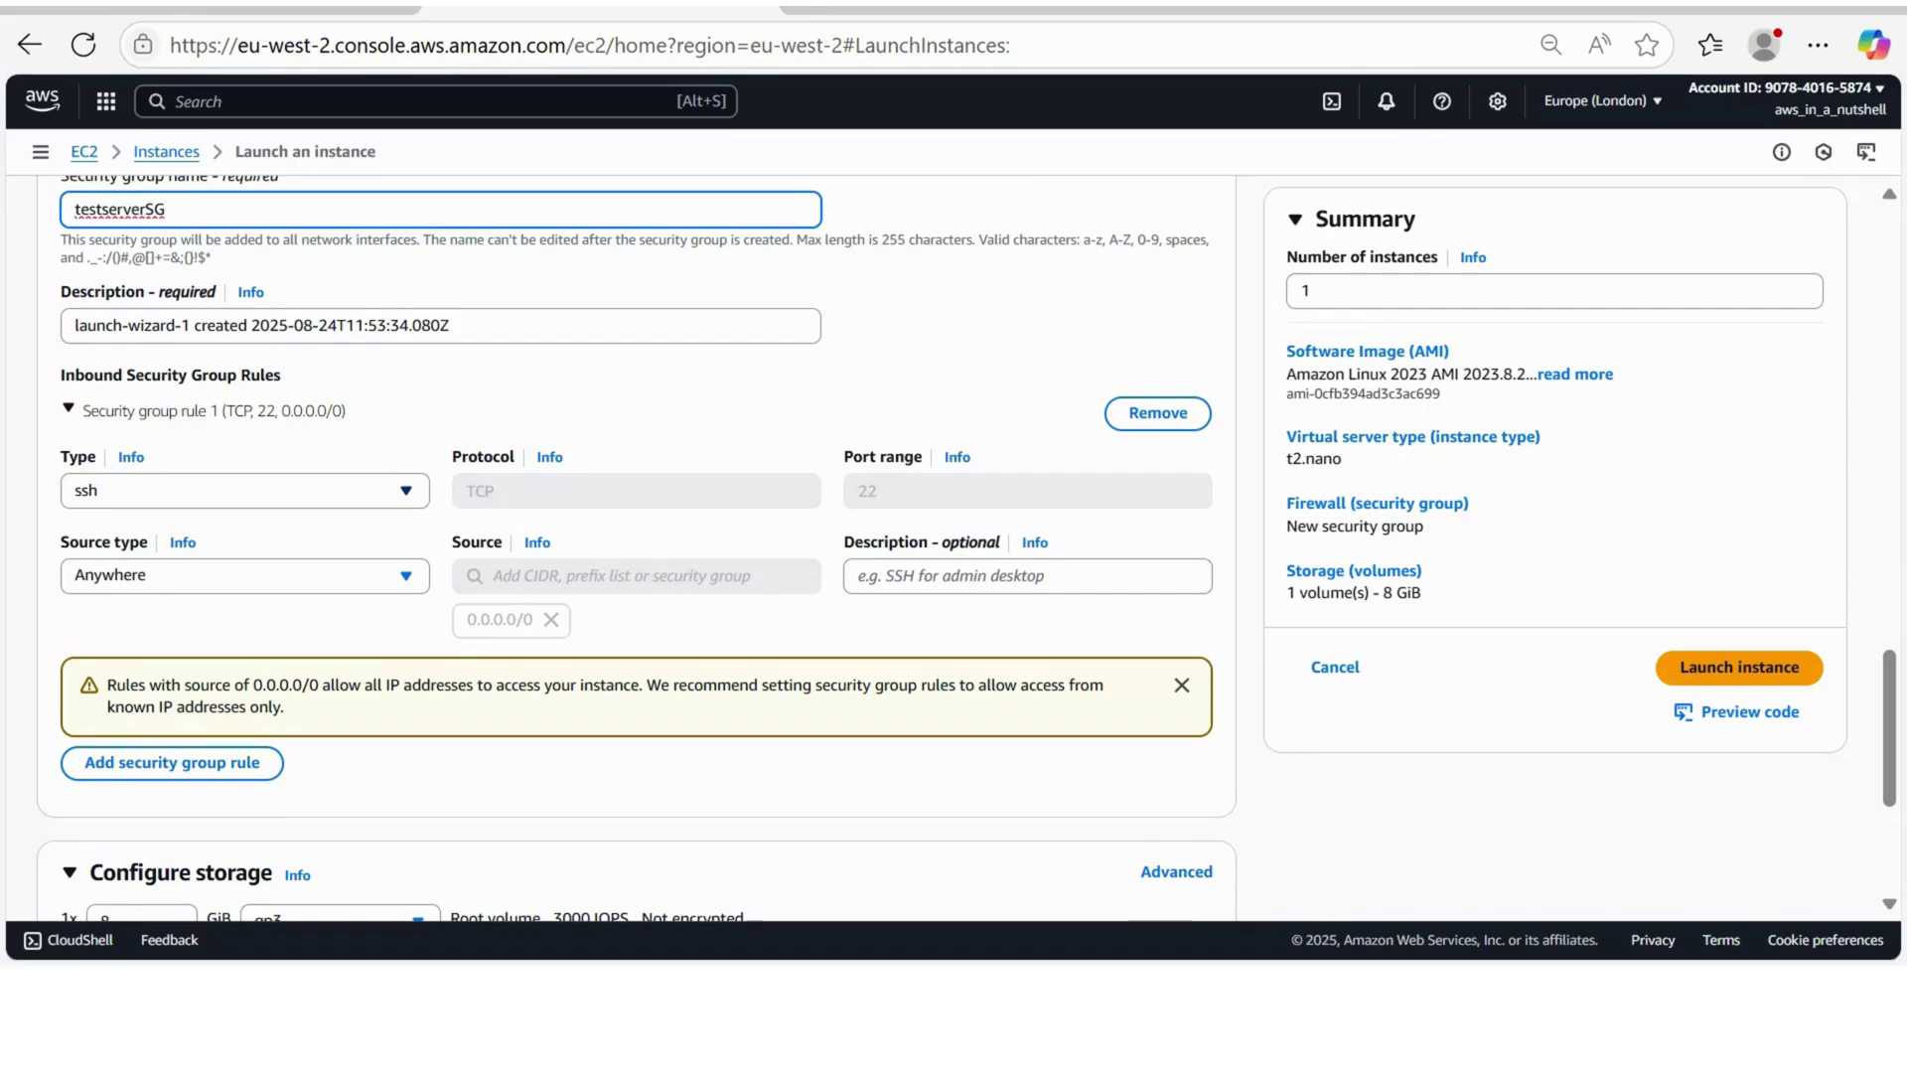
{"action": "left_click", "coordinate": [406, 490]}
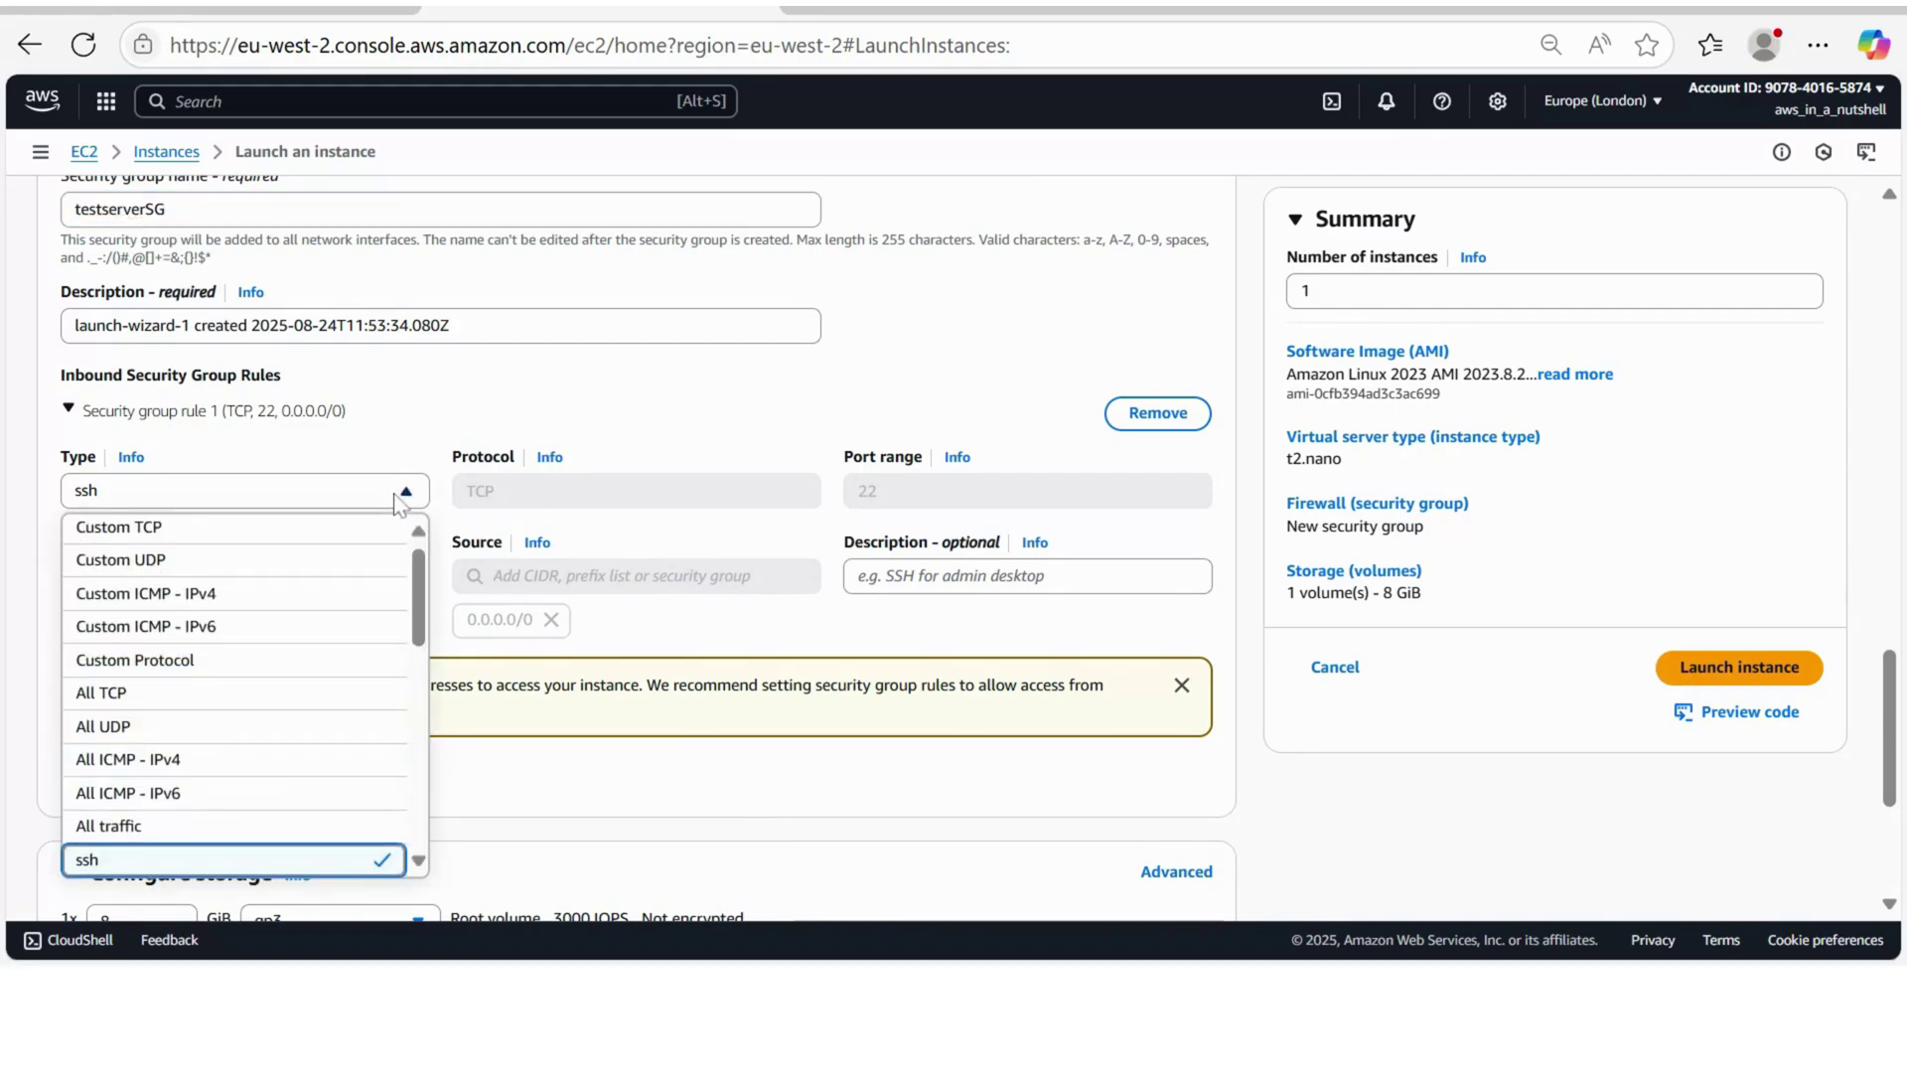
{"action": "scroll", "coordinate": [375, 667], "scroll_direction": "down", "scroll_amount": 3}
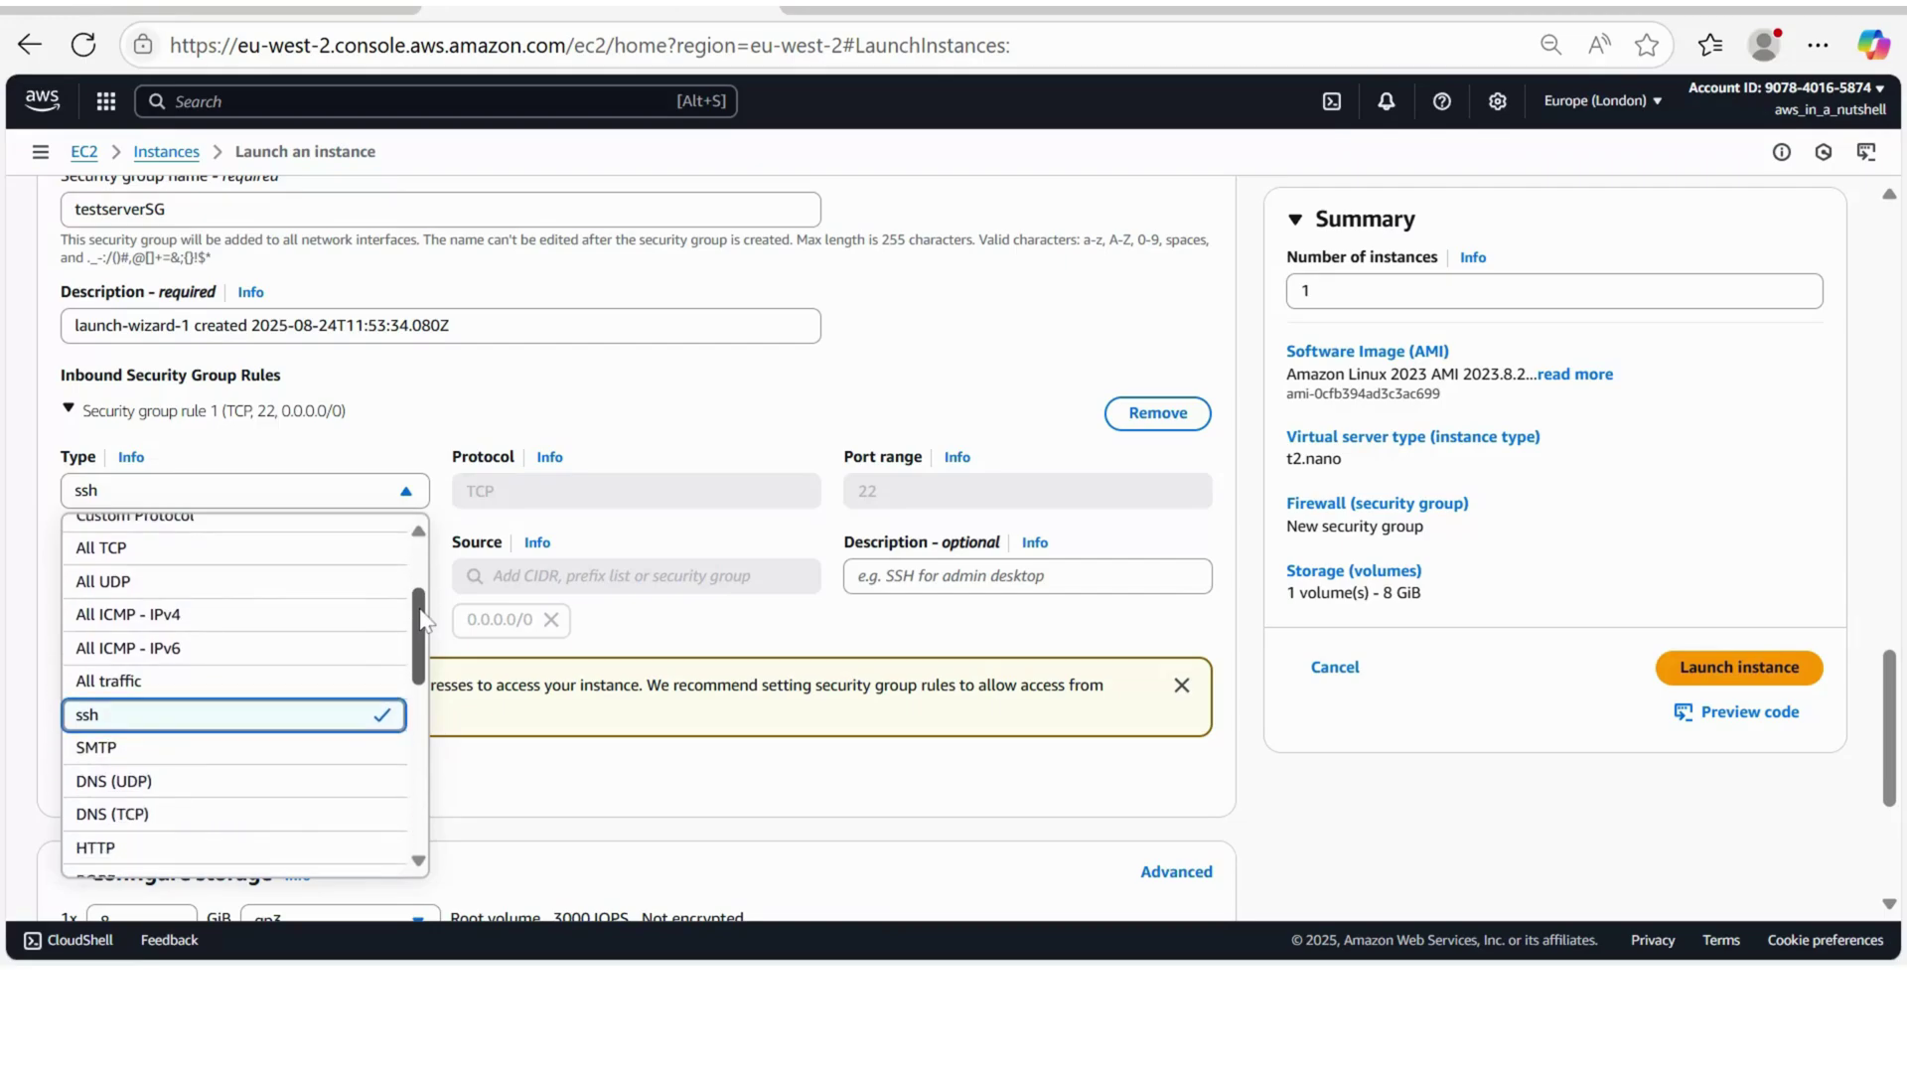
{"action": "left_click", "coordinate": [375, 670]}
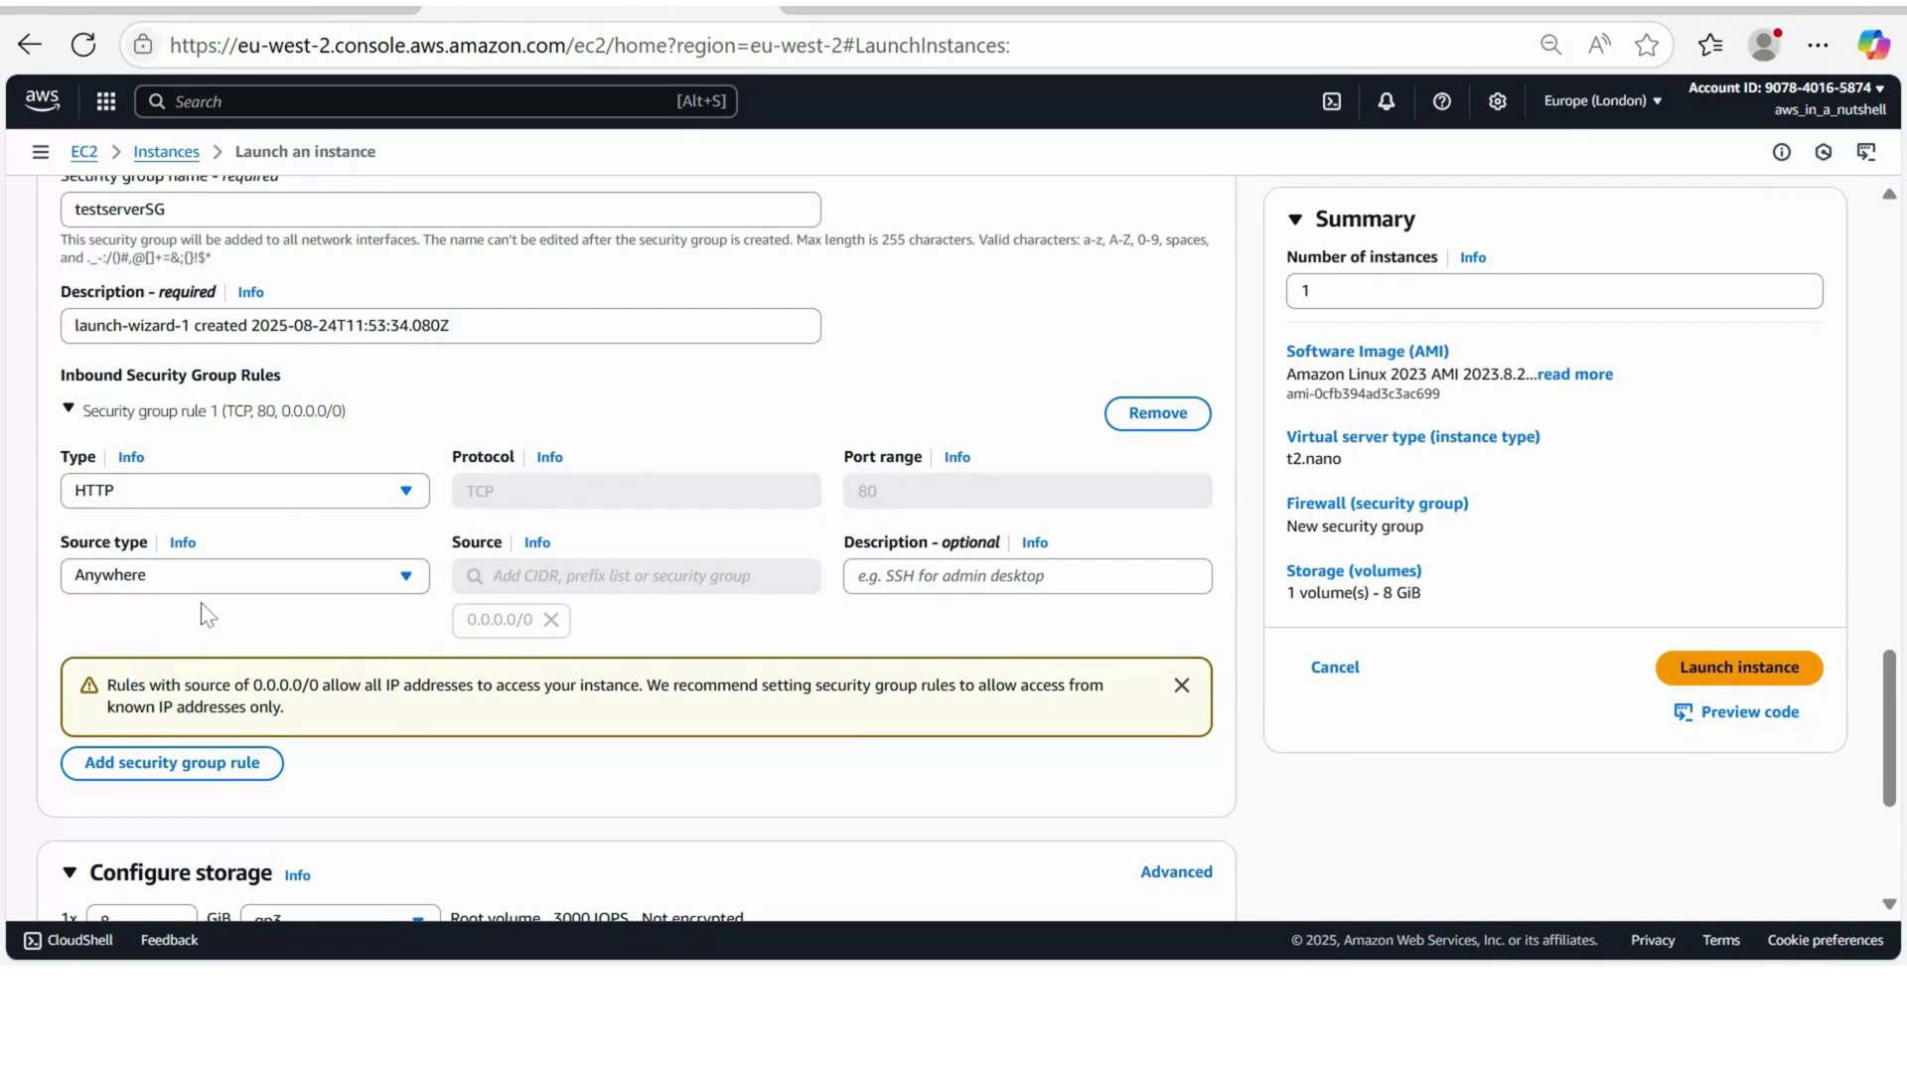
- Expand the advanced details and paste the bash script that installs Apache and deploys the HTML welcome page as user data
{"action": "scroll", "coordinate": [207, 614], "scroll_direction": "down", "scroll_amount": 3}
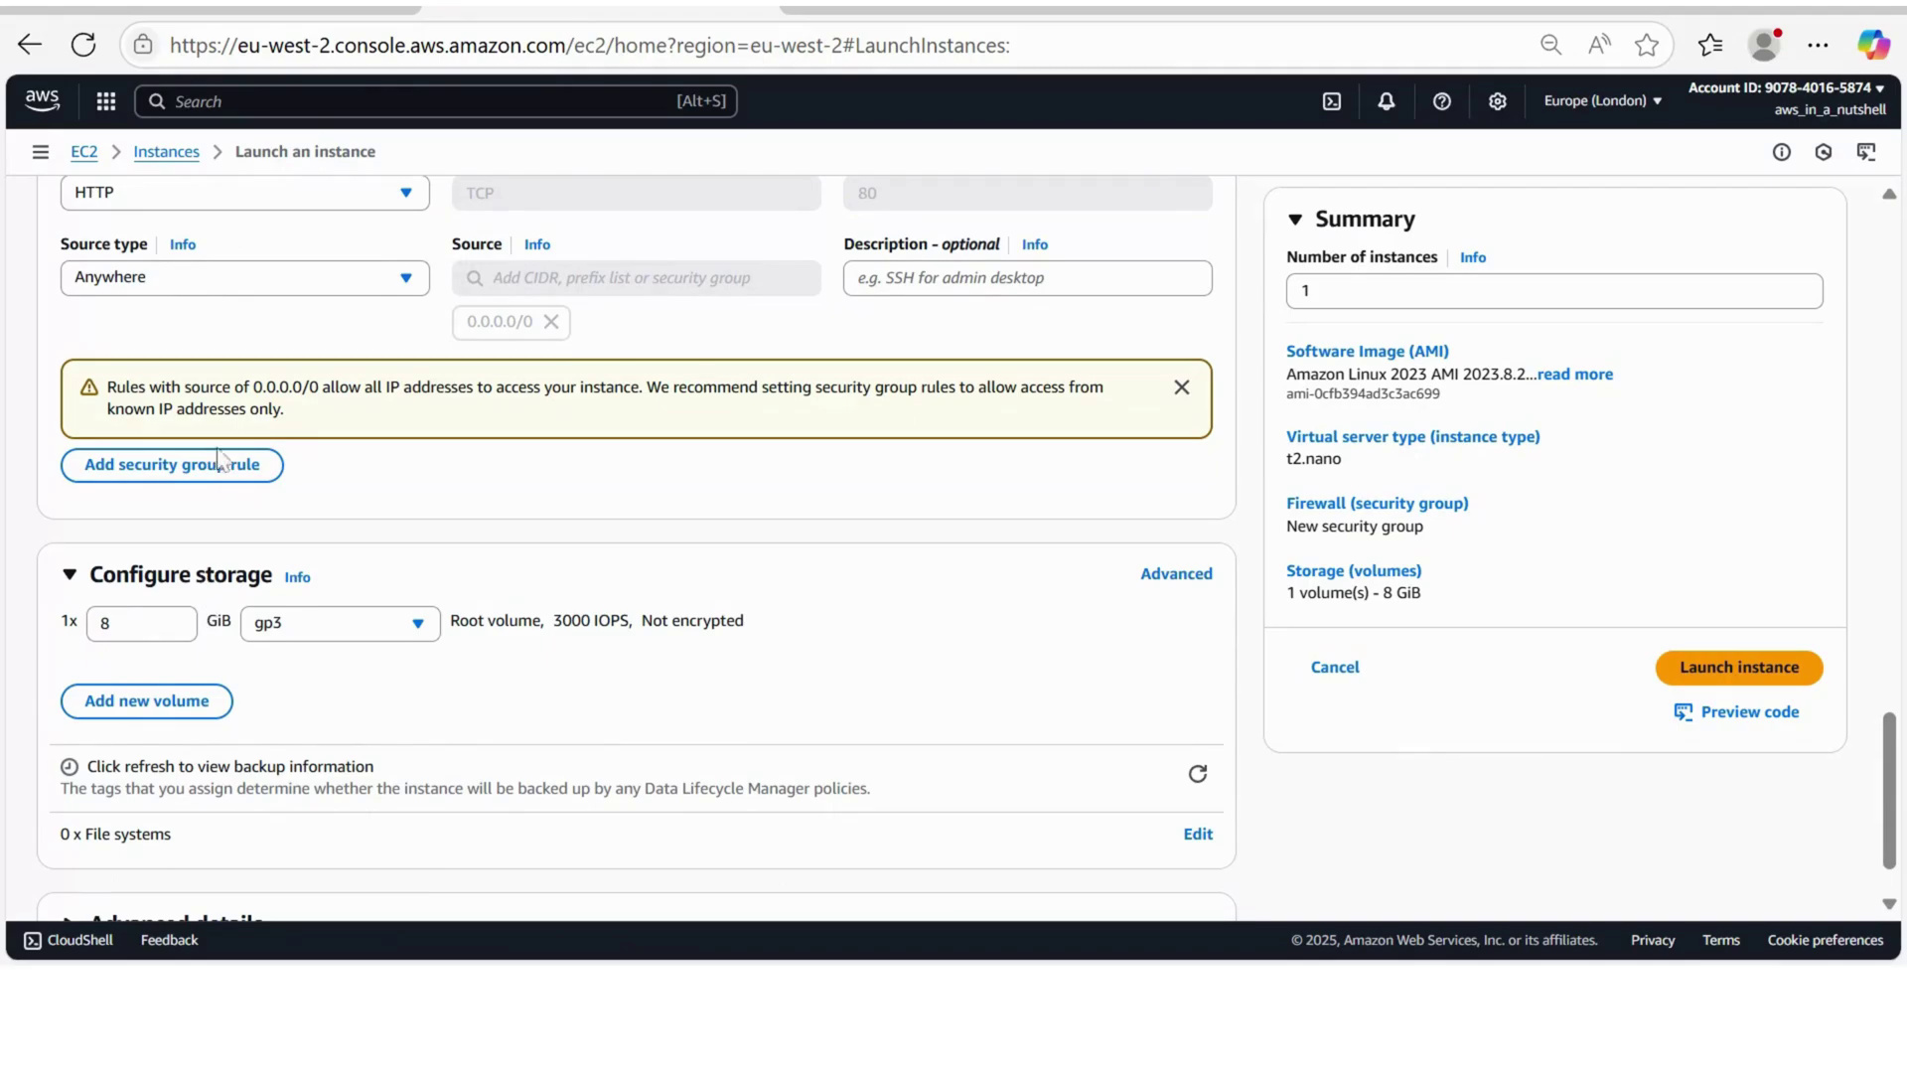
{"action": "scroll", "coordinate": [418, 492], "scroll_direction": "down", "scroll_amount": 1}
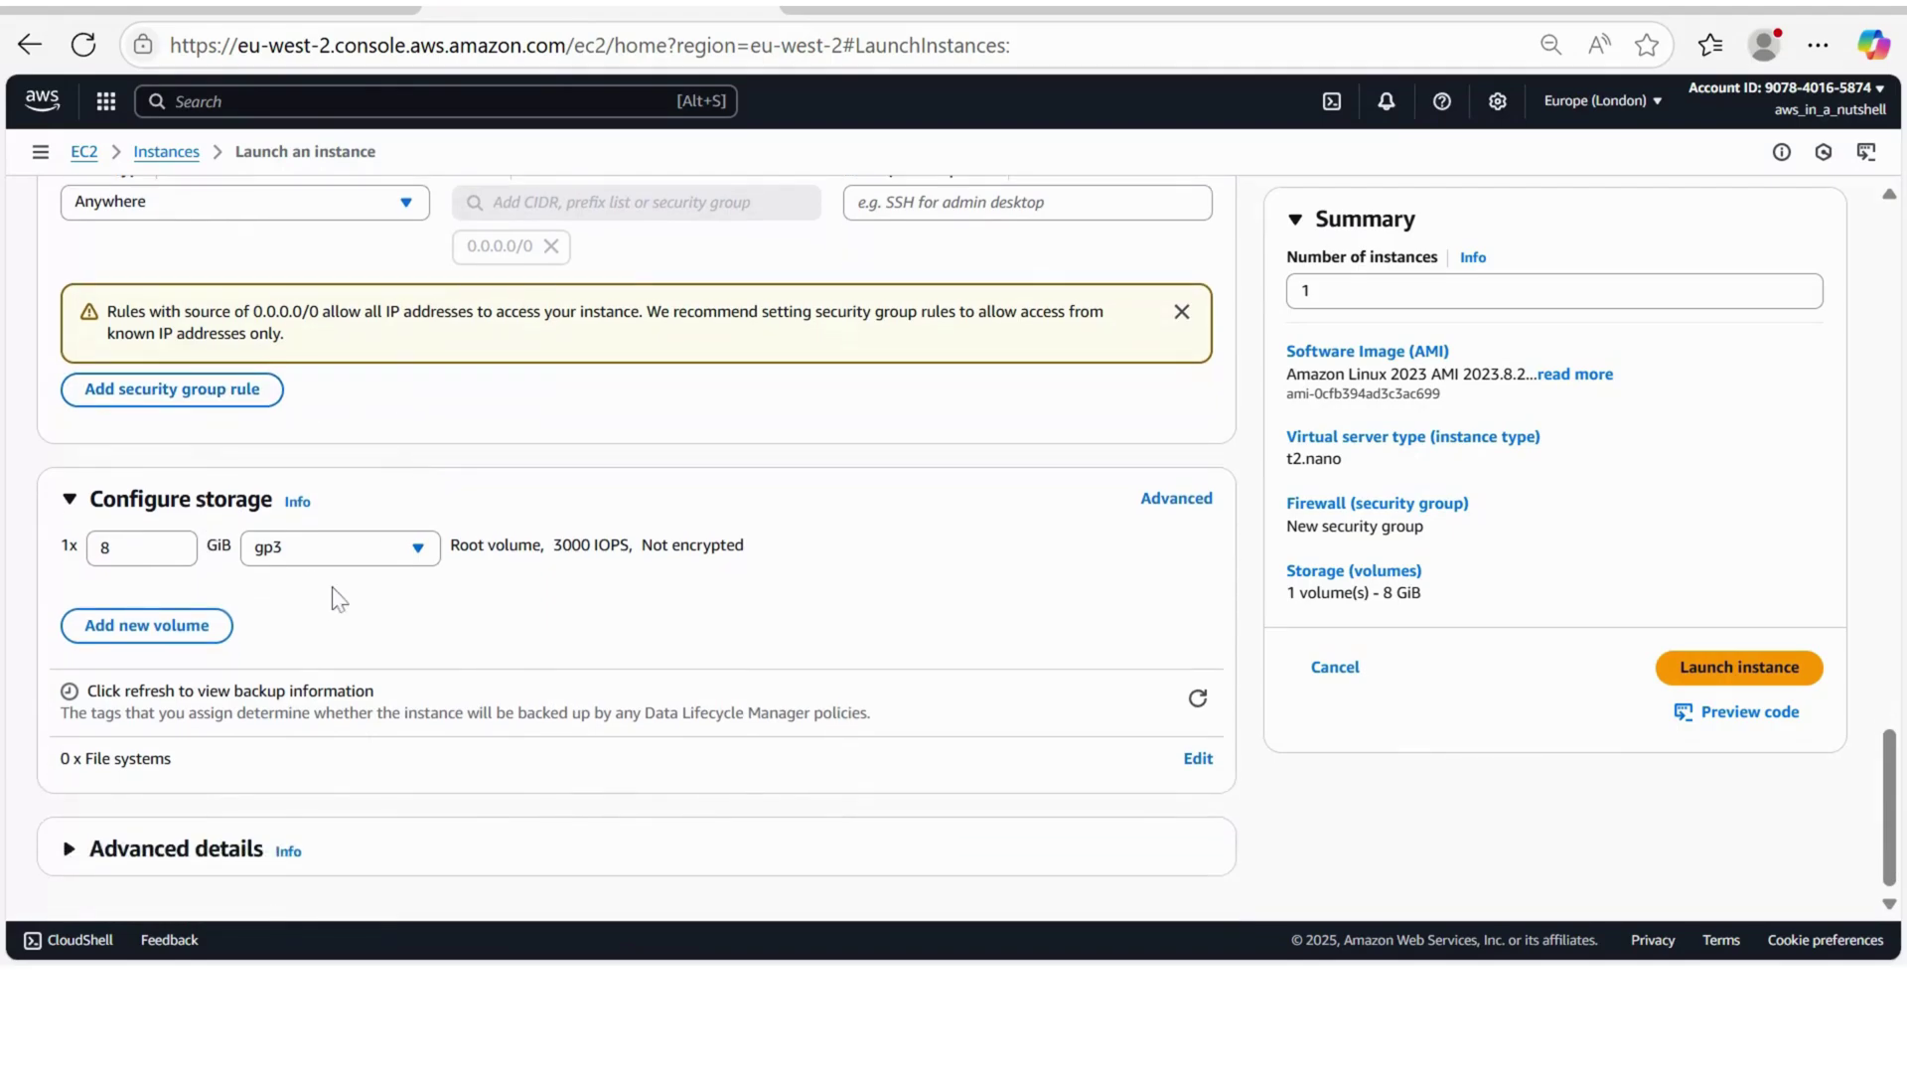
{"action": "left_click", "coordinate": [69, 852]}
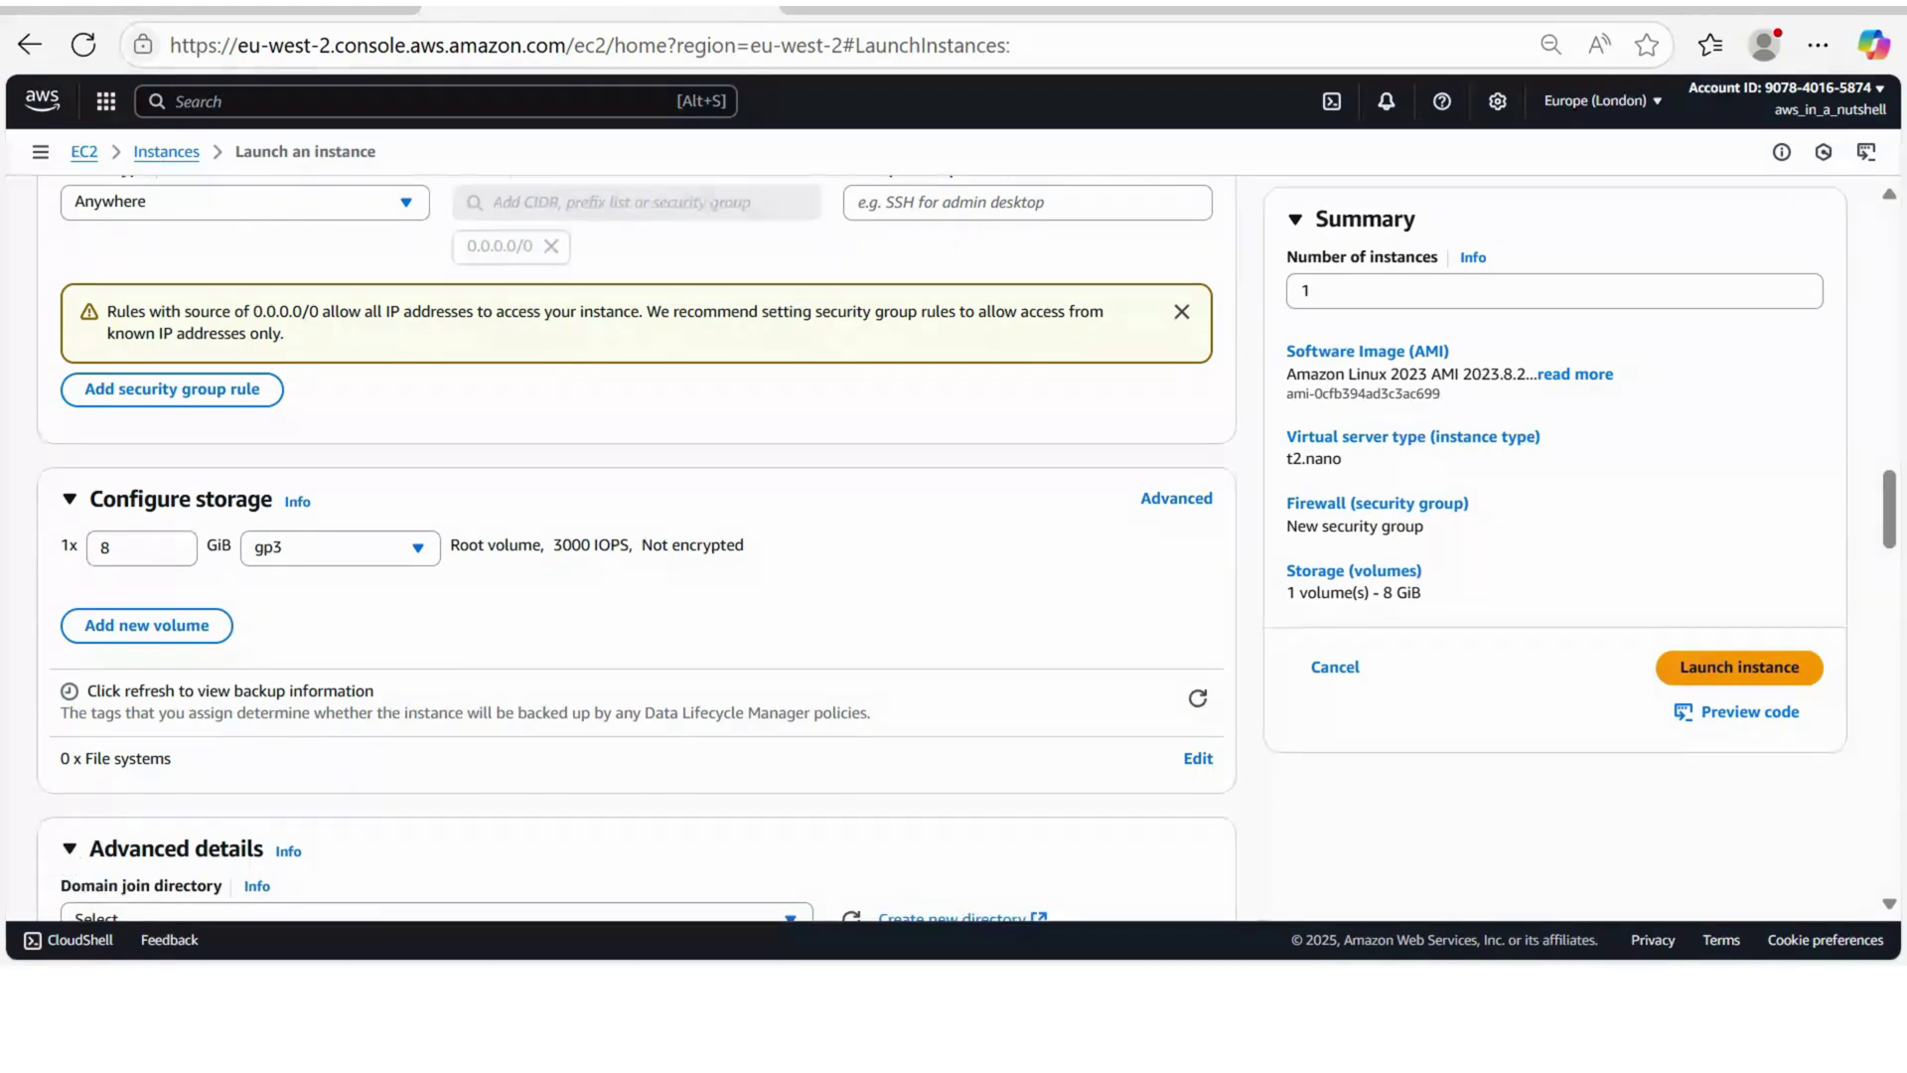
{"action": "scroll", "coordinate": [434, 720], "scroll_direction": "down", "scroll_amount": 6}
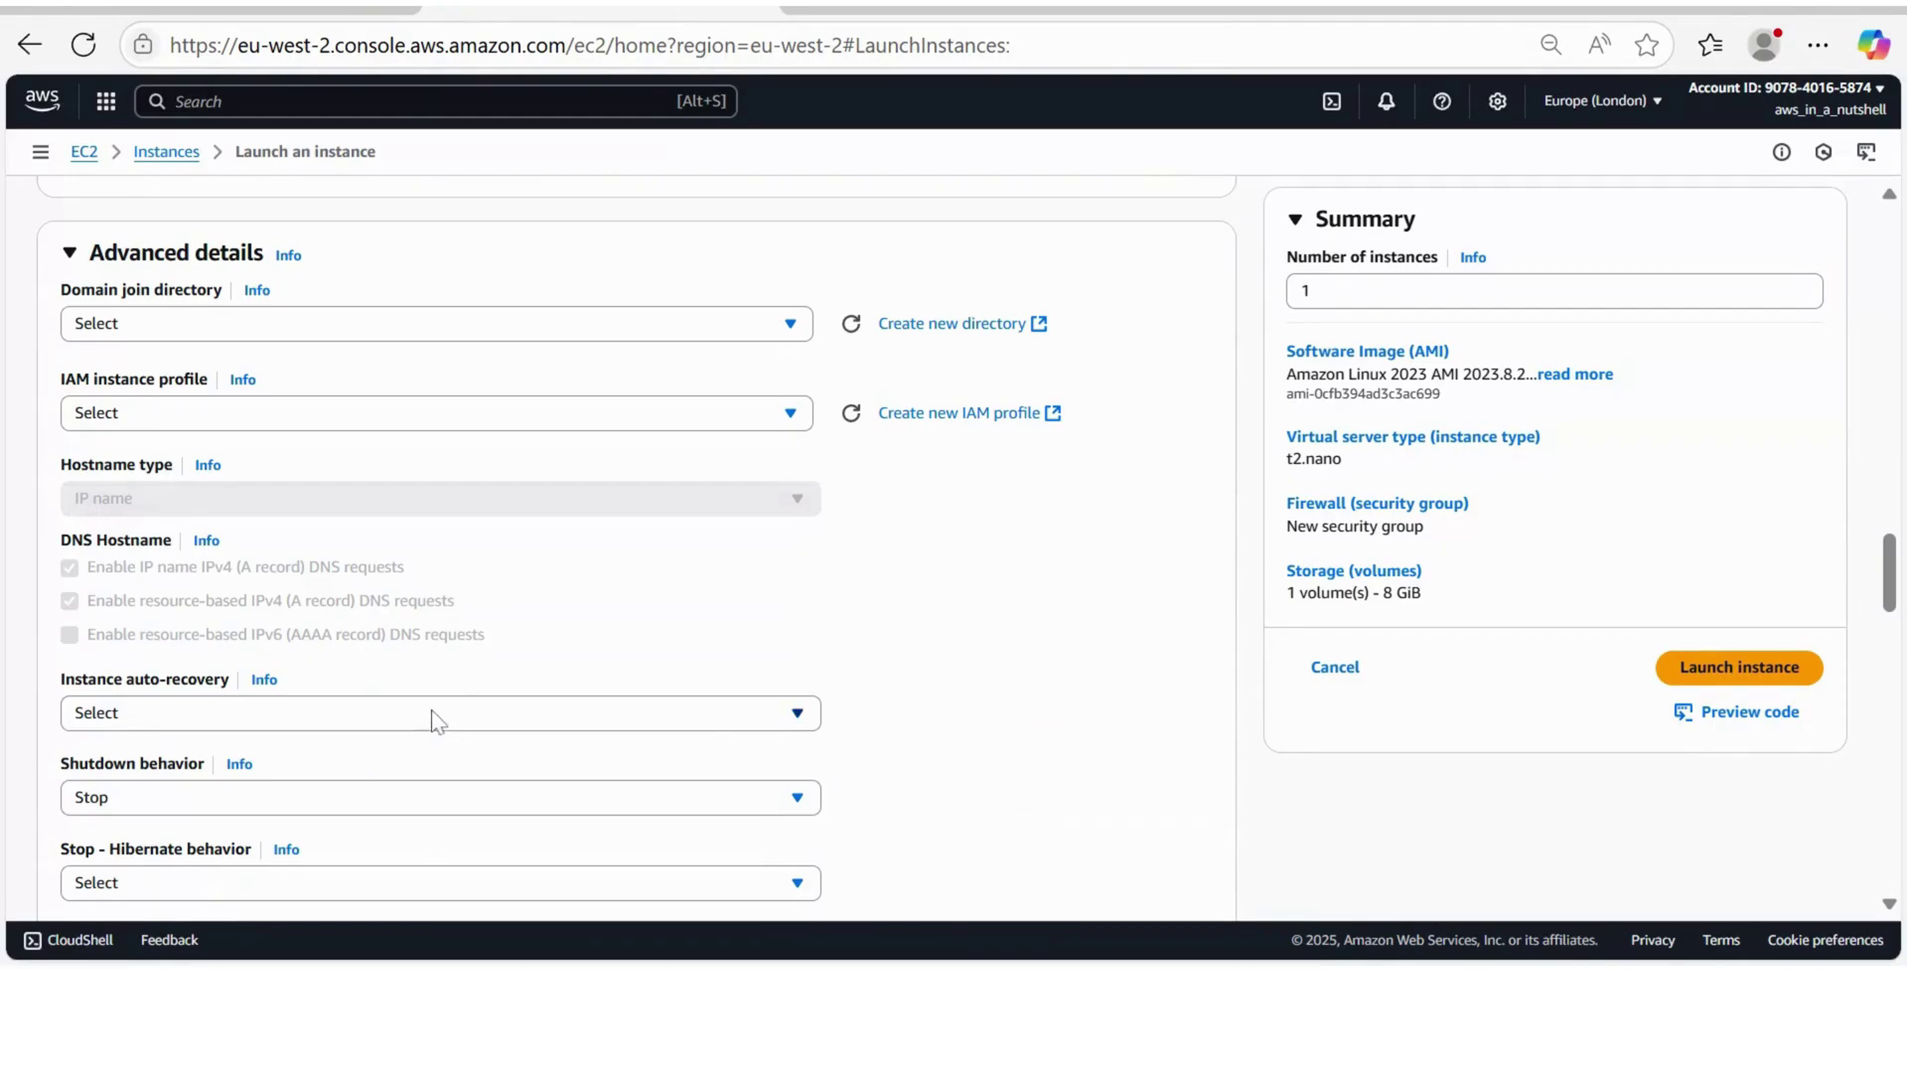
{"action": "scroll", "coordinate": [546, 641], "scroll_direction": "down", "scroll_amount": 6}
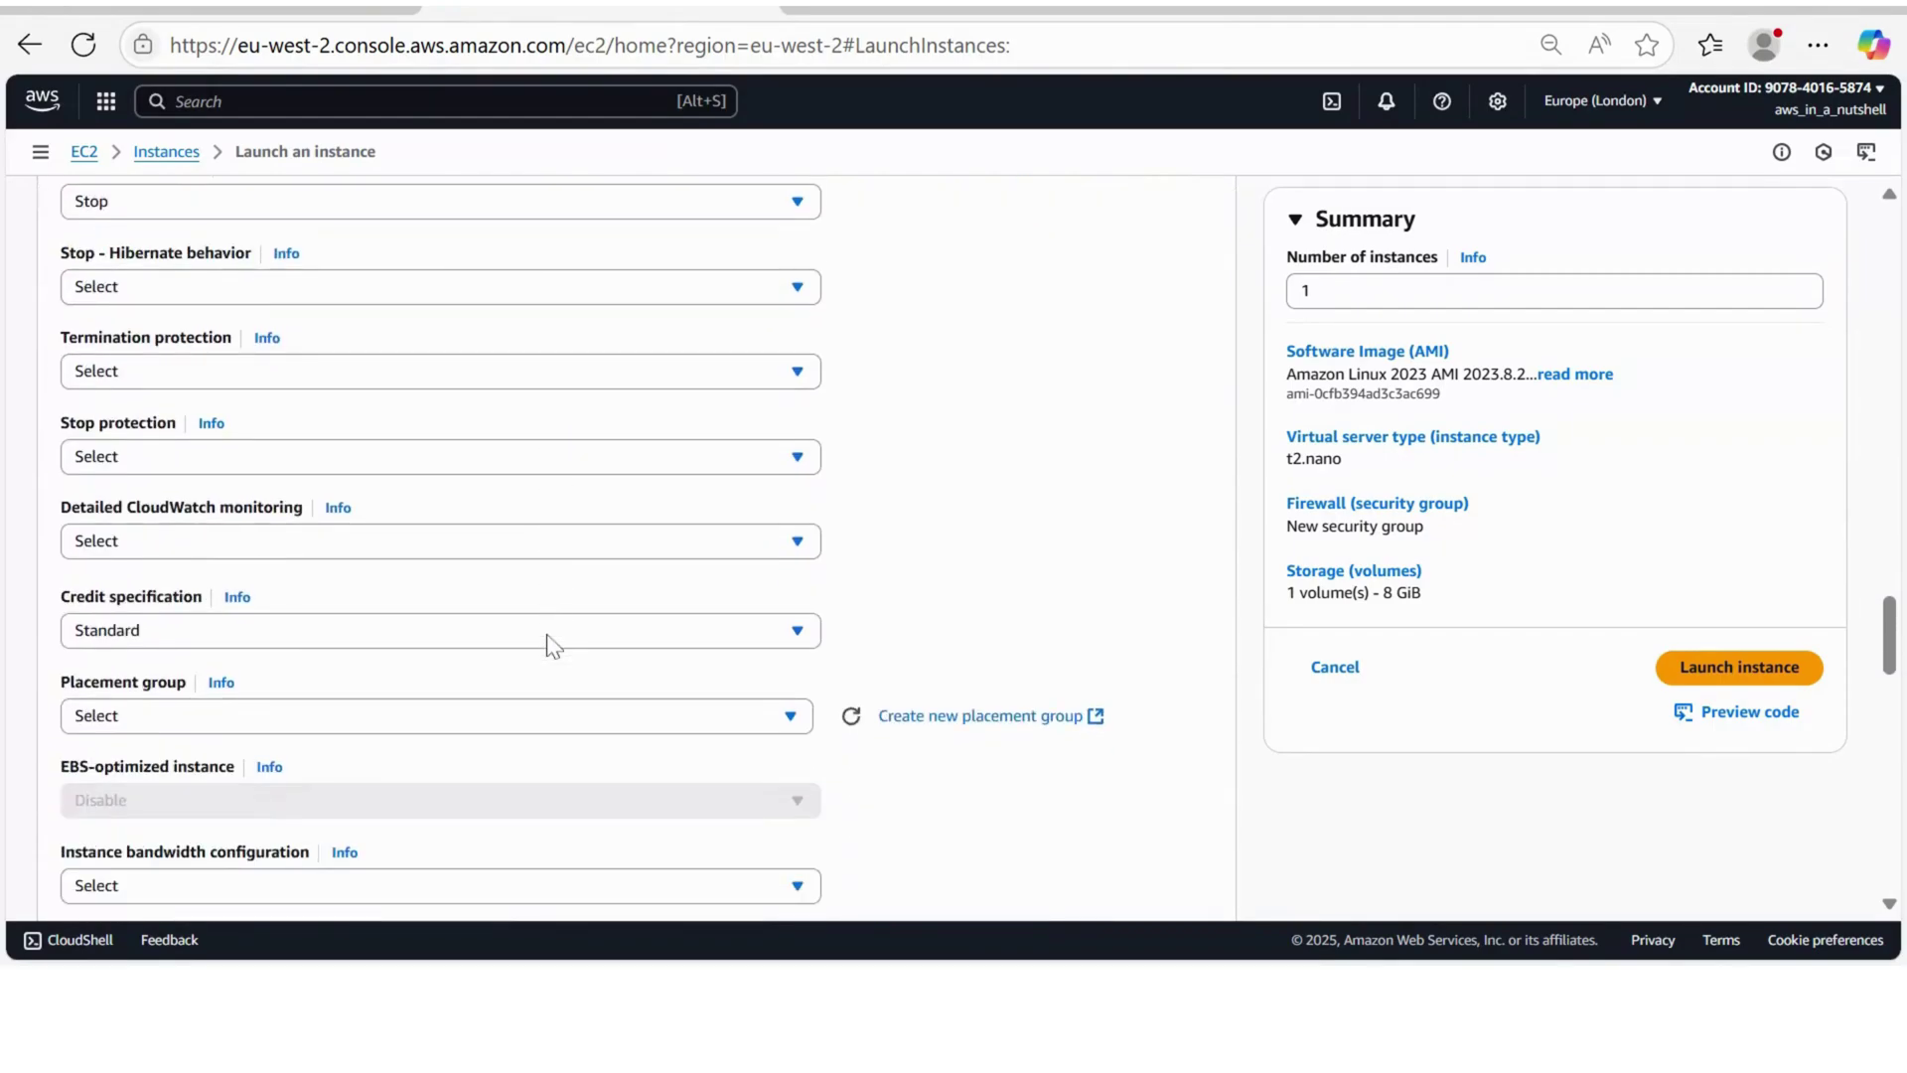
{"action": "scroll", "coordinate": [553, 646], "scroll_direction": "down", "scroll_amount": 15}
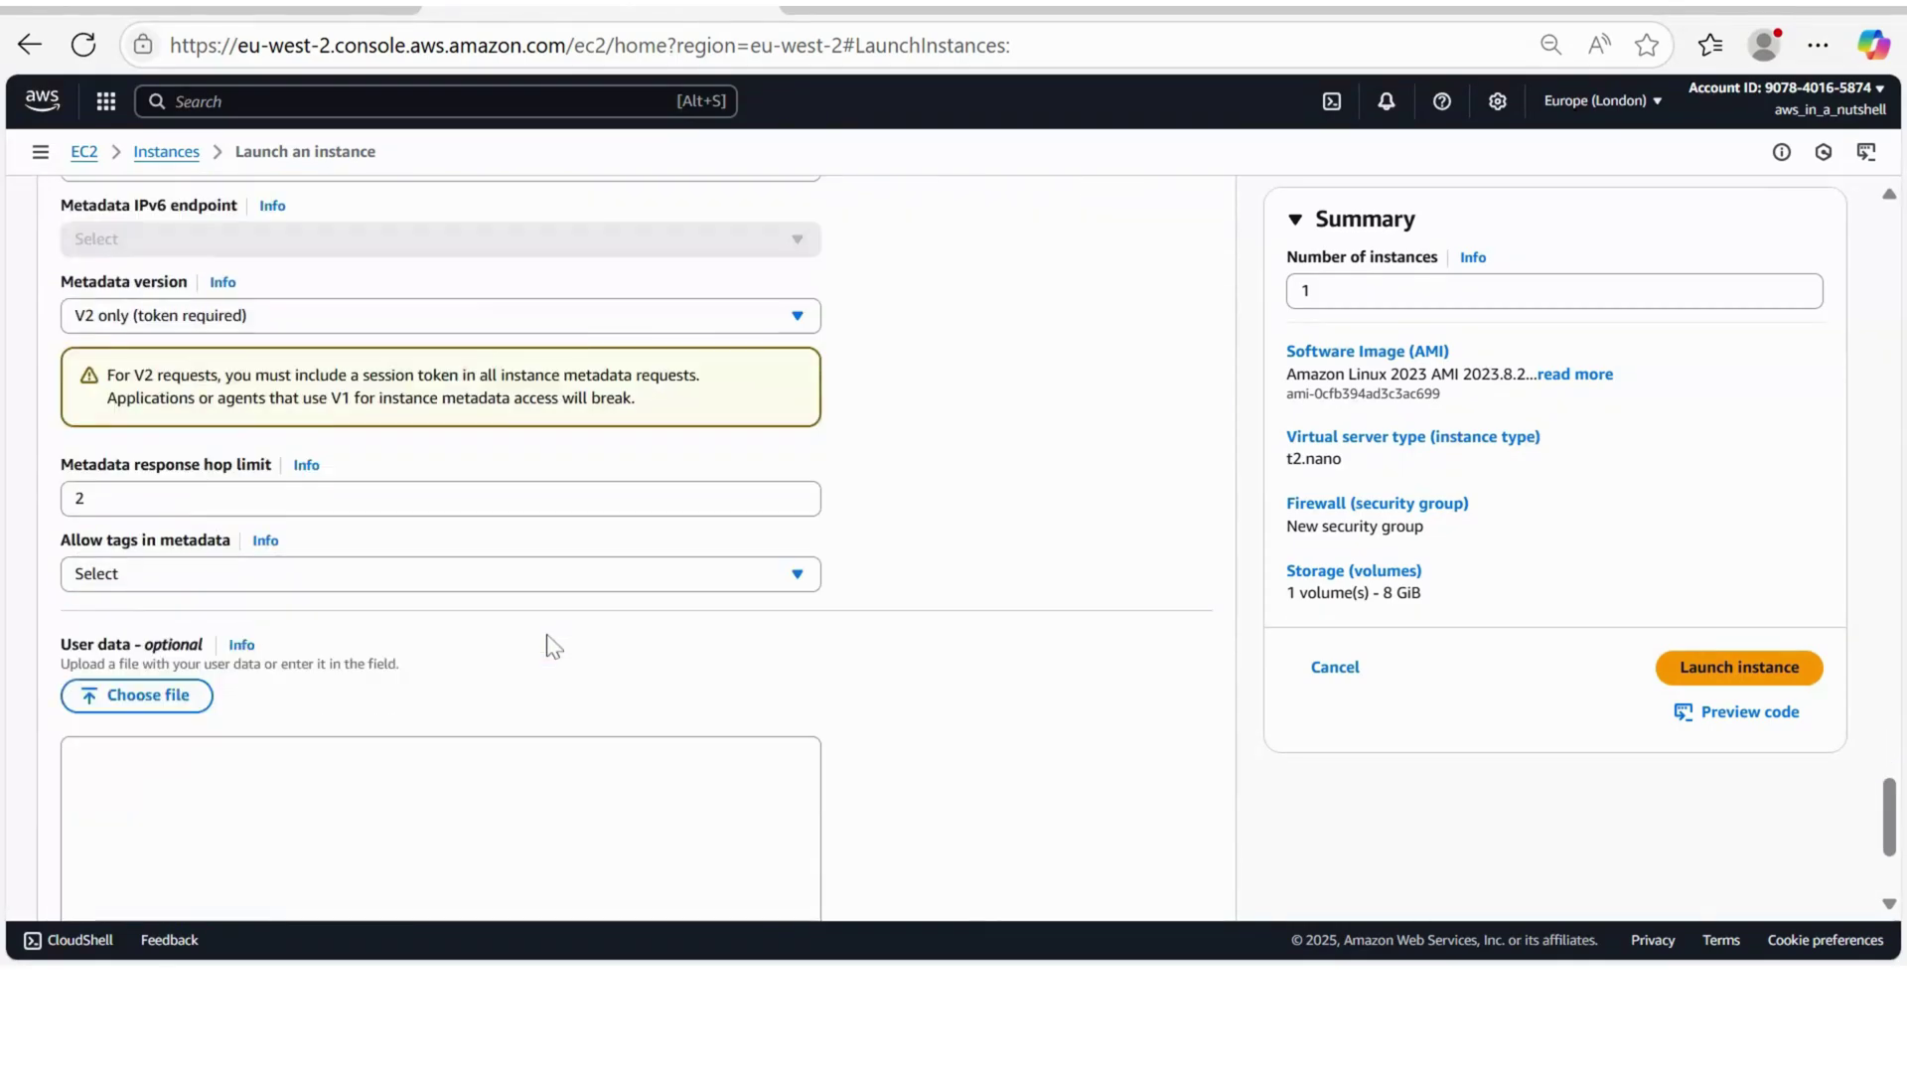
{"action": "scroll", "coordinate": [554, 645], "scroll_direction": "down", "scroll_amount": 3}
{"action": "left_click", "coordinate": [545, 638]}
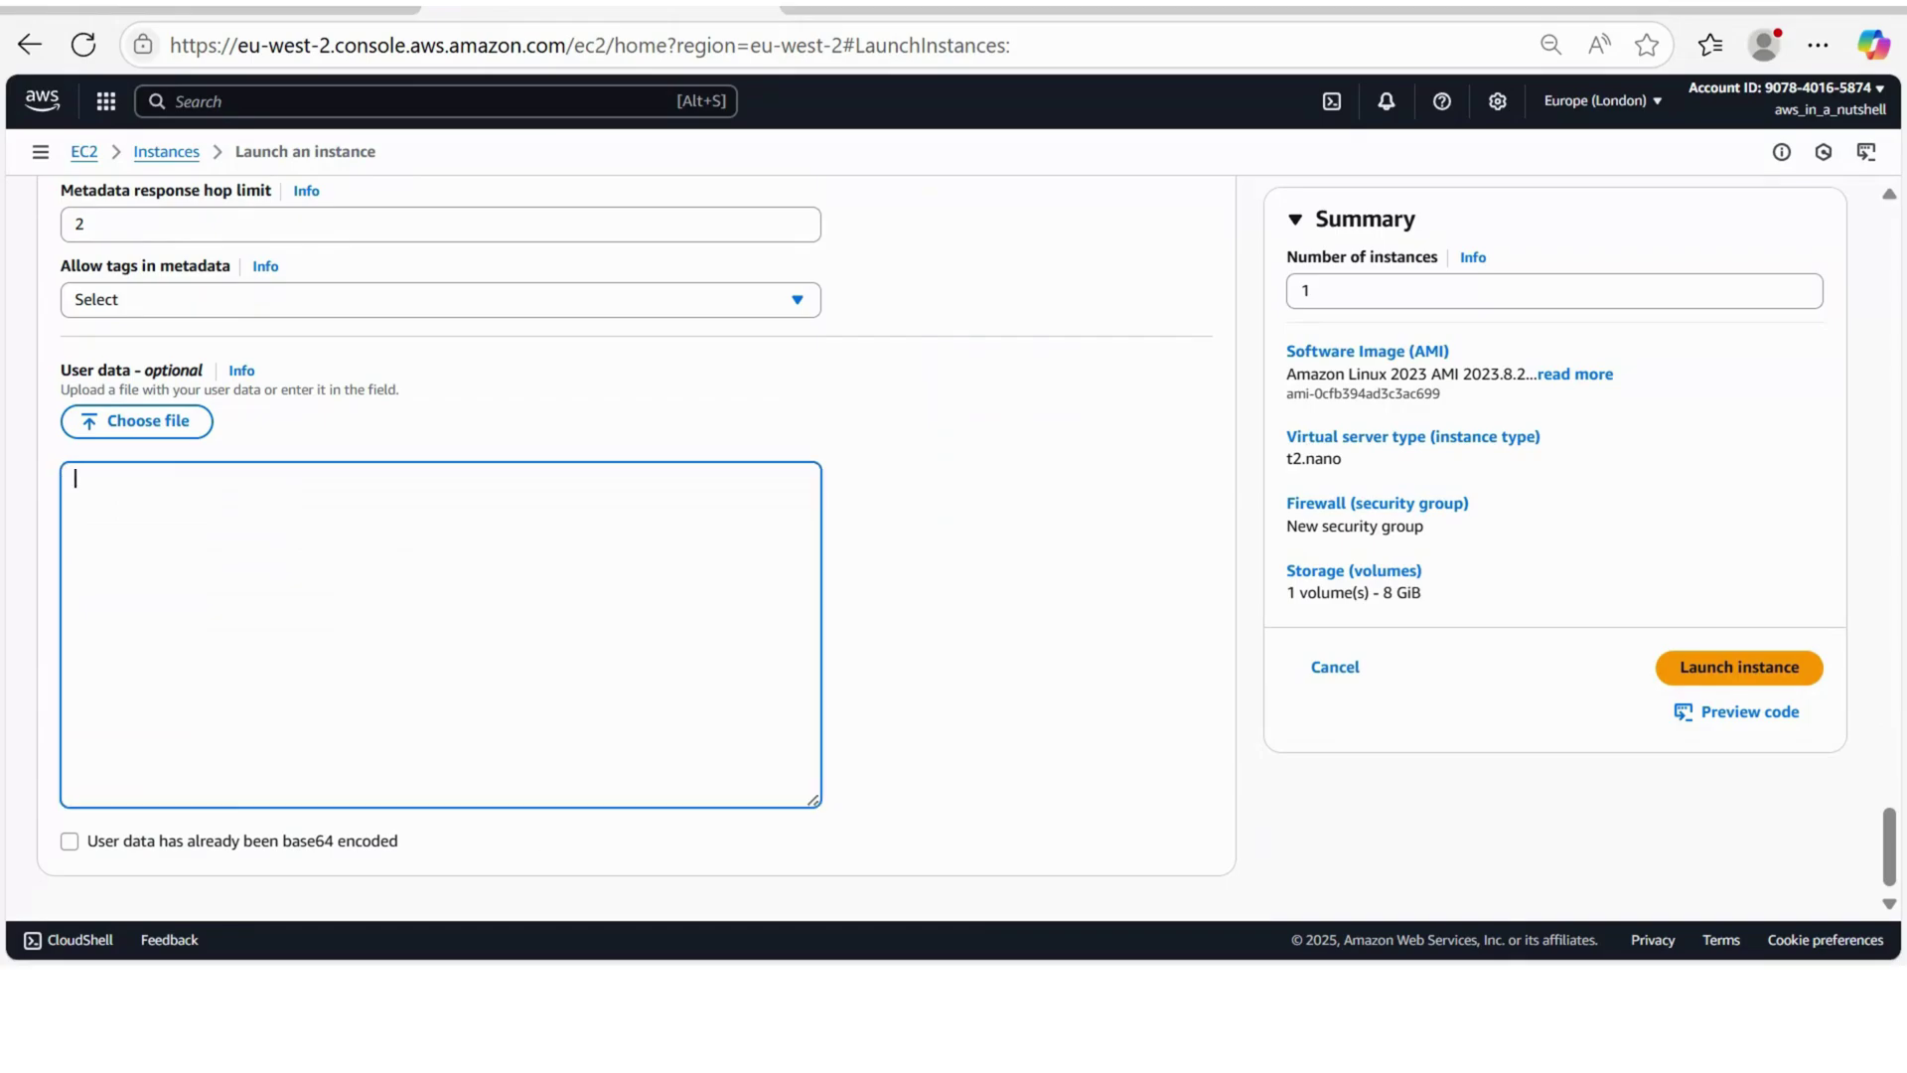
{"action": "key", "text": "ctrl+v"}
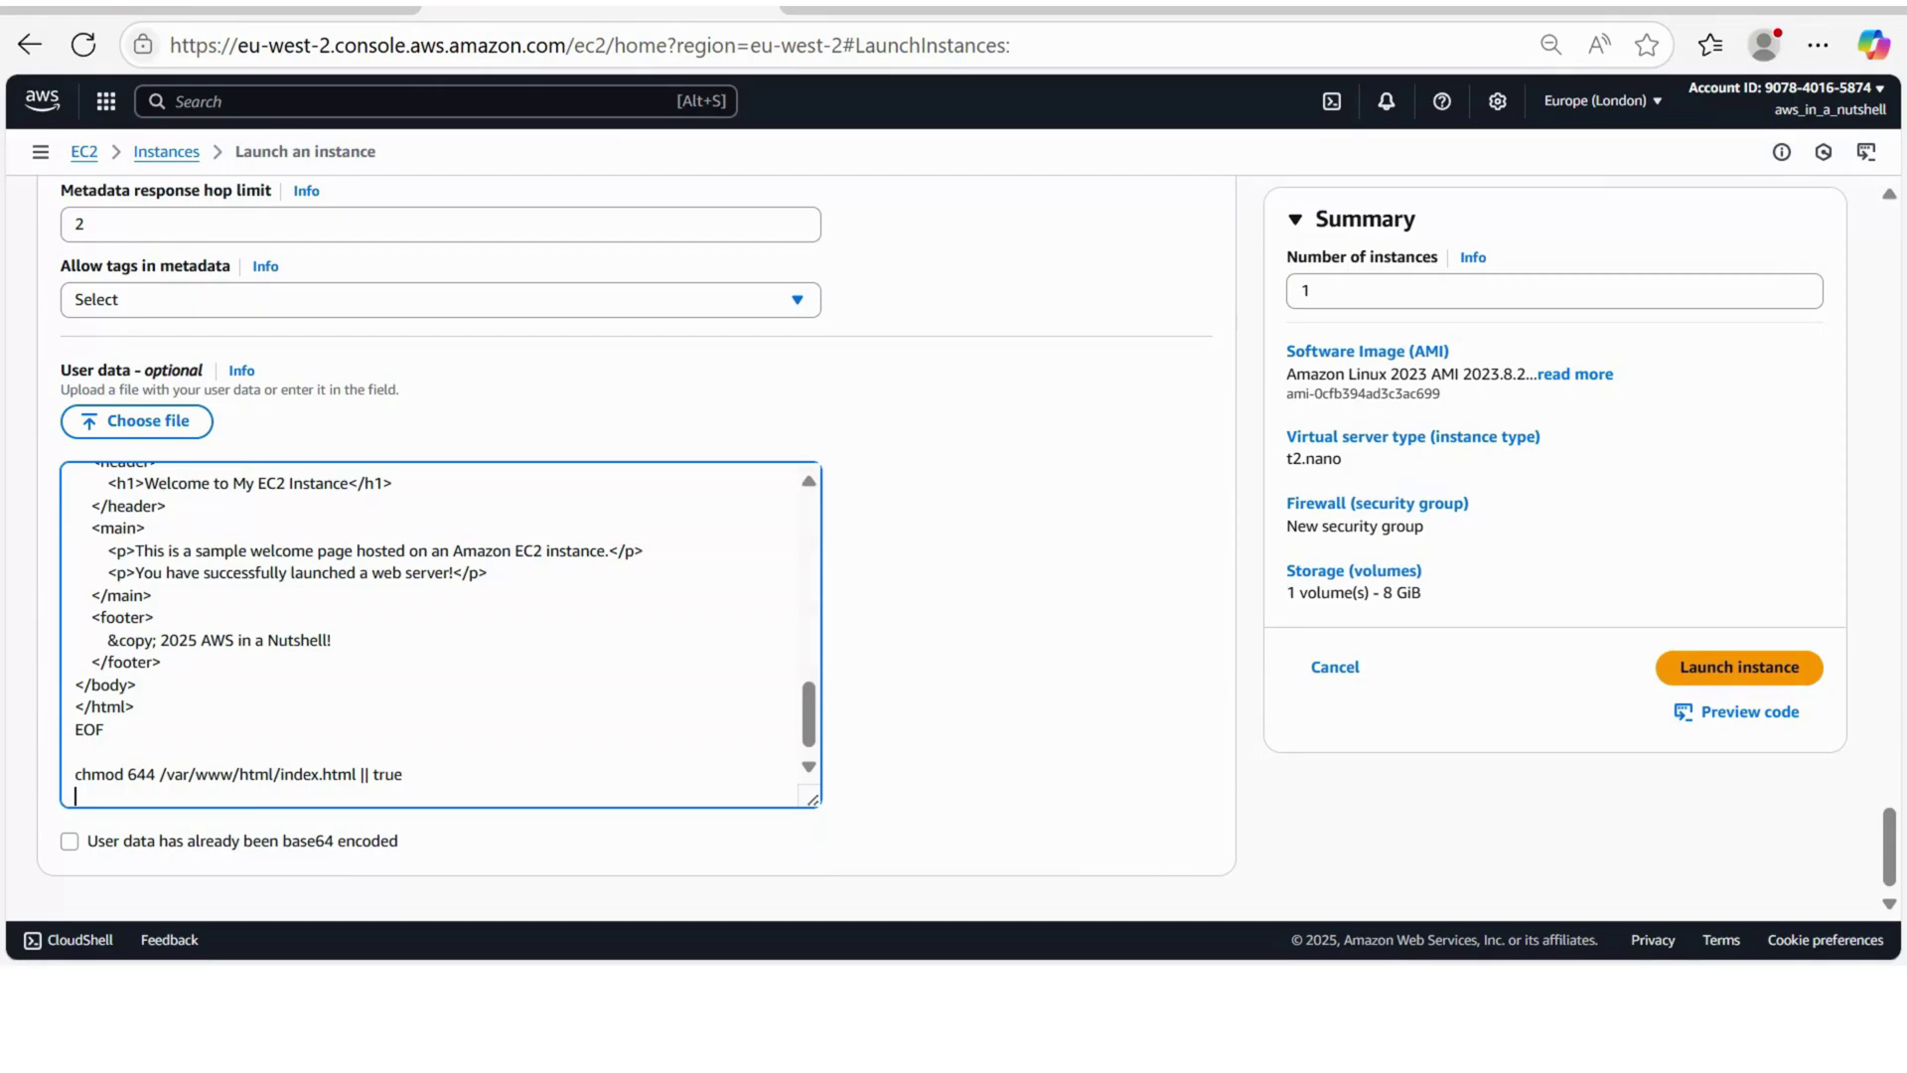
- Review the pasted user data script from beginning to end and launch the instance
{"action": "scroll", "coordinate": [804, 561], "scroll_direction": "up", "scroll_amount": 5}
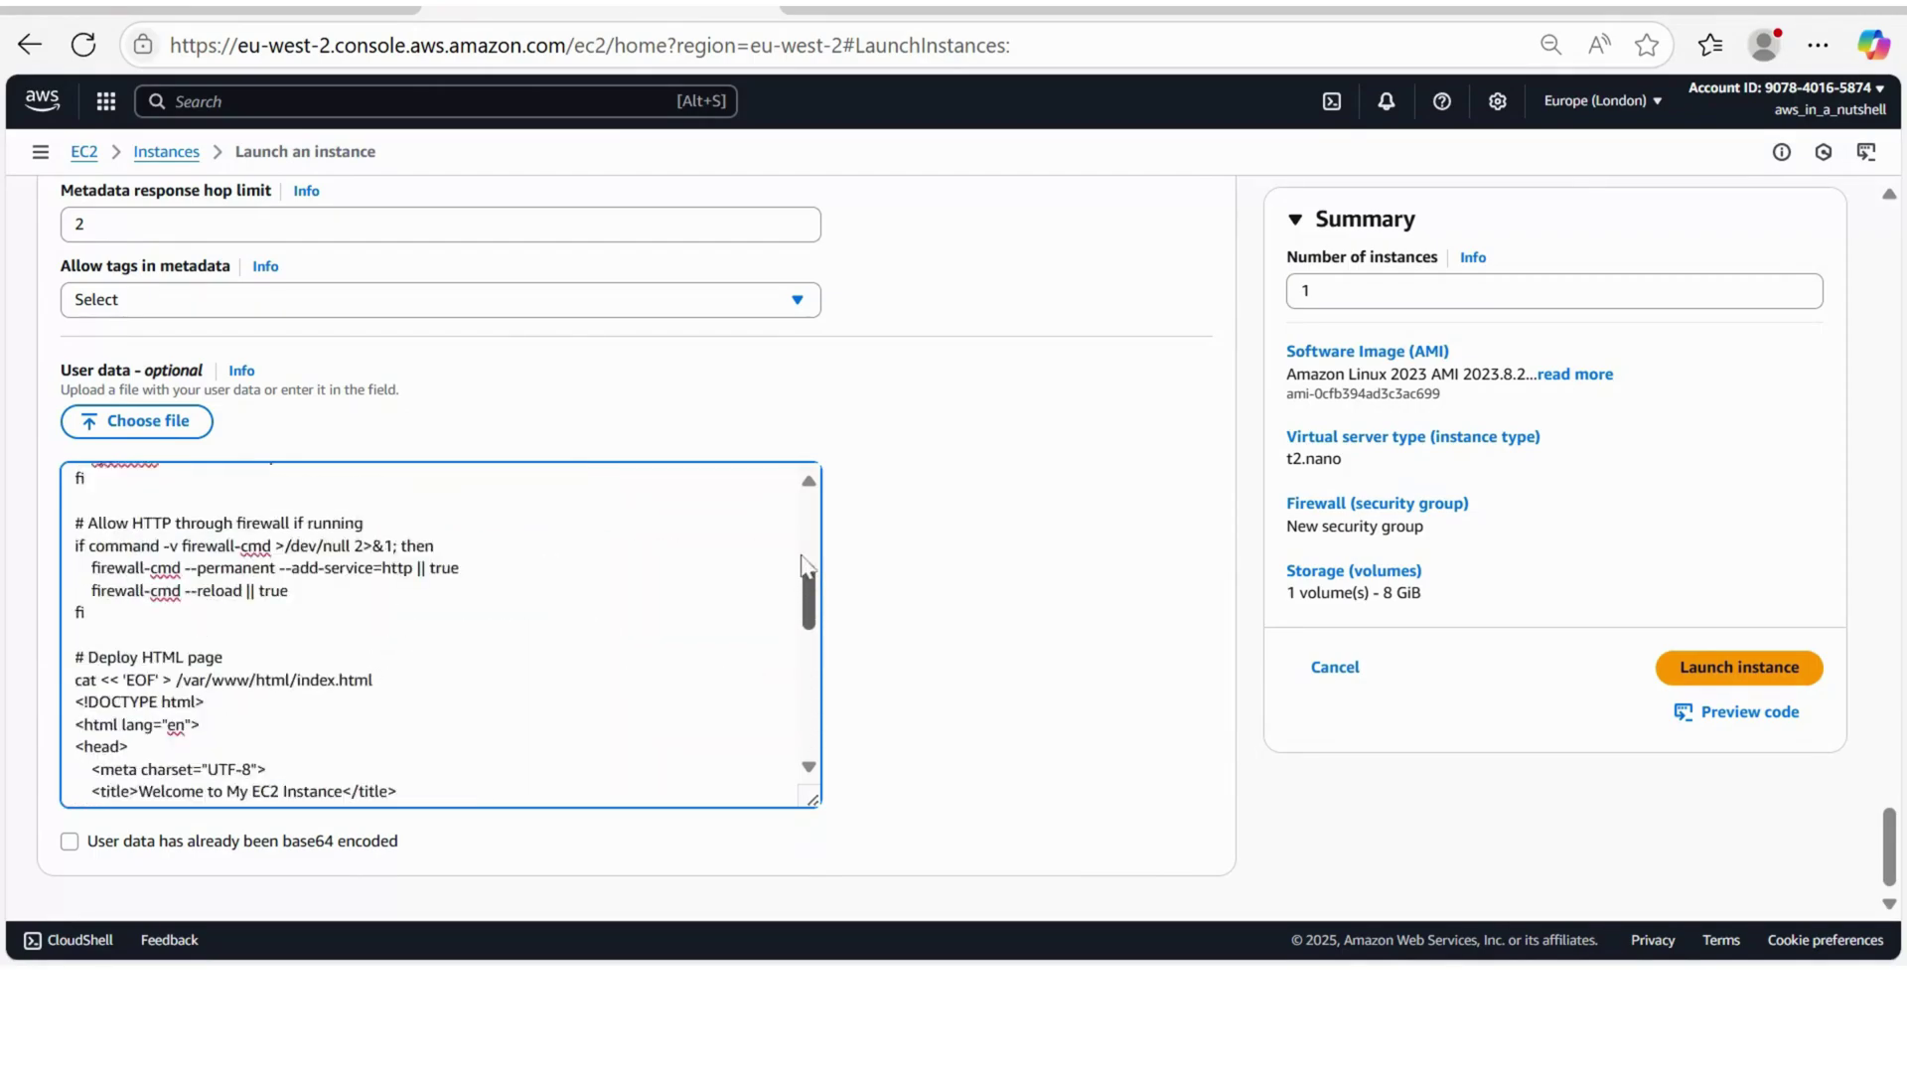
{"action": "scroll", "coordinate": [804, 566], "scroll_direction": "up", "scroll_amount": 5}
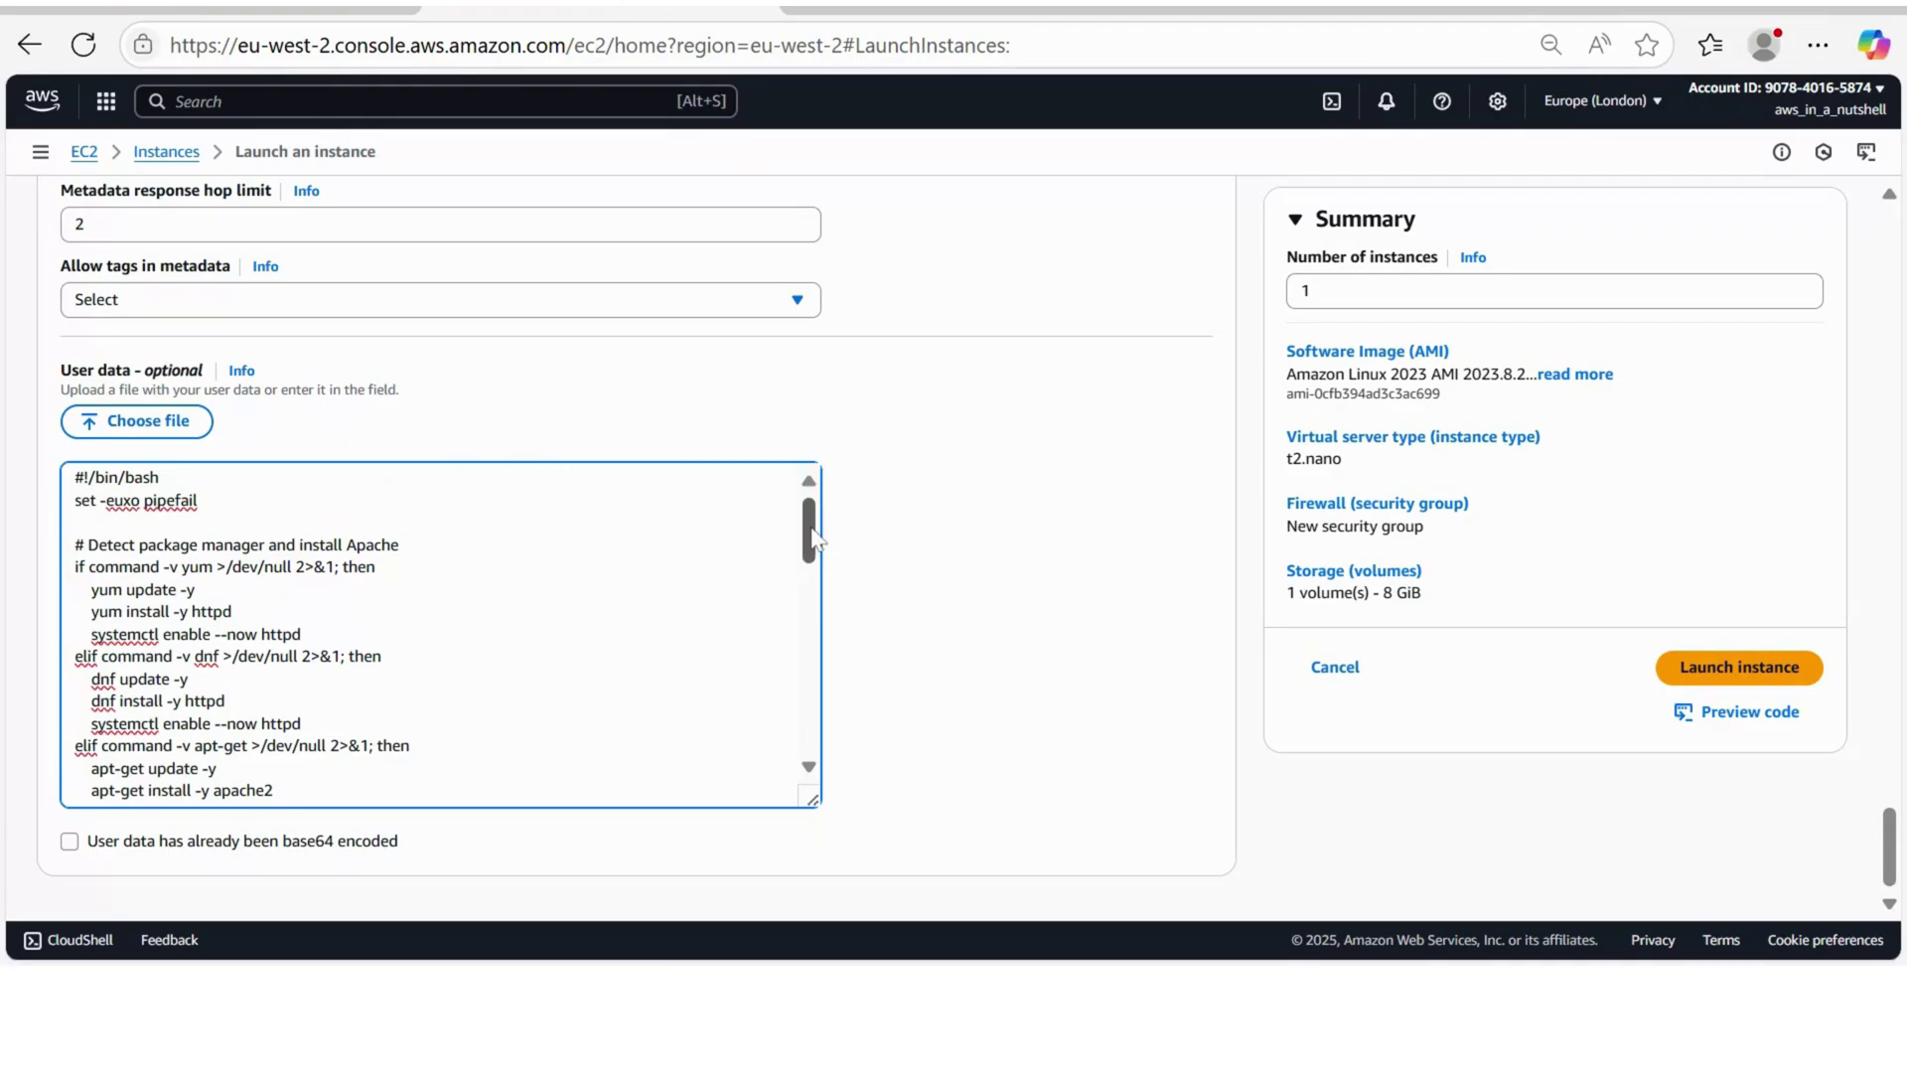
{"action": "scroll", "coordinate": [813, 539], "scroll_direction": "down", "scroll_amount": 1}
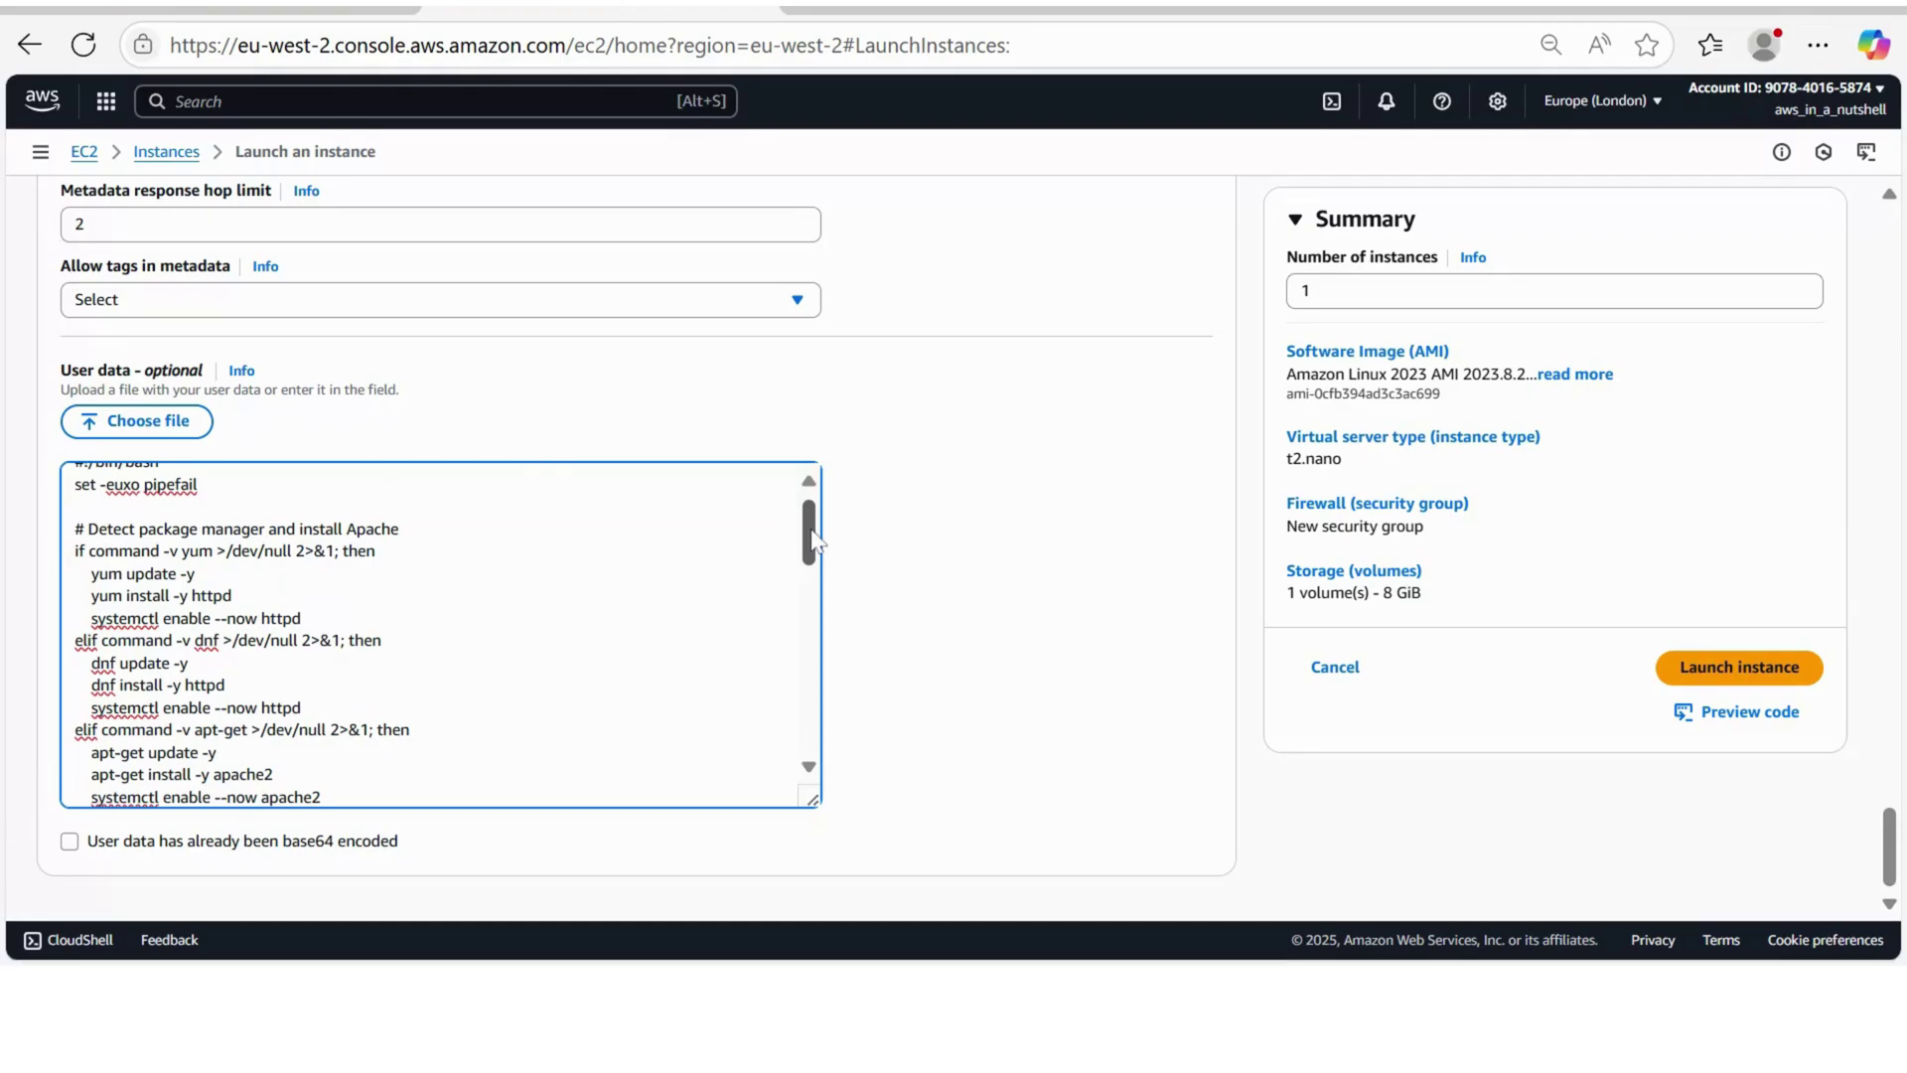
{"action": "left_click_drag", "start_coordinate": [813, 540], "coordinate": [809, 735]}
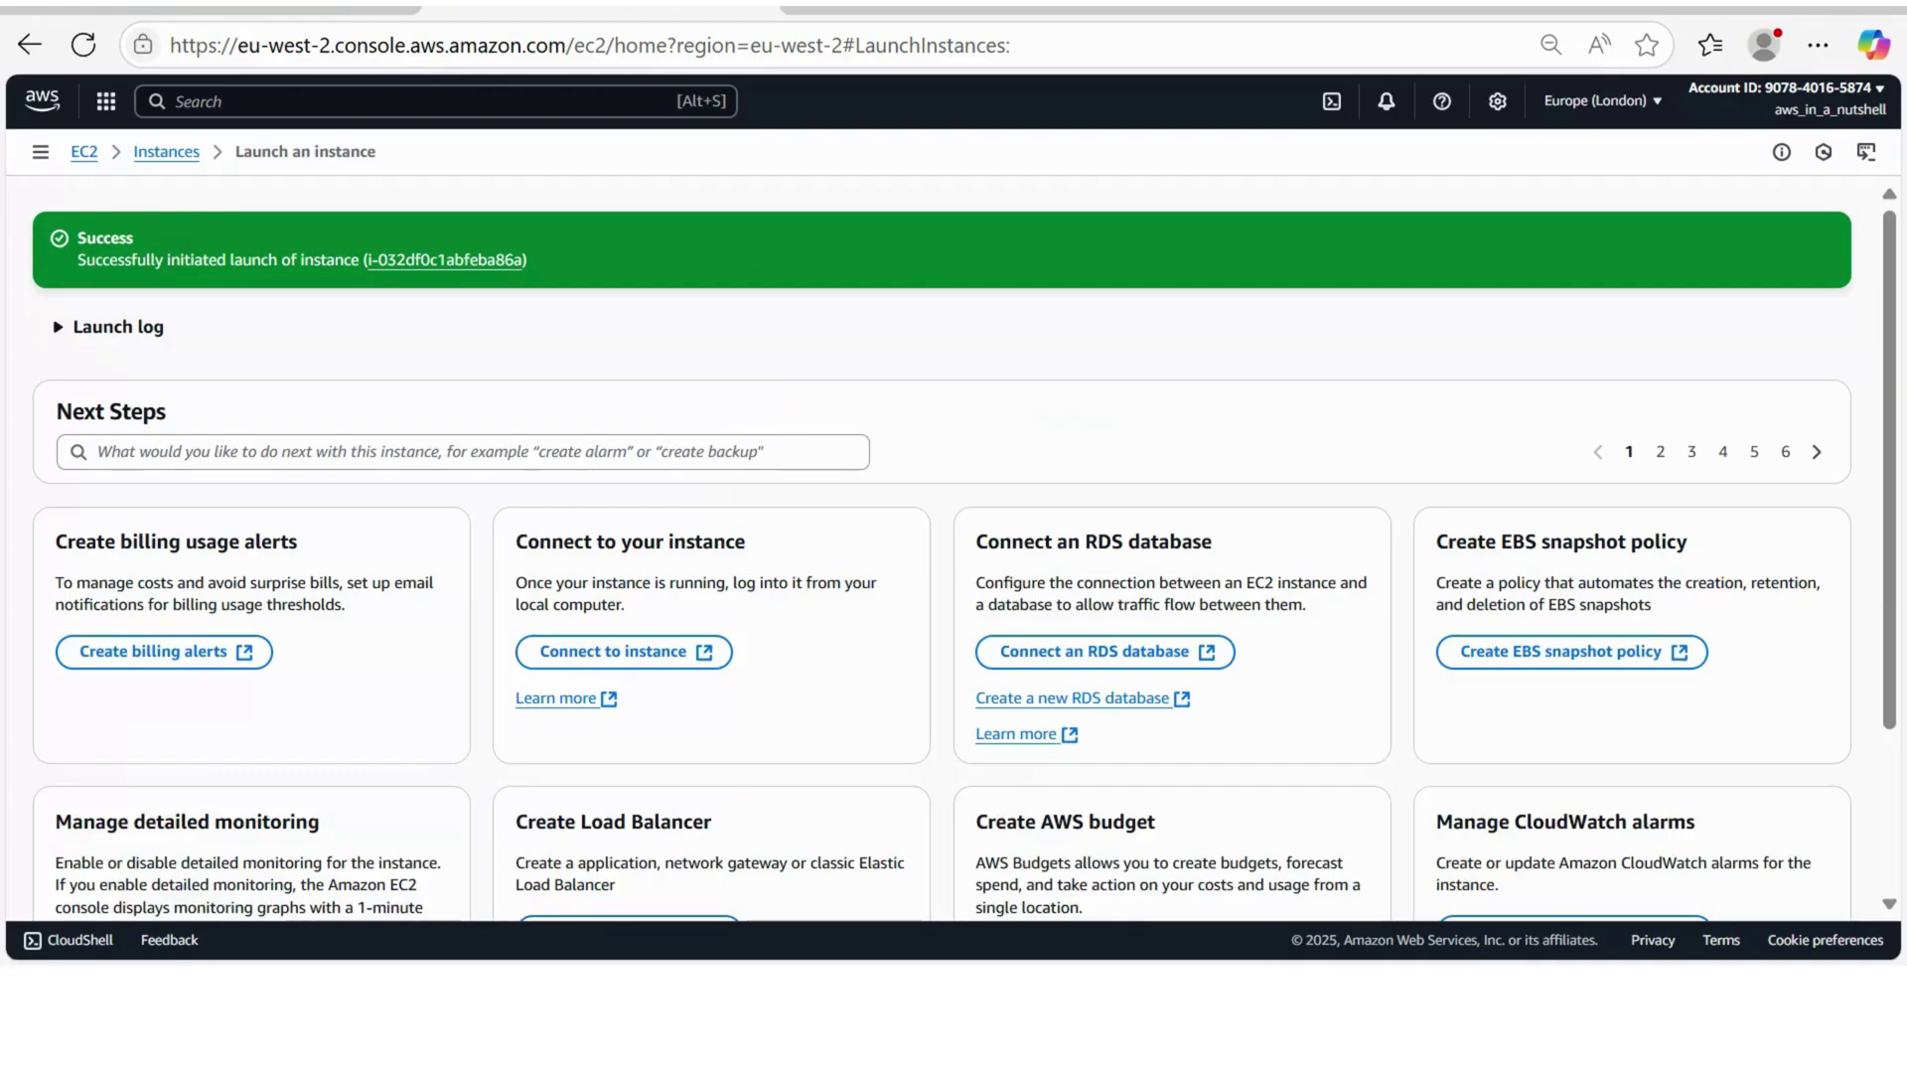
- Return to the EC2 dashboard and open the list of running instances
{"action": "left_click", "coordinate": [85, 151]}
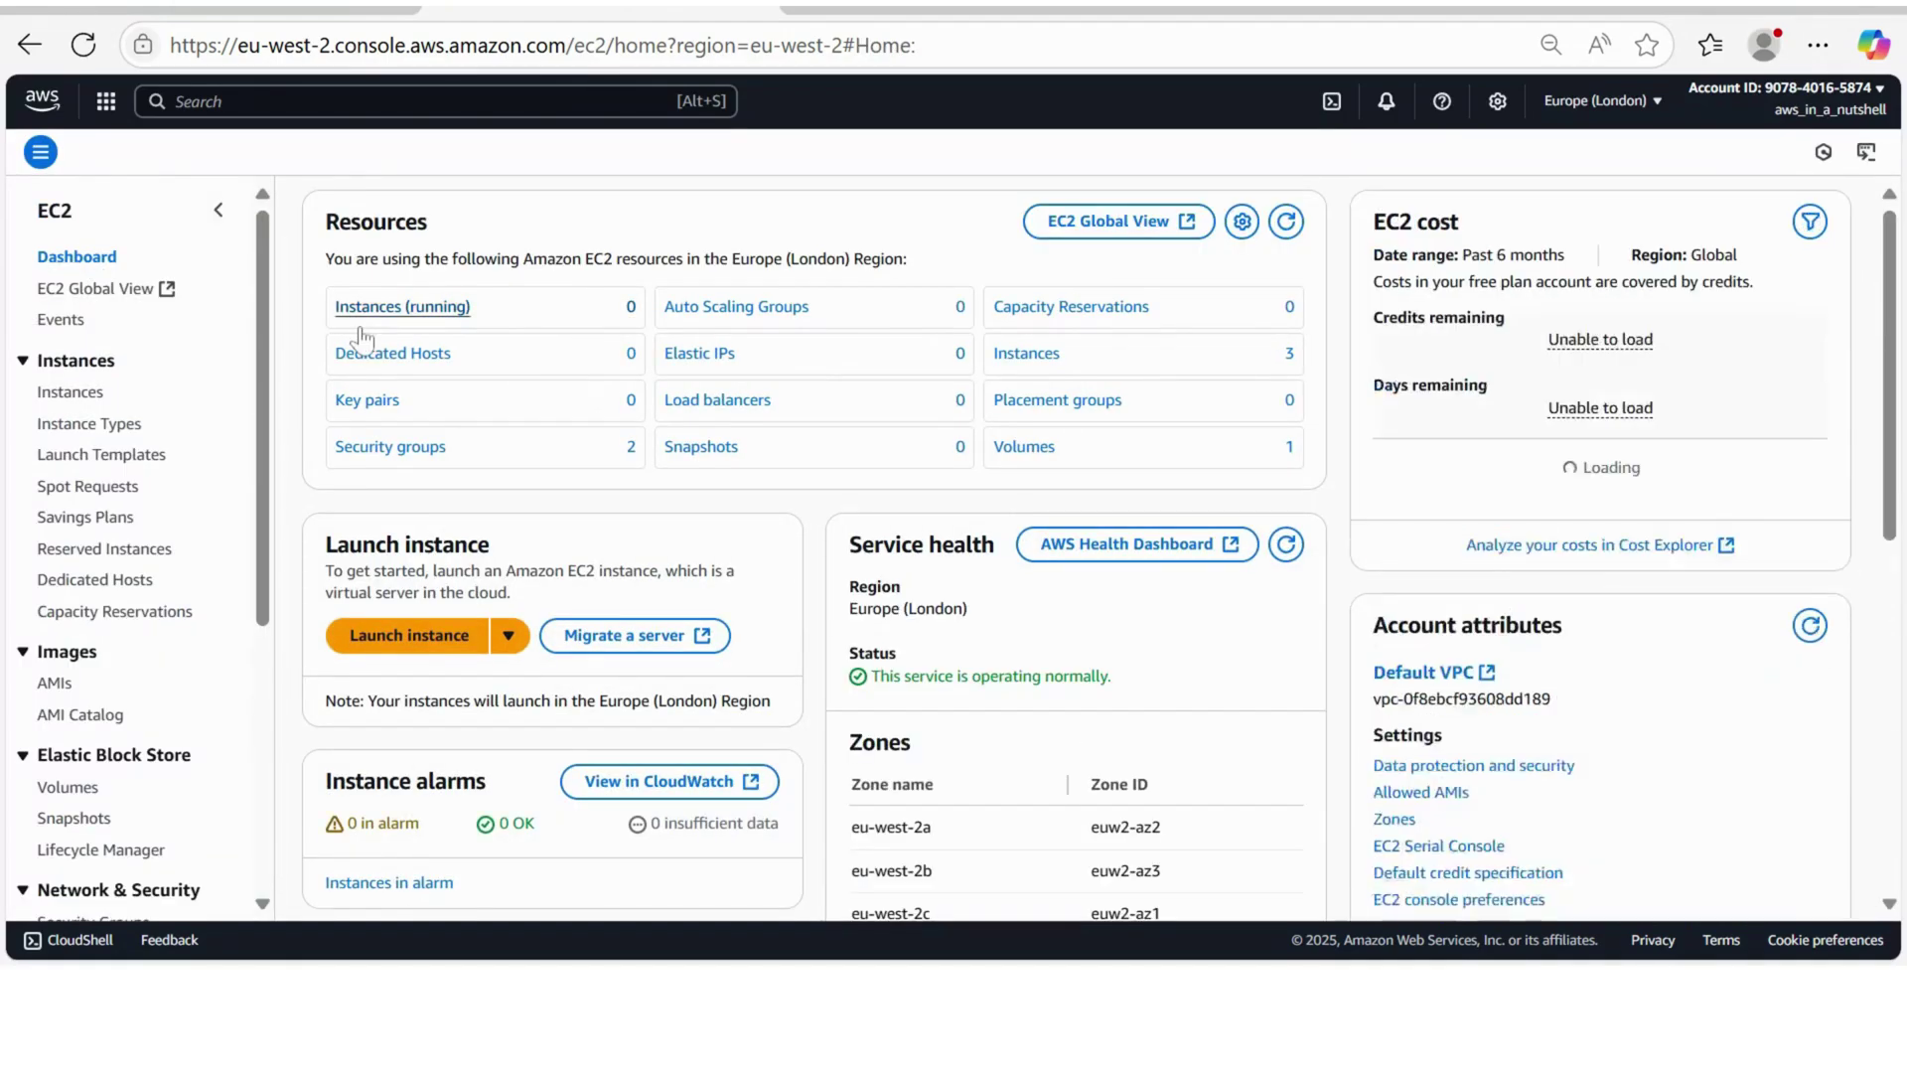
{"action": "left_click", "coordinate": [408, 314]}
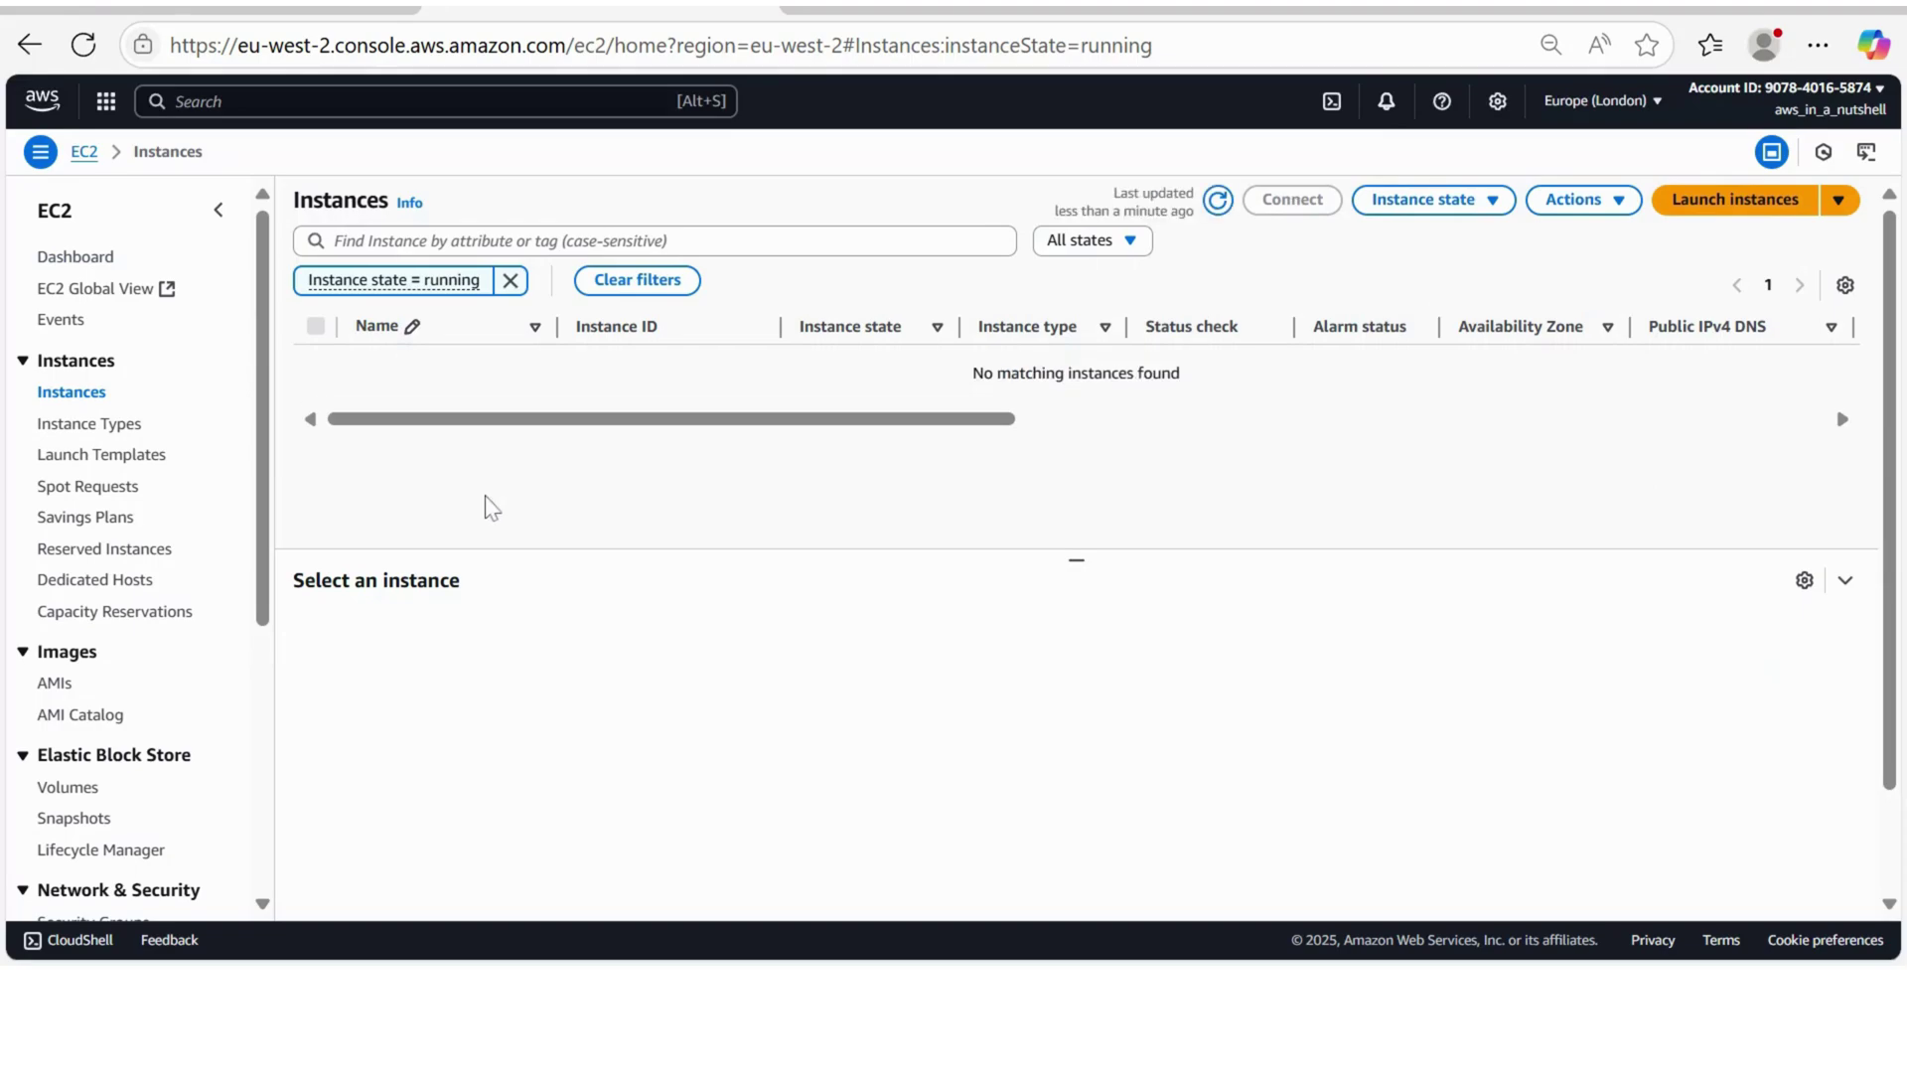
- Refresh the running instances list, reopening it from the EC2 dashboard, to check on the launched instance
{"action": "left_click", "coordinate": [1217, 201]}
{"action": "left_click", "coordinate": [90, 260]}
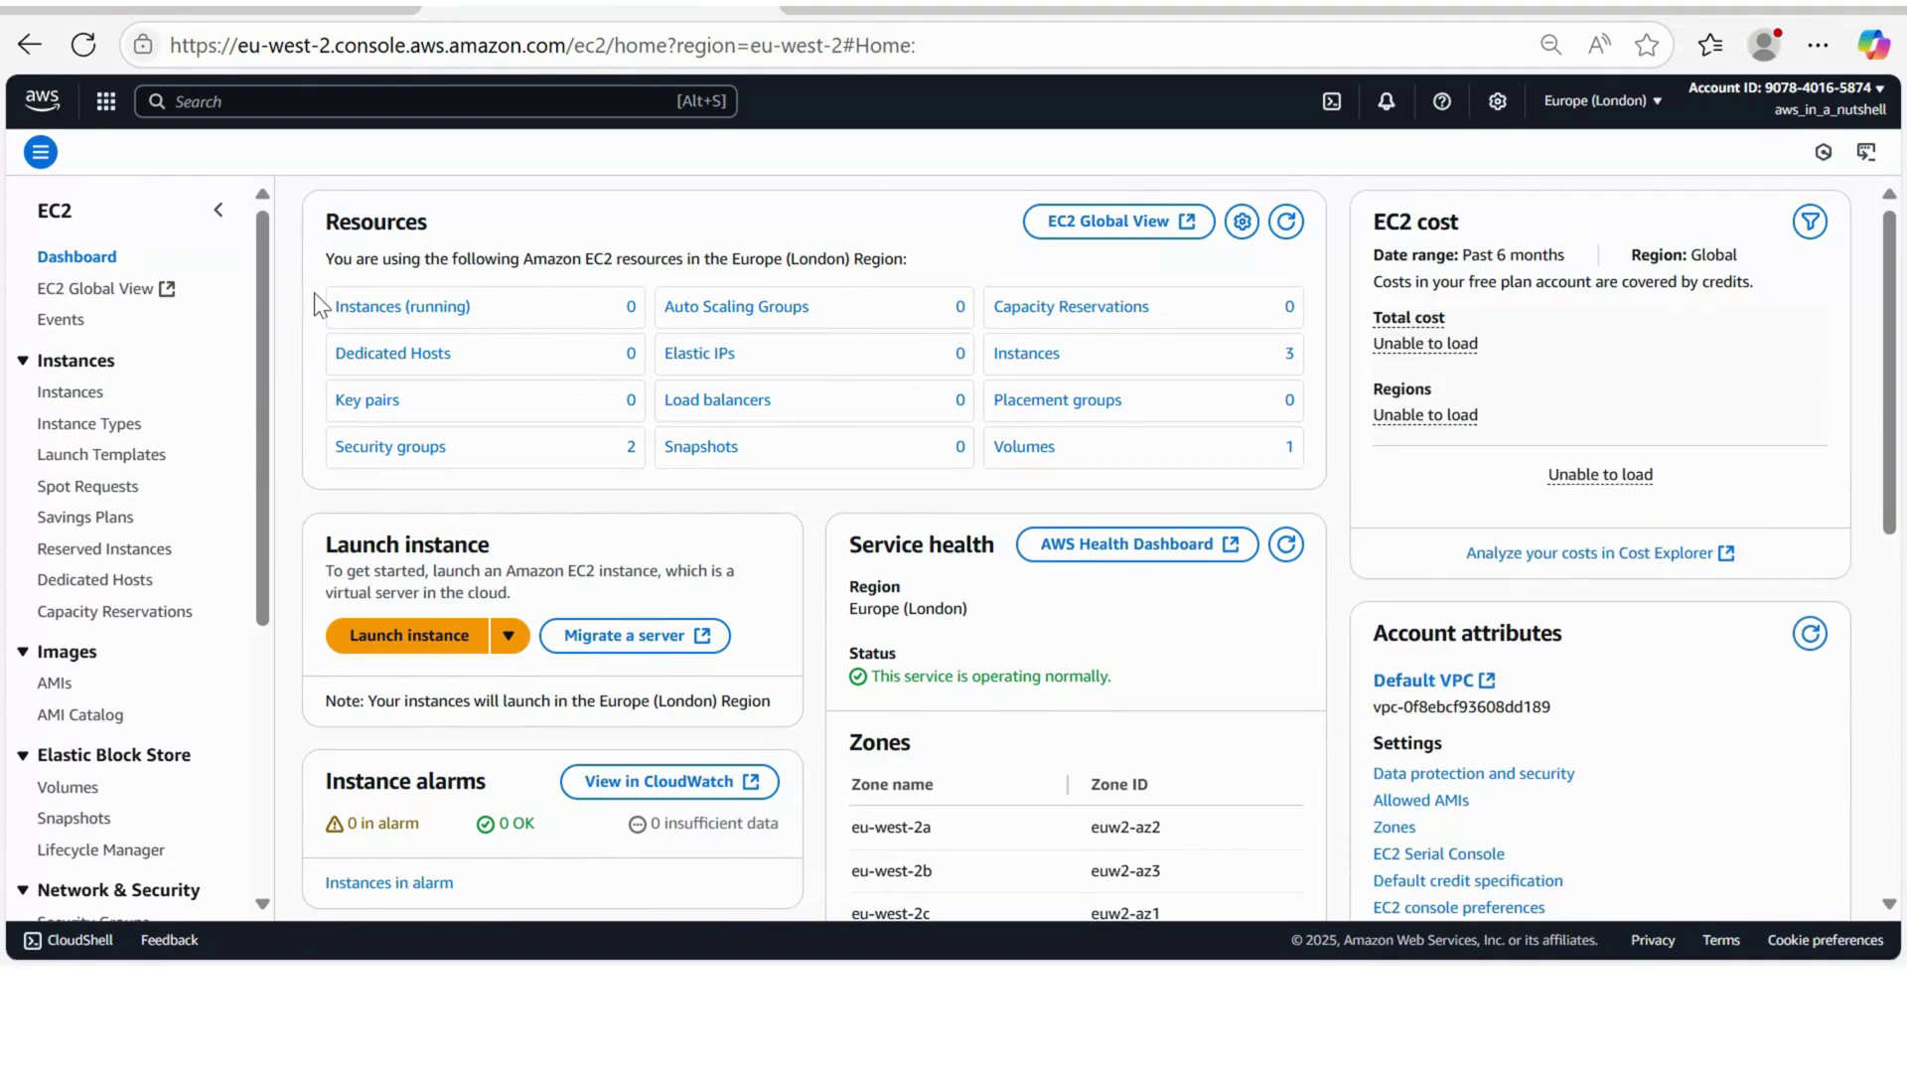
{"action": "left_click", "coordinate": [387, 310]}
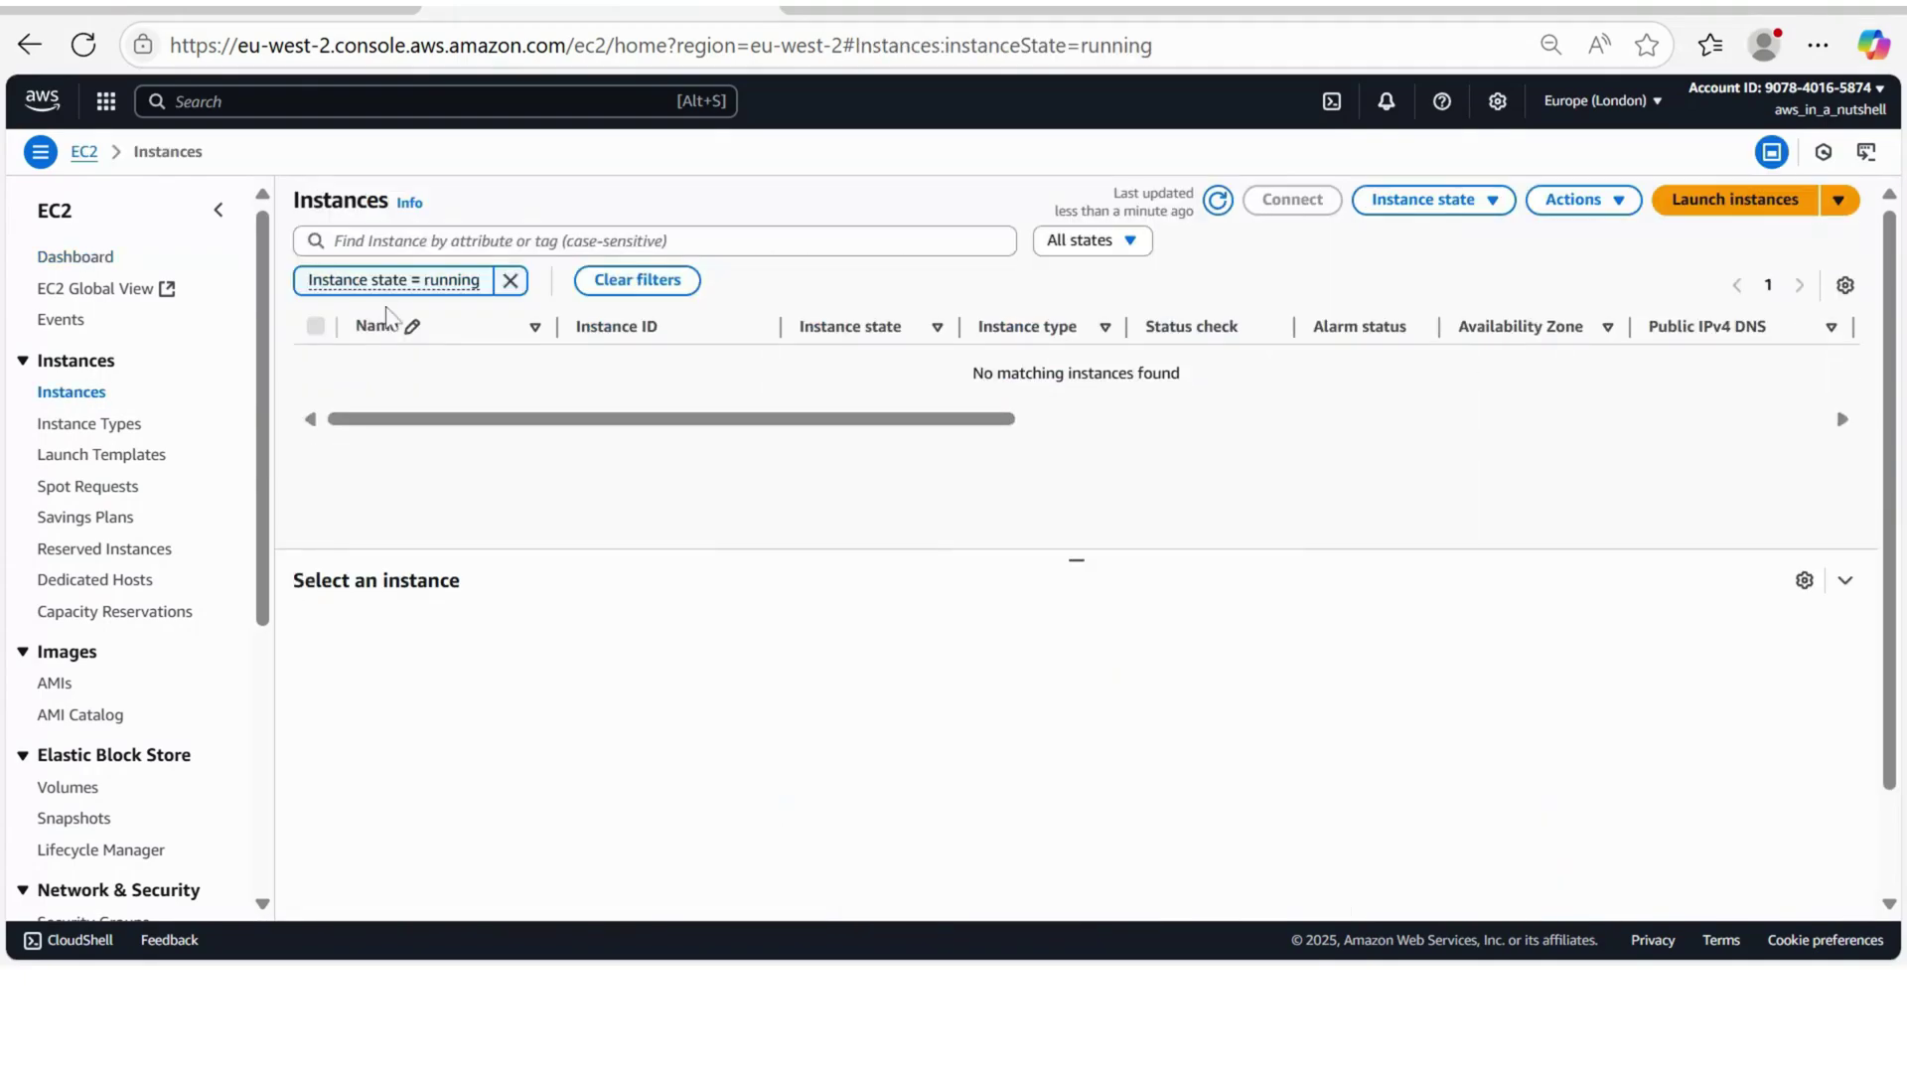
{"action": "left_click", "coordinate": [1213, 209]}
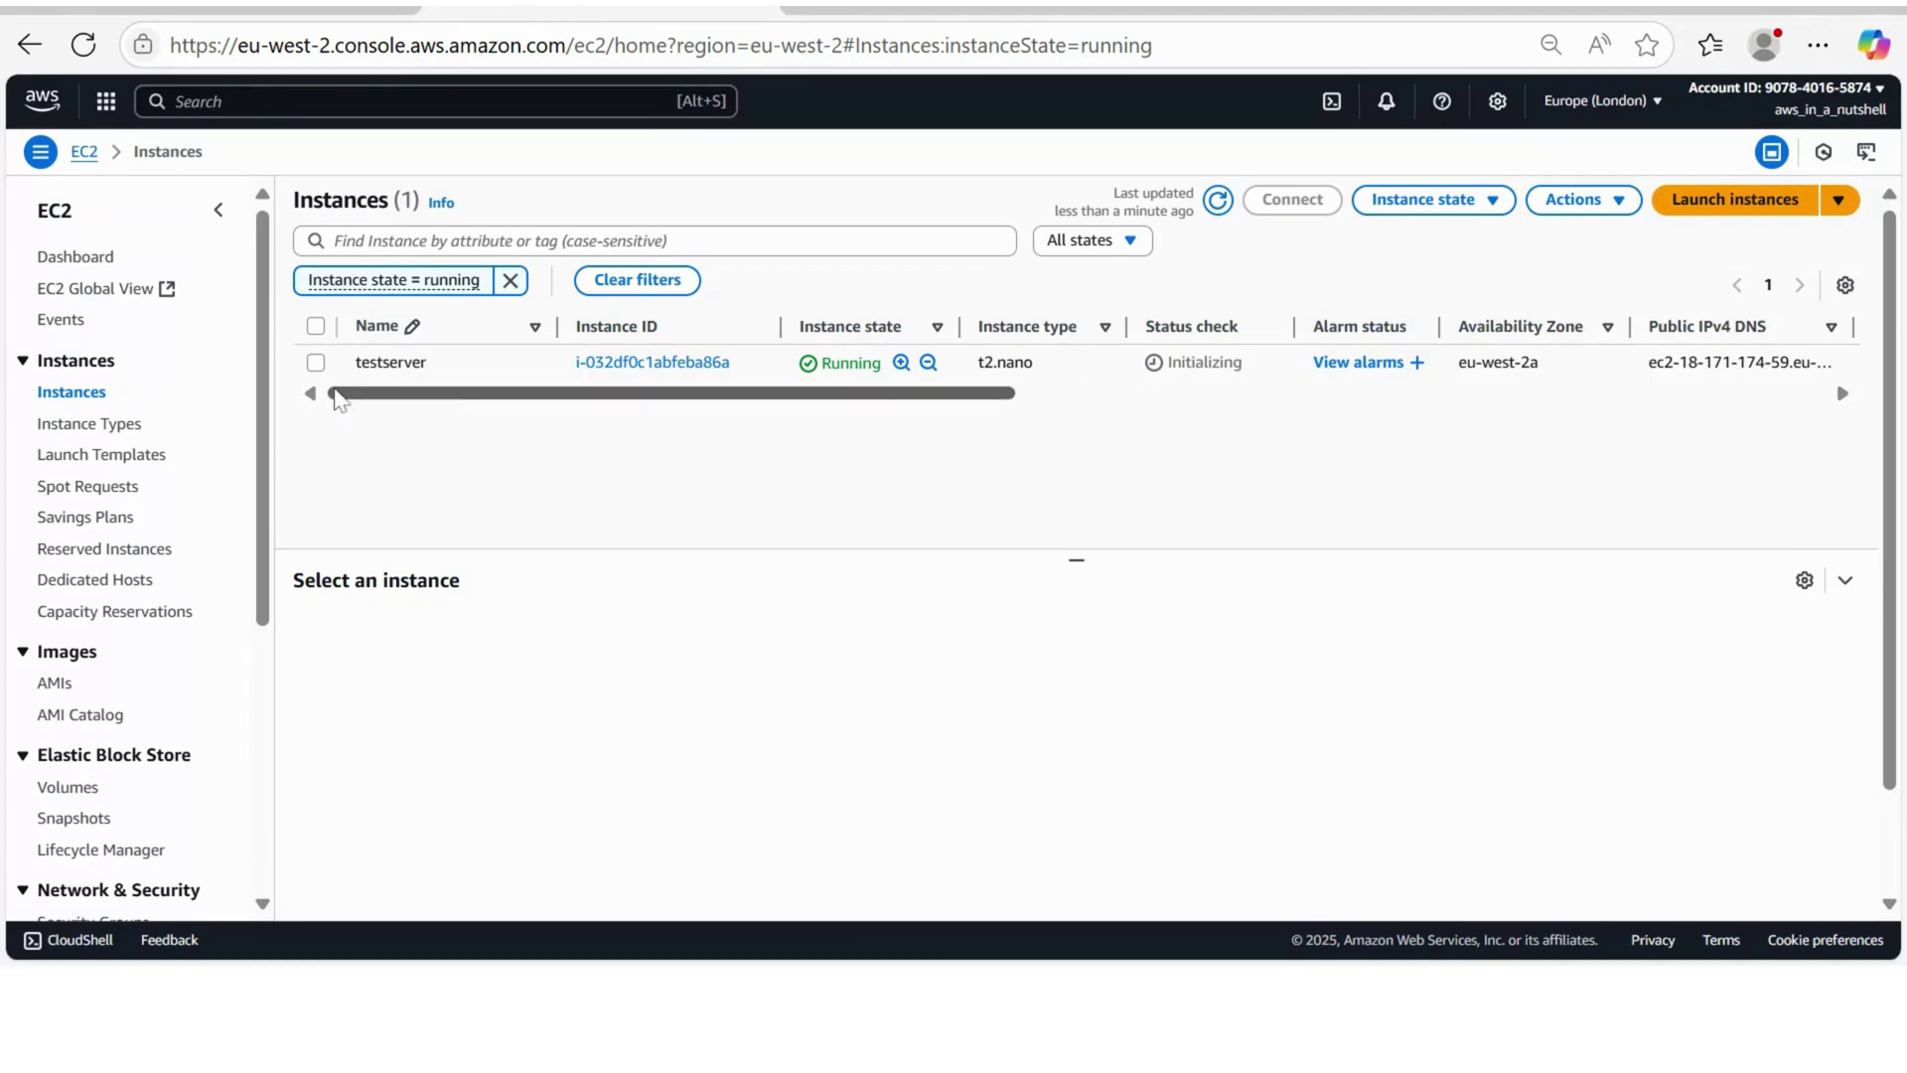
- Select the testserver instance, review its details and copy its public IPv4 address
{"action": "left_click", "coordinate": [316, 365]}
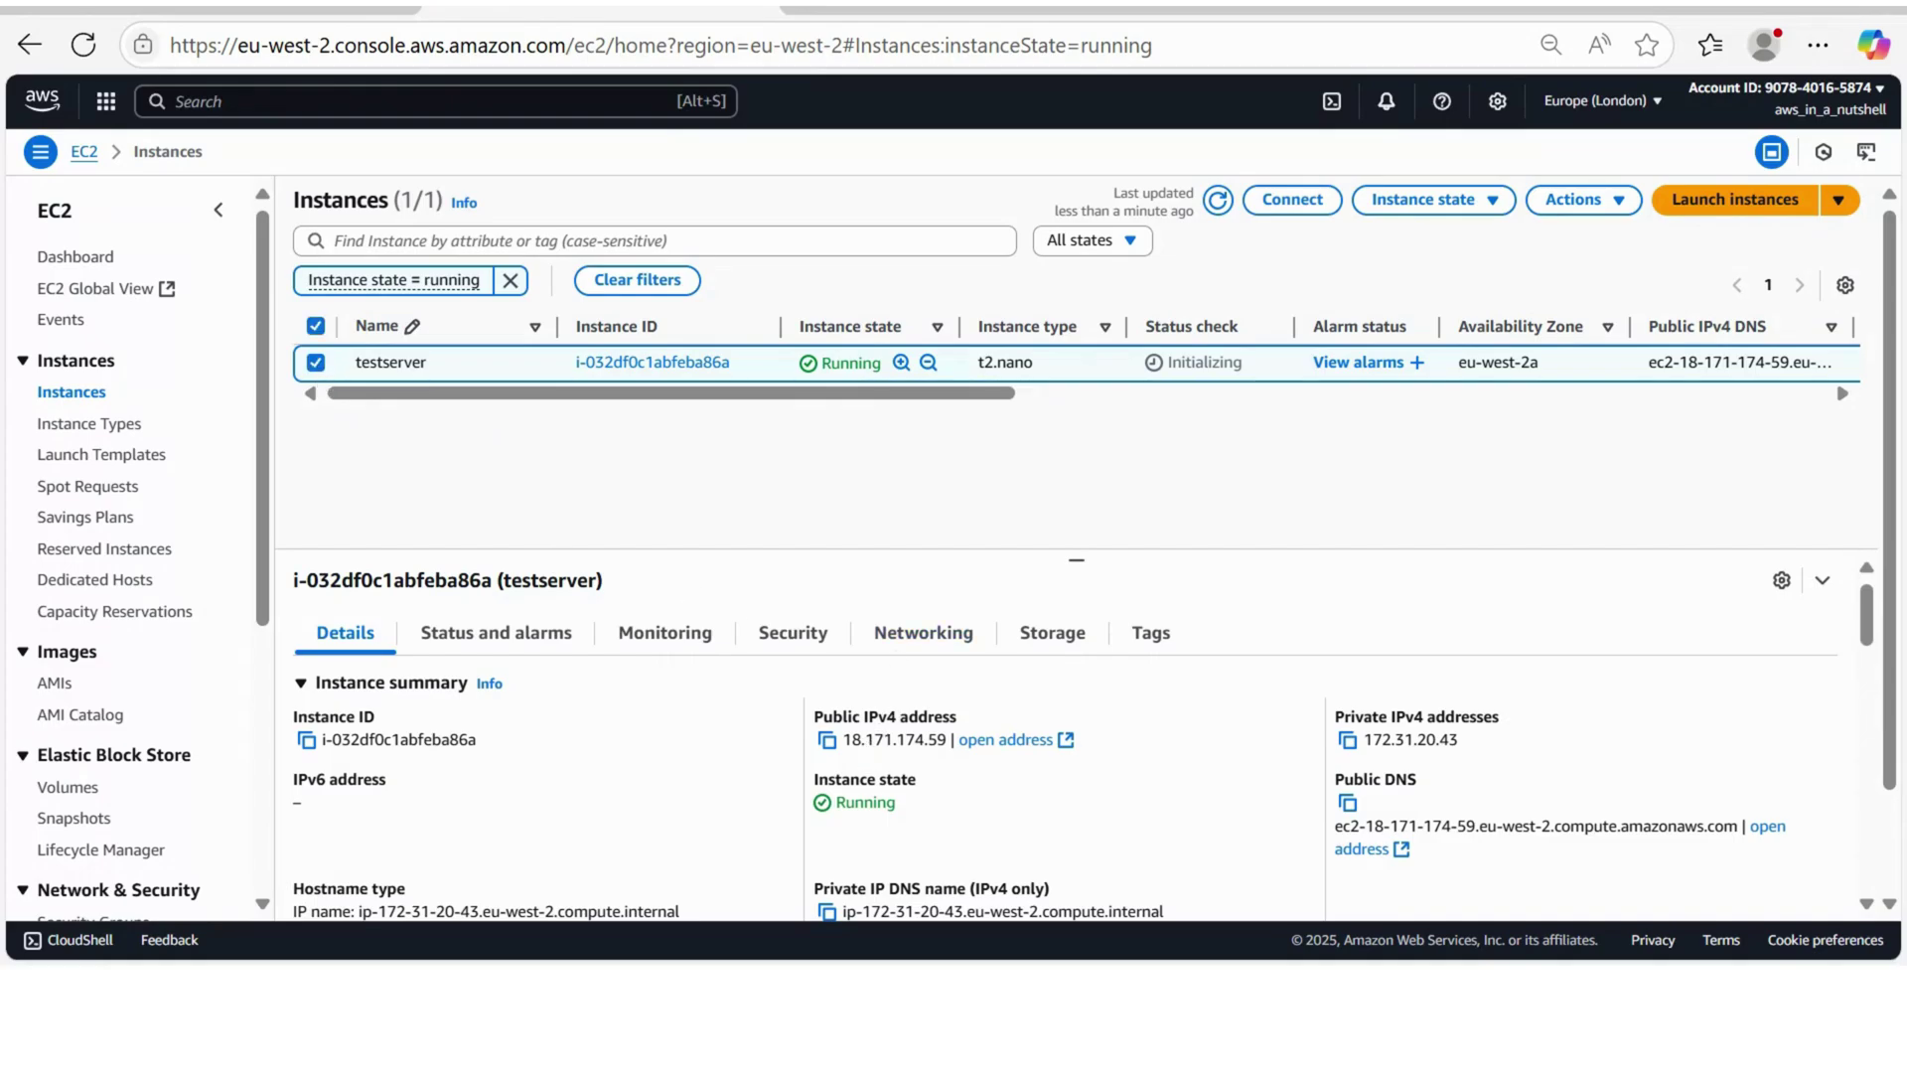
{"action": "scroll", "coordinate": [866, 745], "scroll_direction": "down", "scroll_amount": 2}
{"action": "scroll", "coordinate": [866, 735], "scroll_direction": "up", "scroll_amount": 2}
{"action": "left_click", "coordinate": [828, 743]}
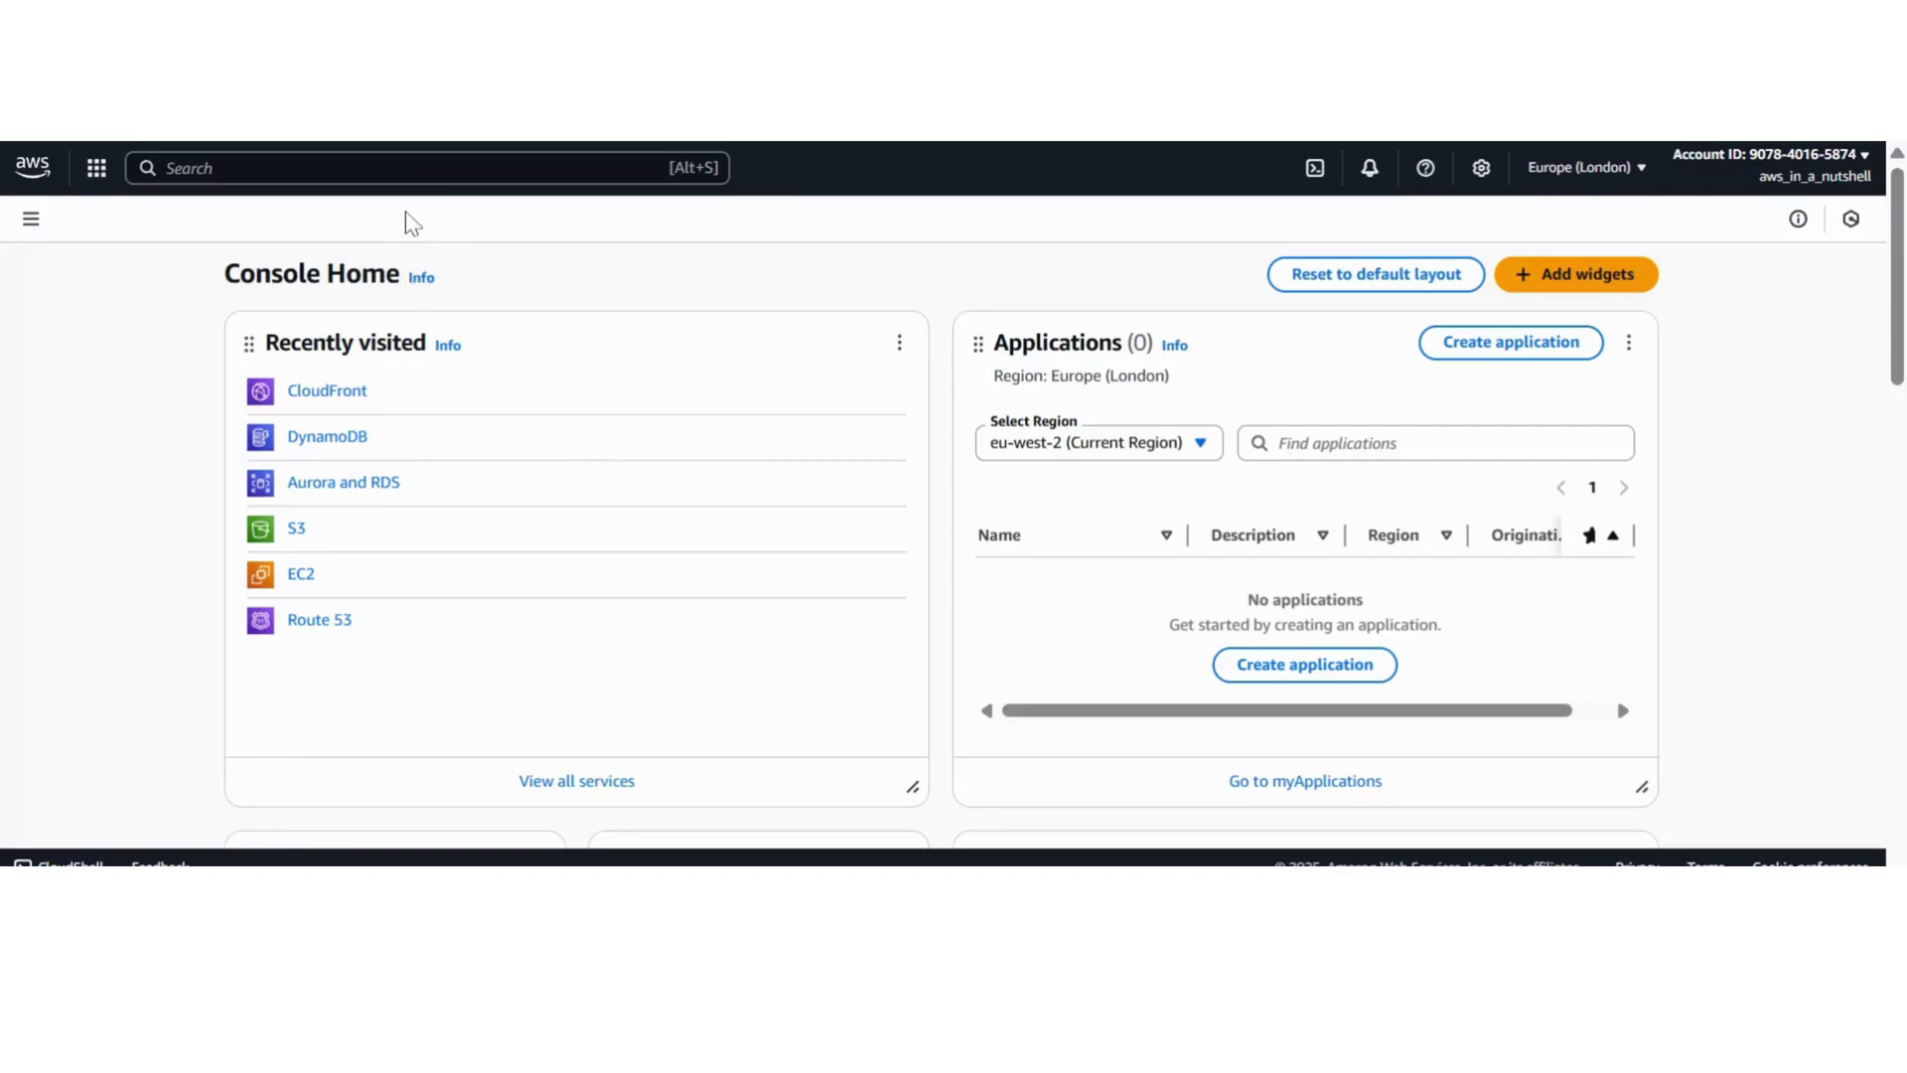
- Search the AWS services for "route", open Route 53 and go to its registered domains
{"action": "left_click", "coordinate": [402, 168]}
{"action": "type", "text": "route"}
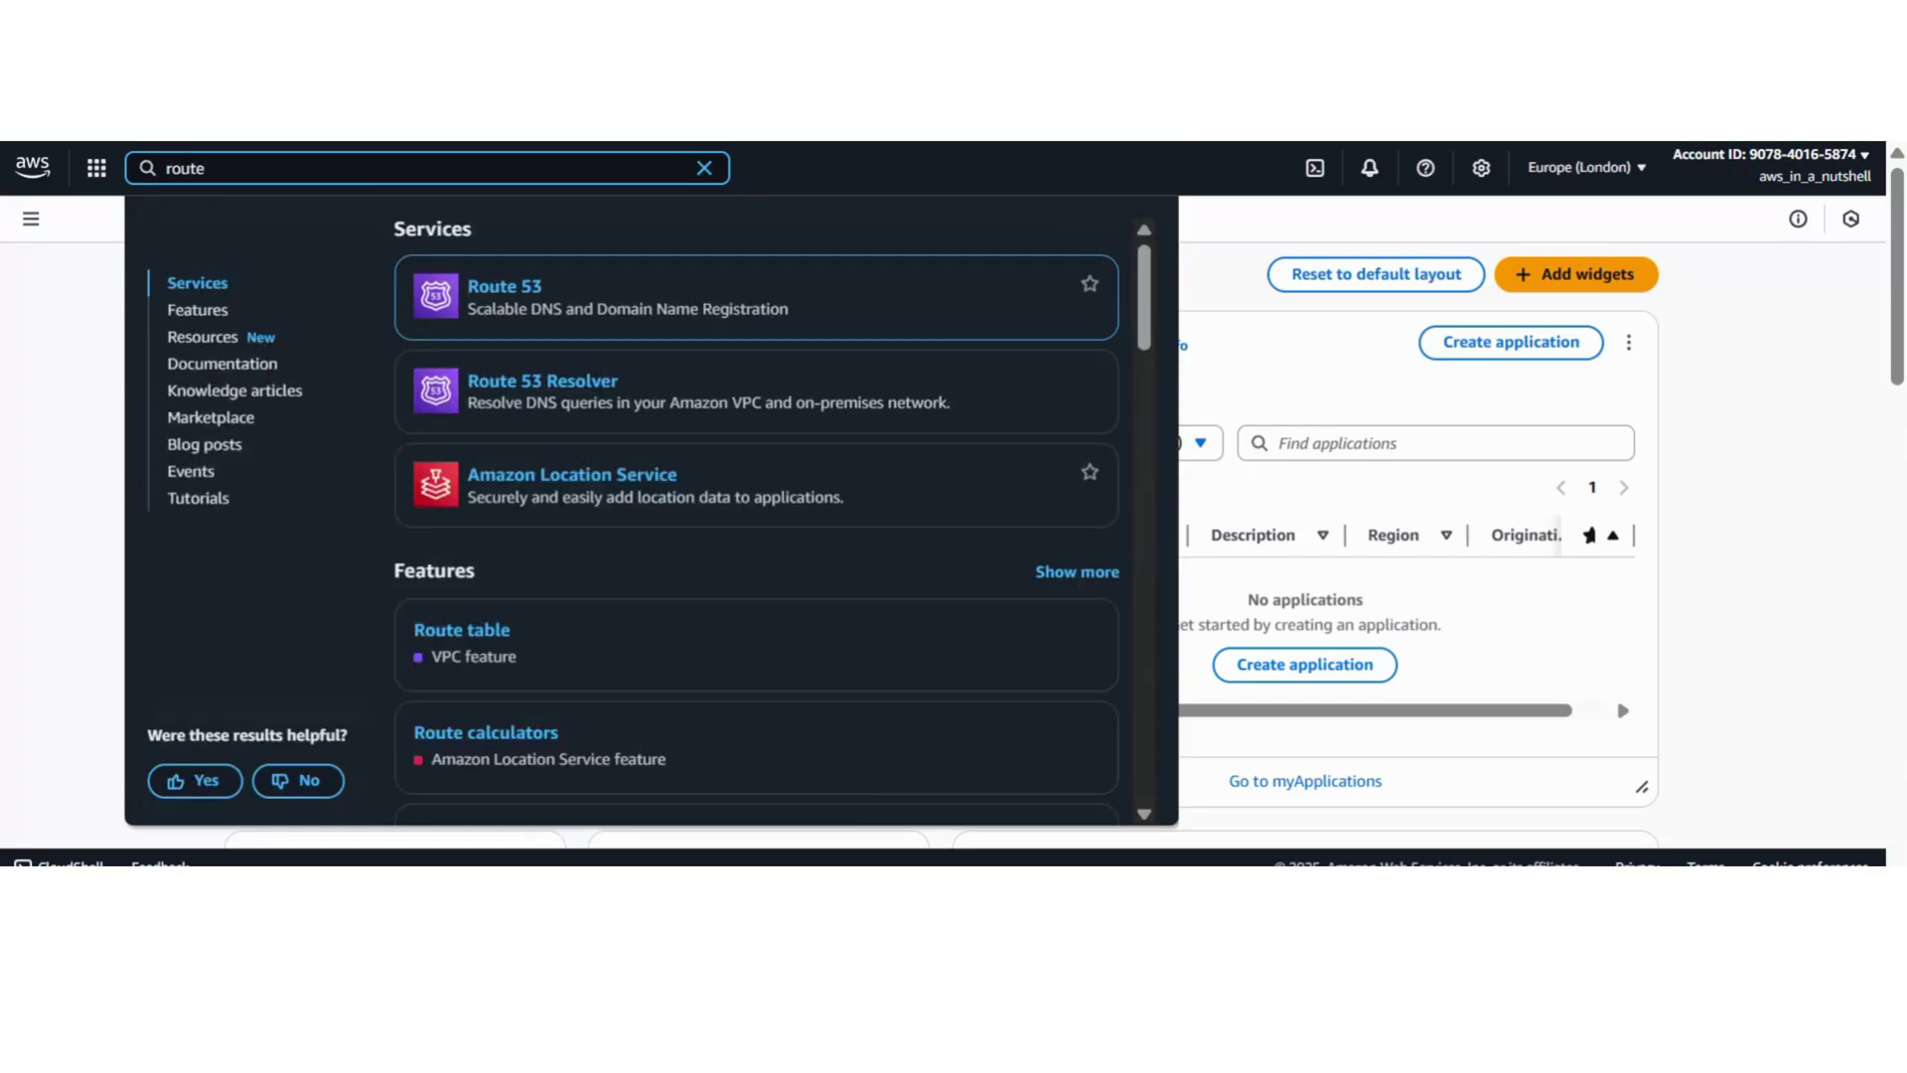
{"action": "left_click", "coordinate": [518, 288]}
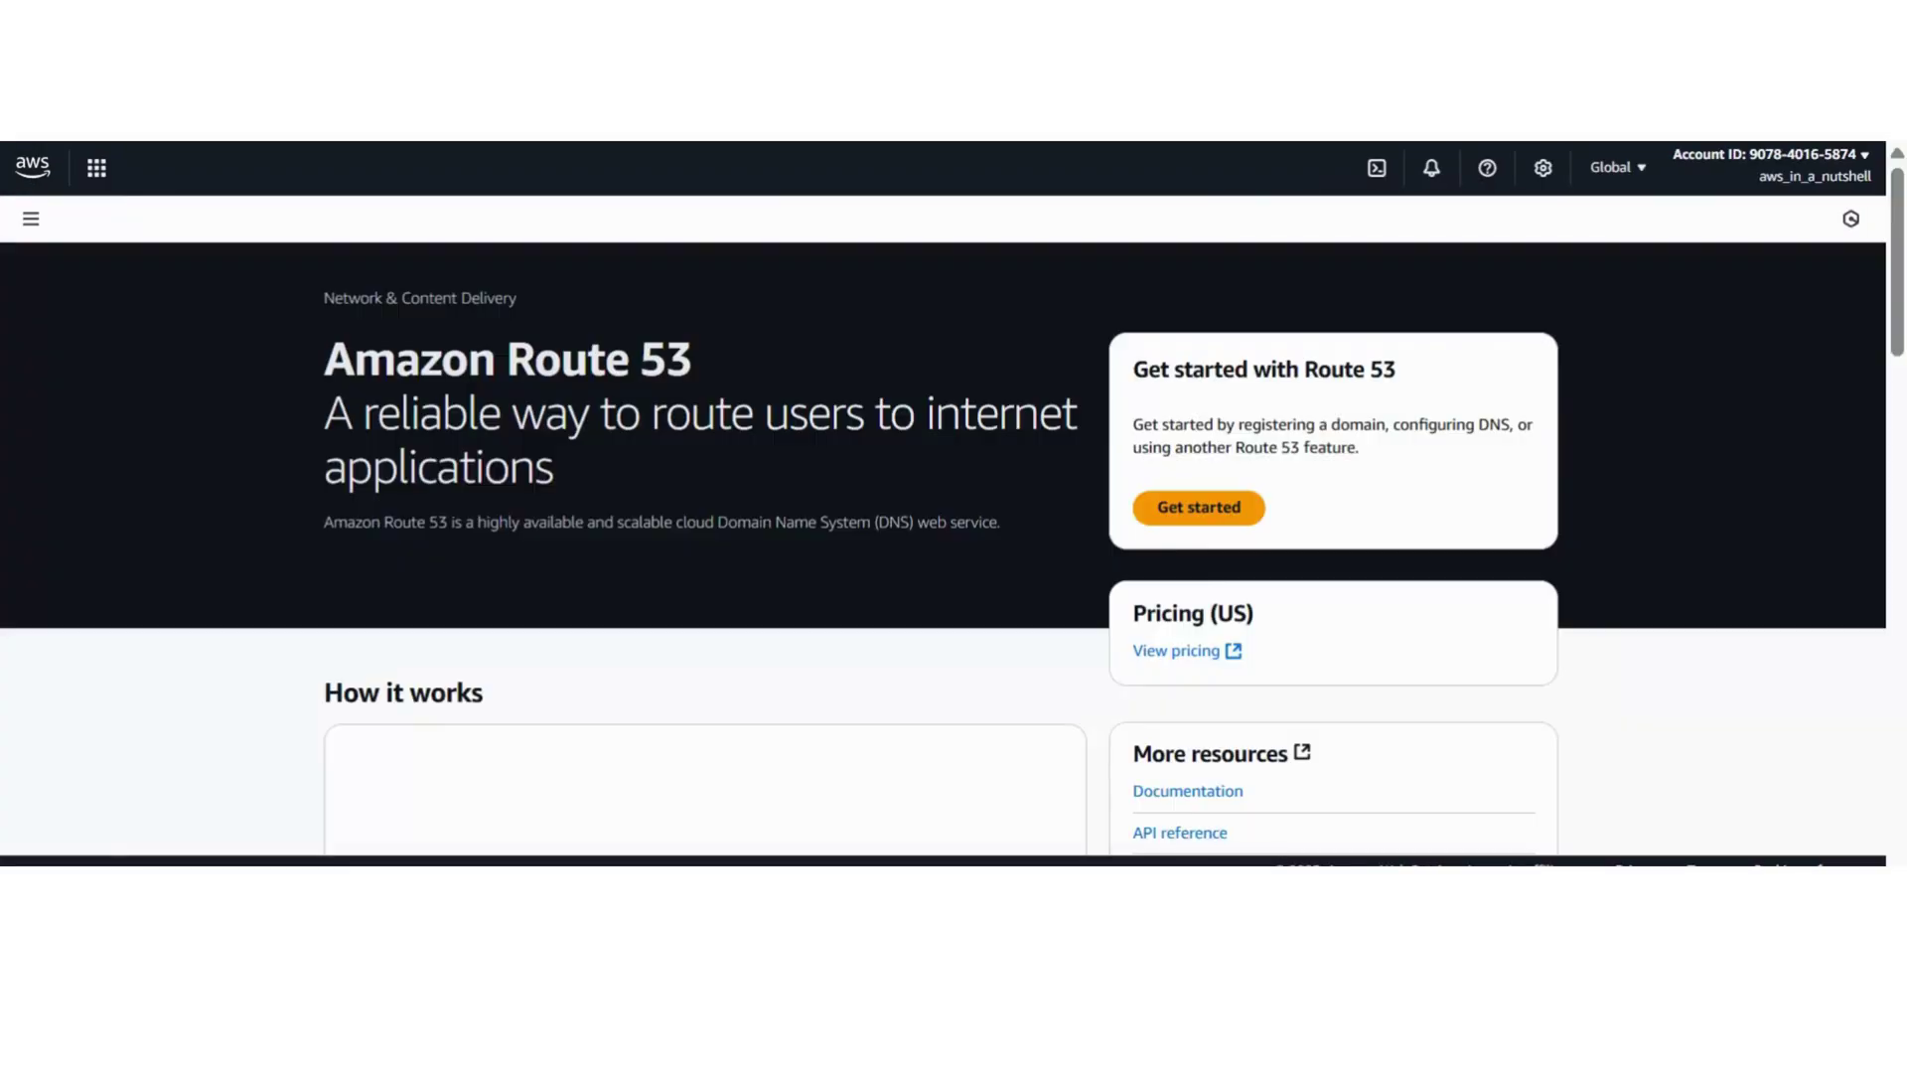
{"action": "left_click", "coordinate": [31, 220]}
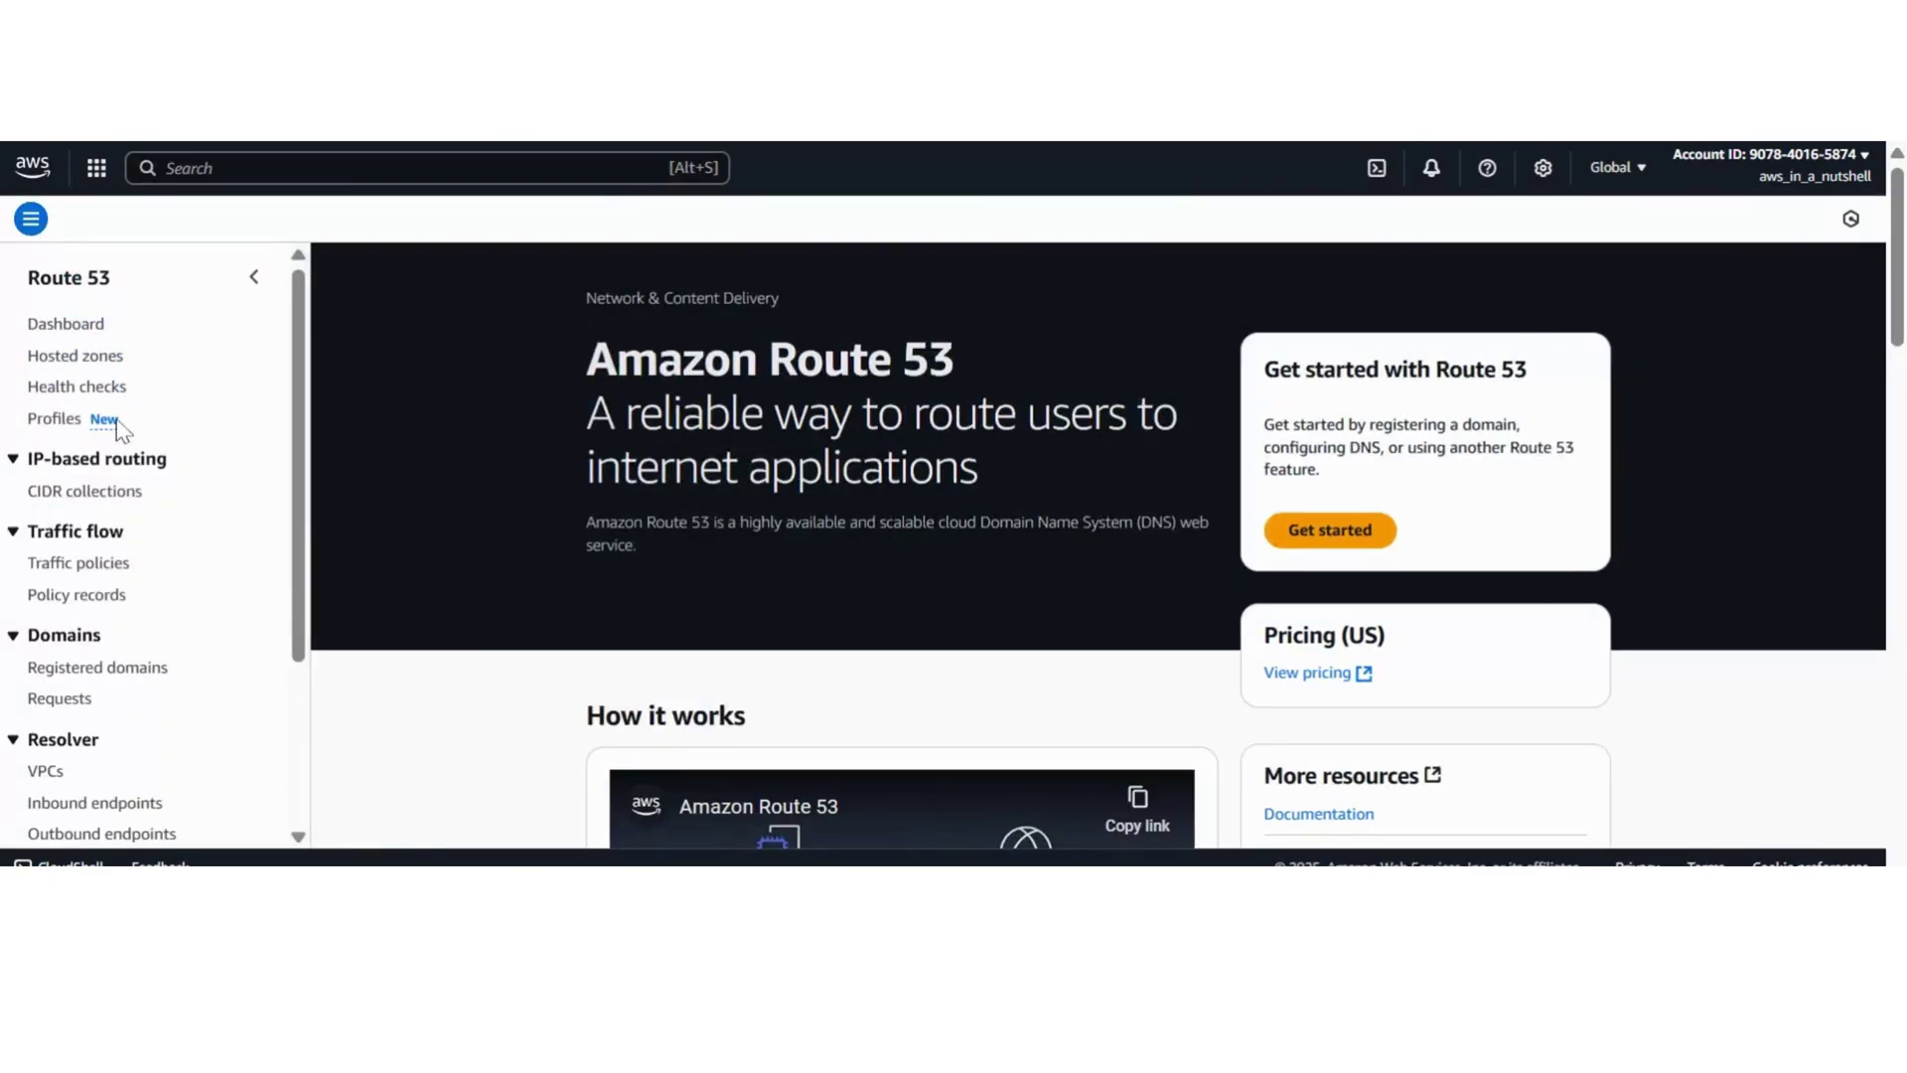
{"action": "left_click", "coordinate": [111, 678]}
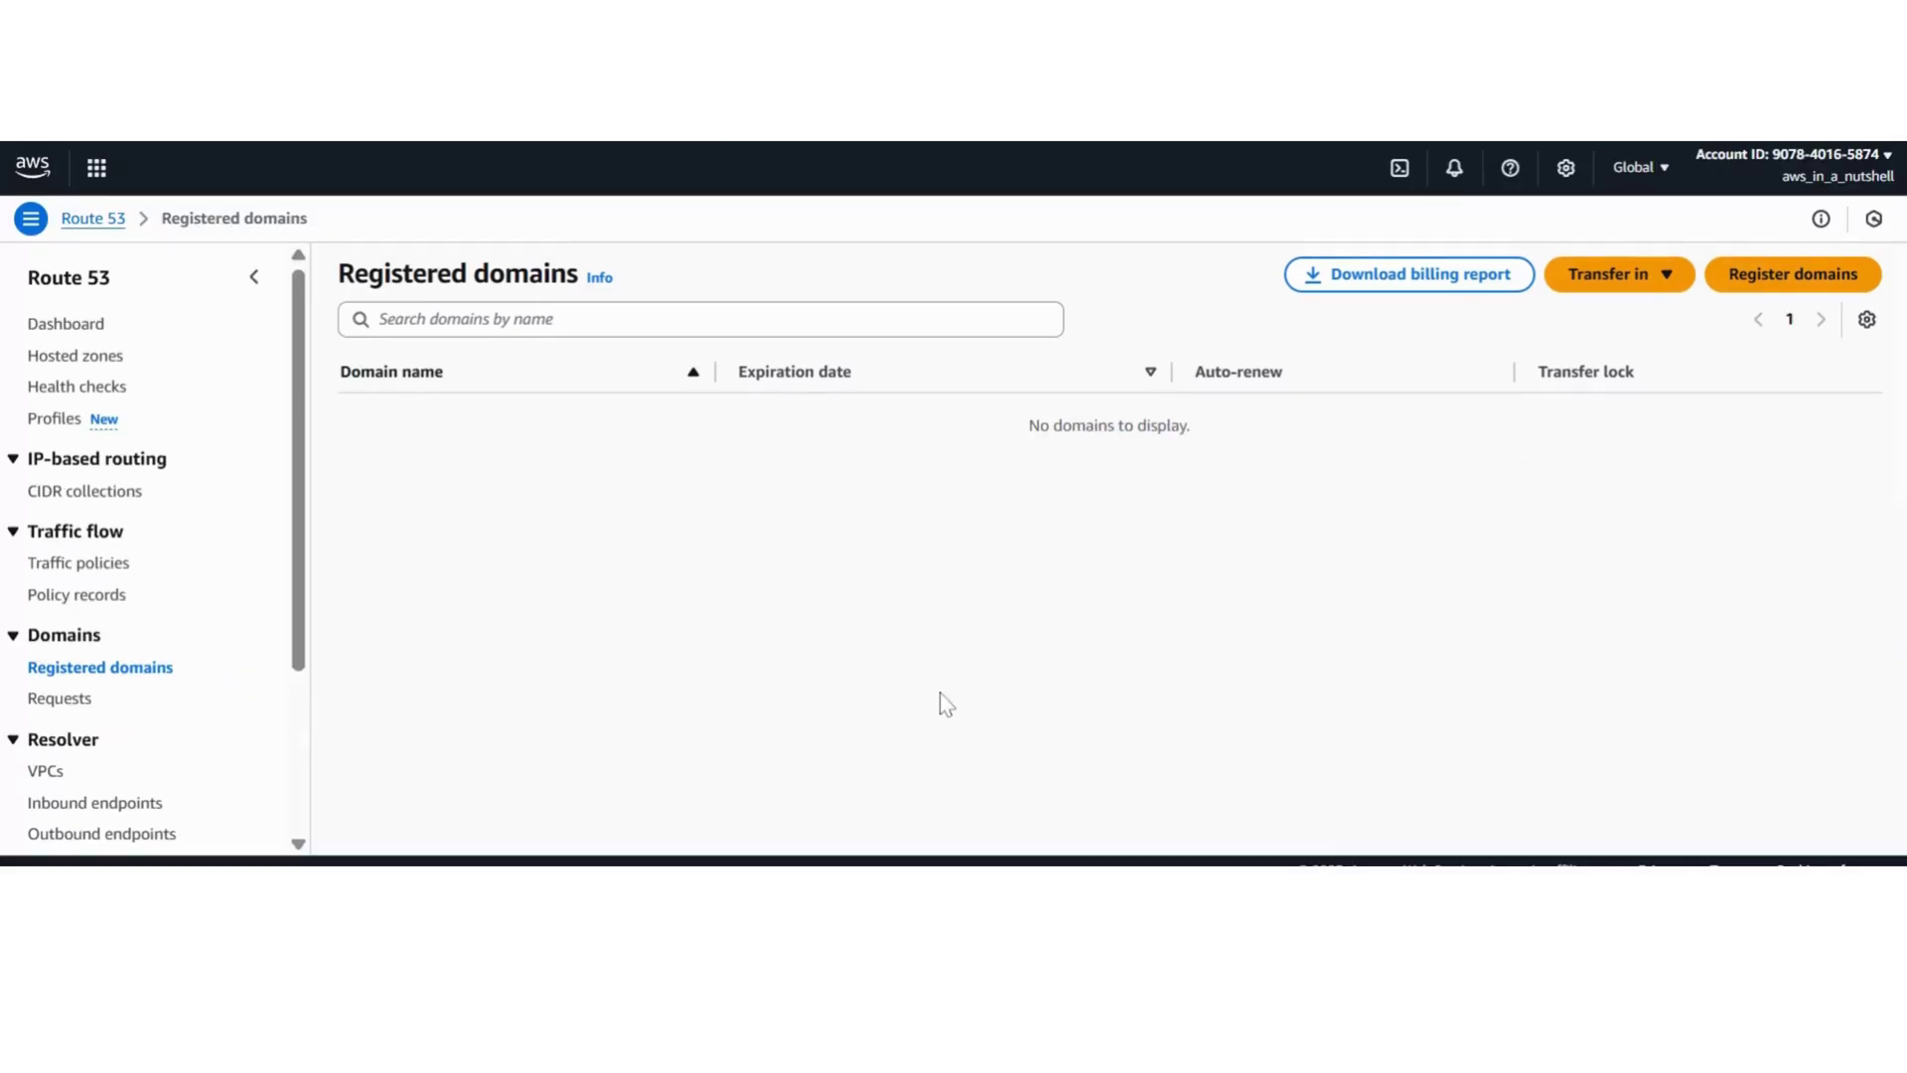
- Start a domain registration and check the availability of awsinanutshell.com
{"action": "left_click", "coordinate": [1745, 288]}
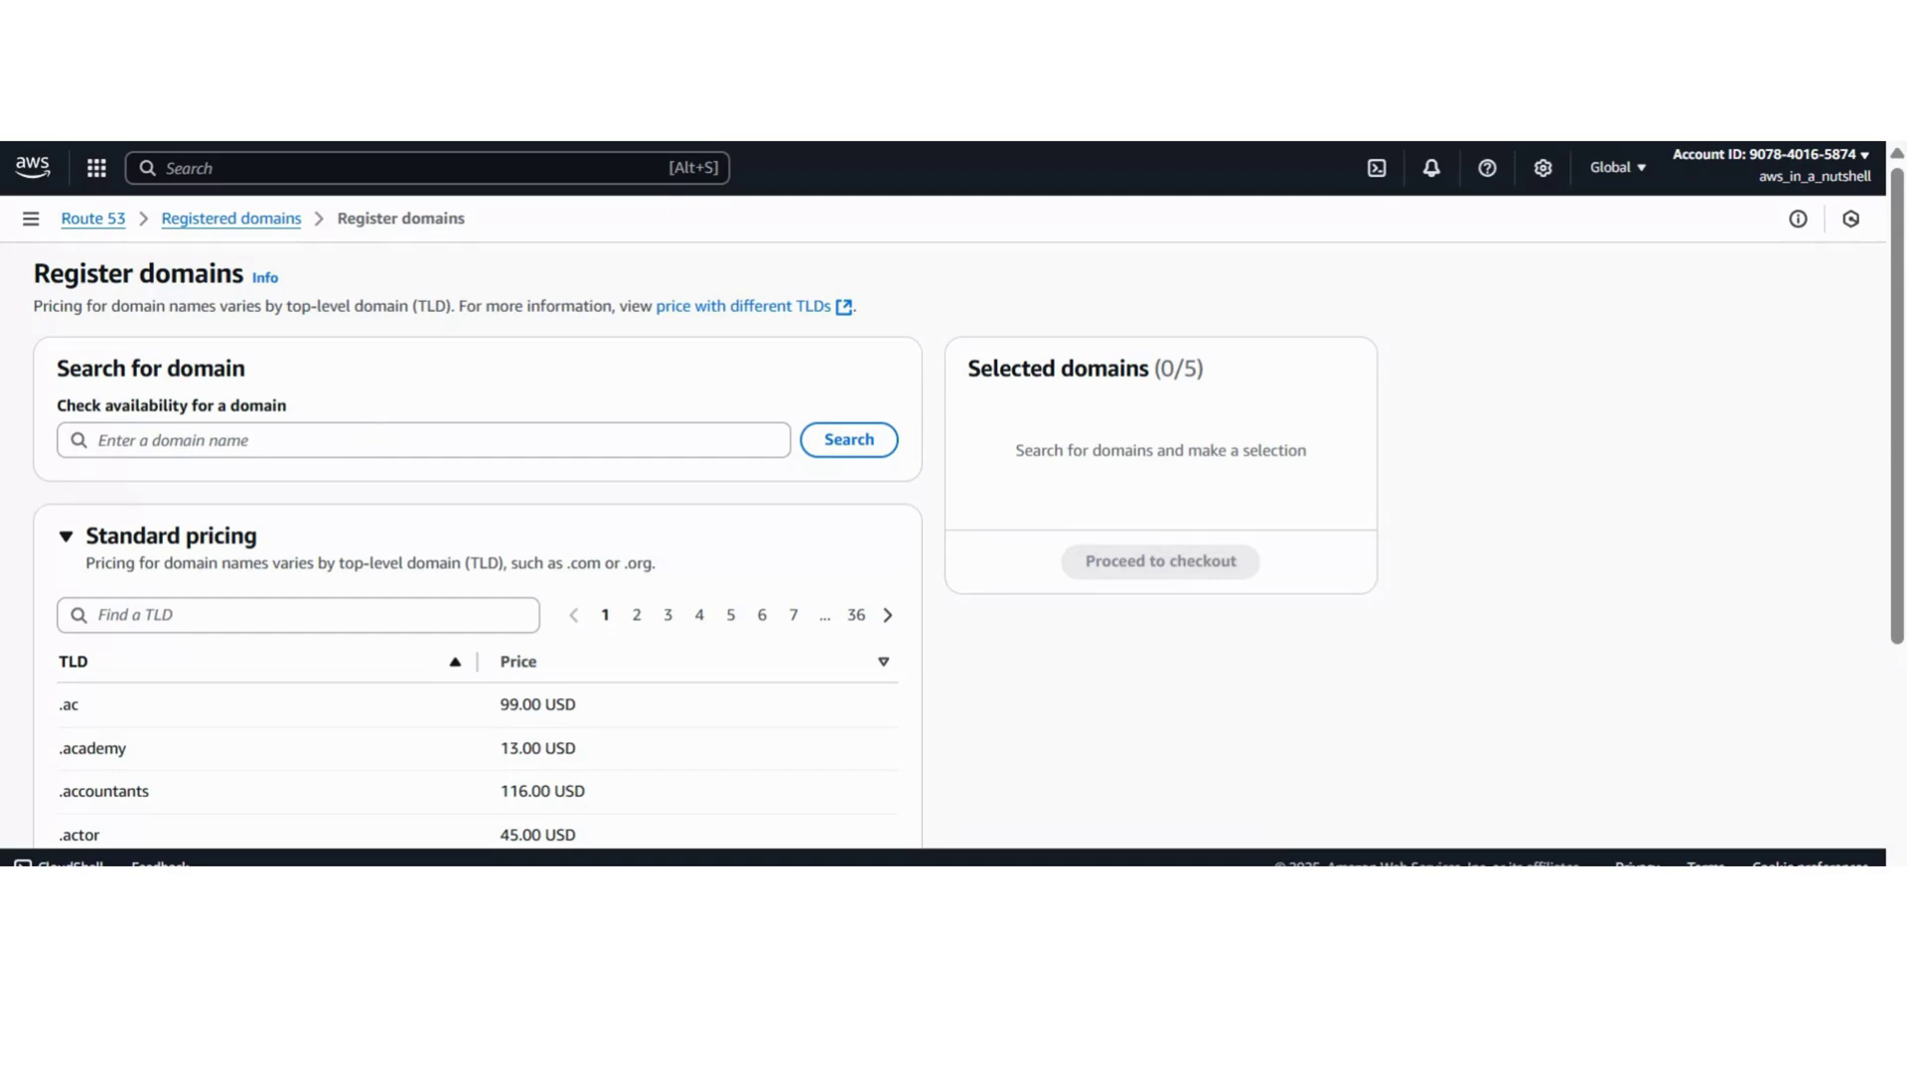
{"action": "left_click", "coordinate": [397, 440]}
{"action": "type", "text": "awsinanutshell.com"}
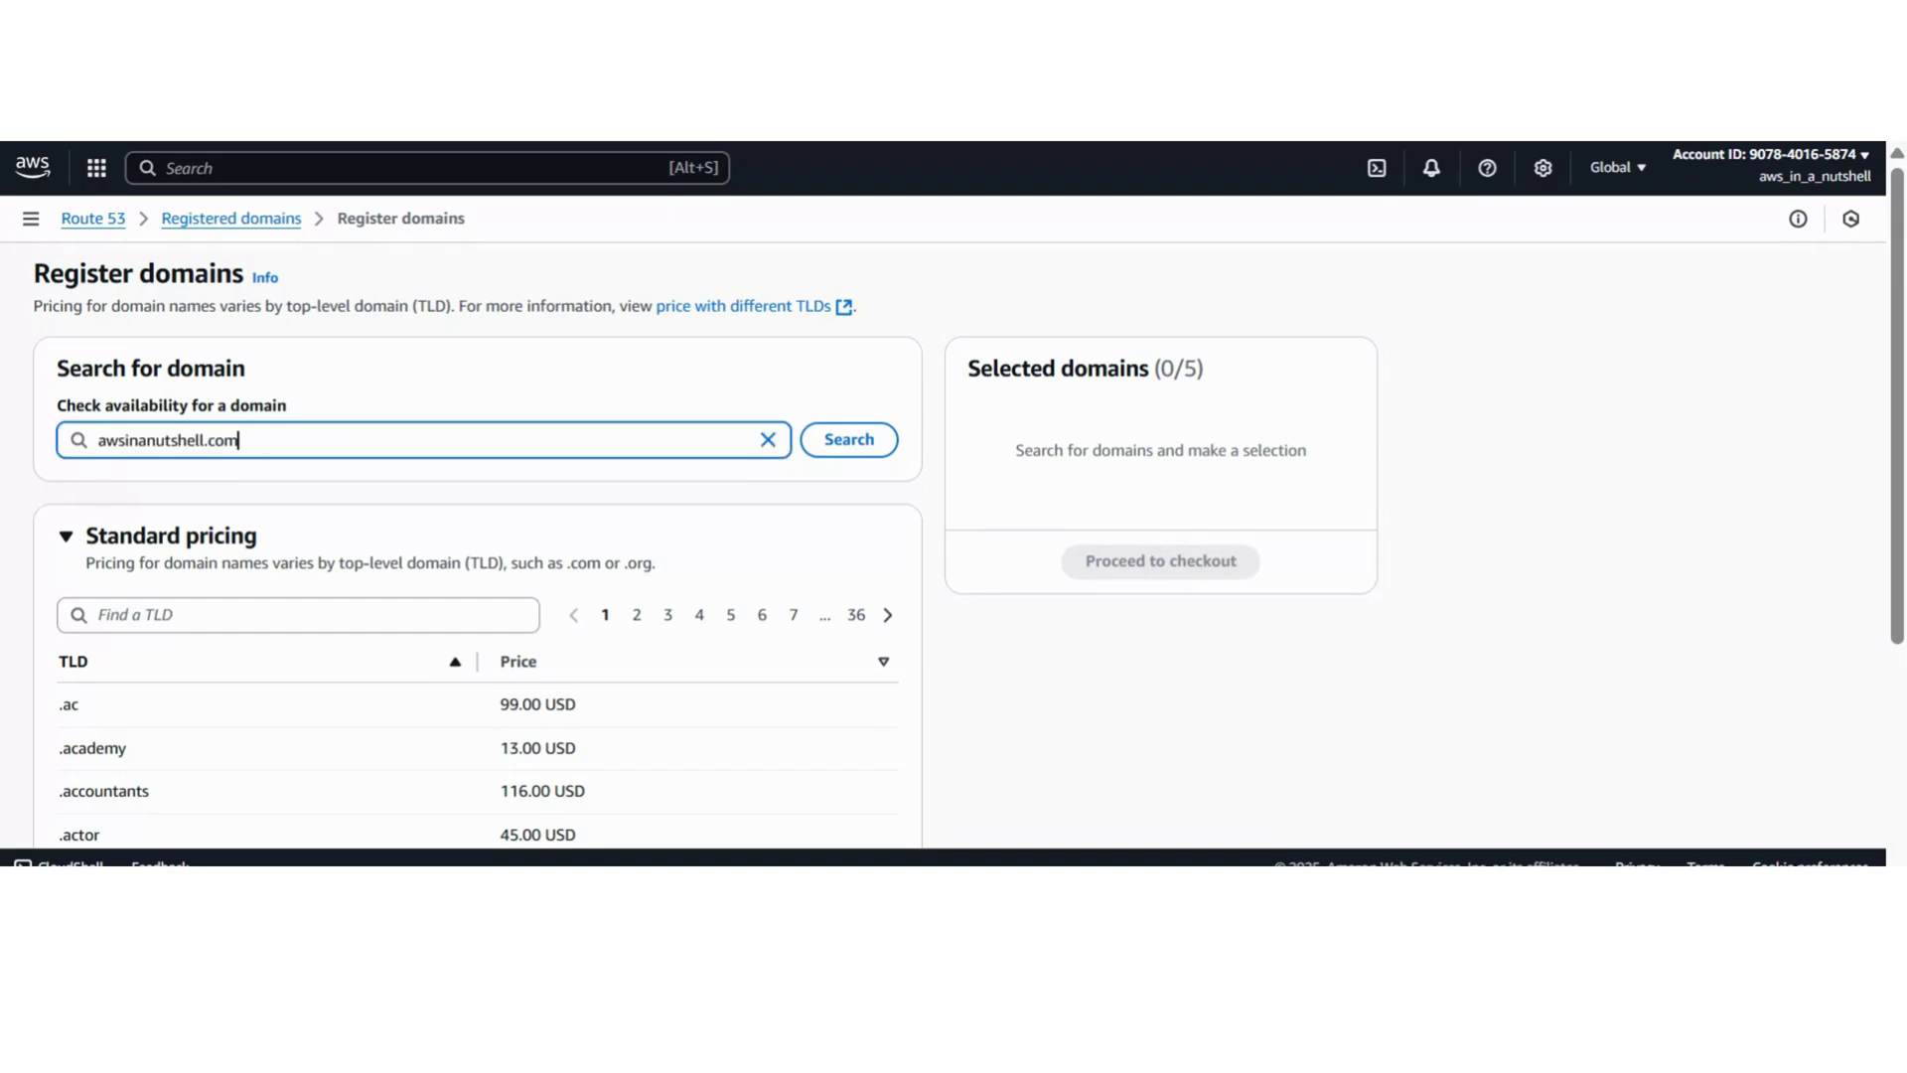
{"action": "left_click", "coordinate": [844, 447]}
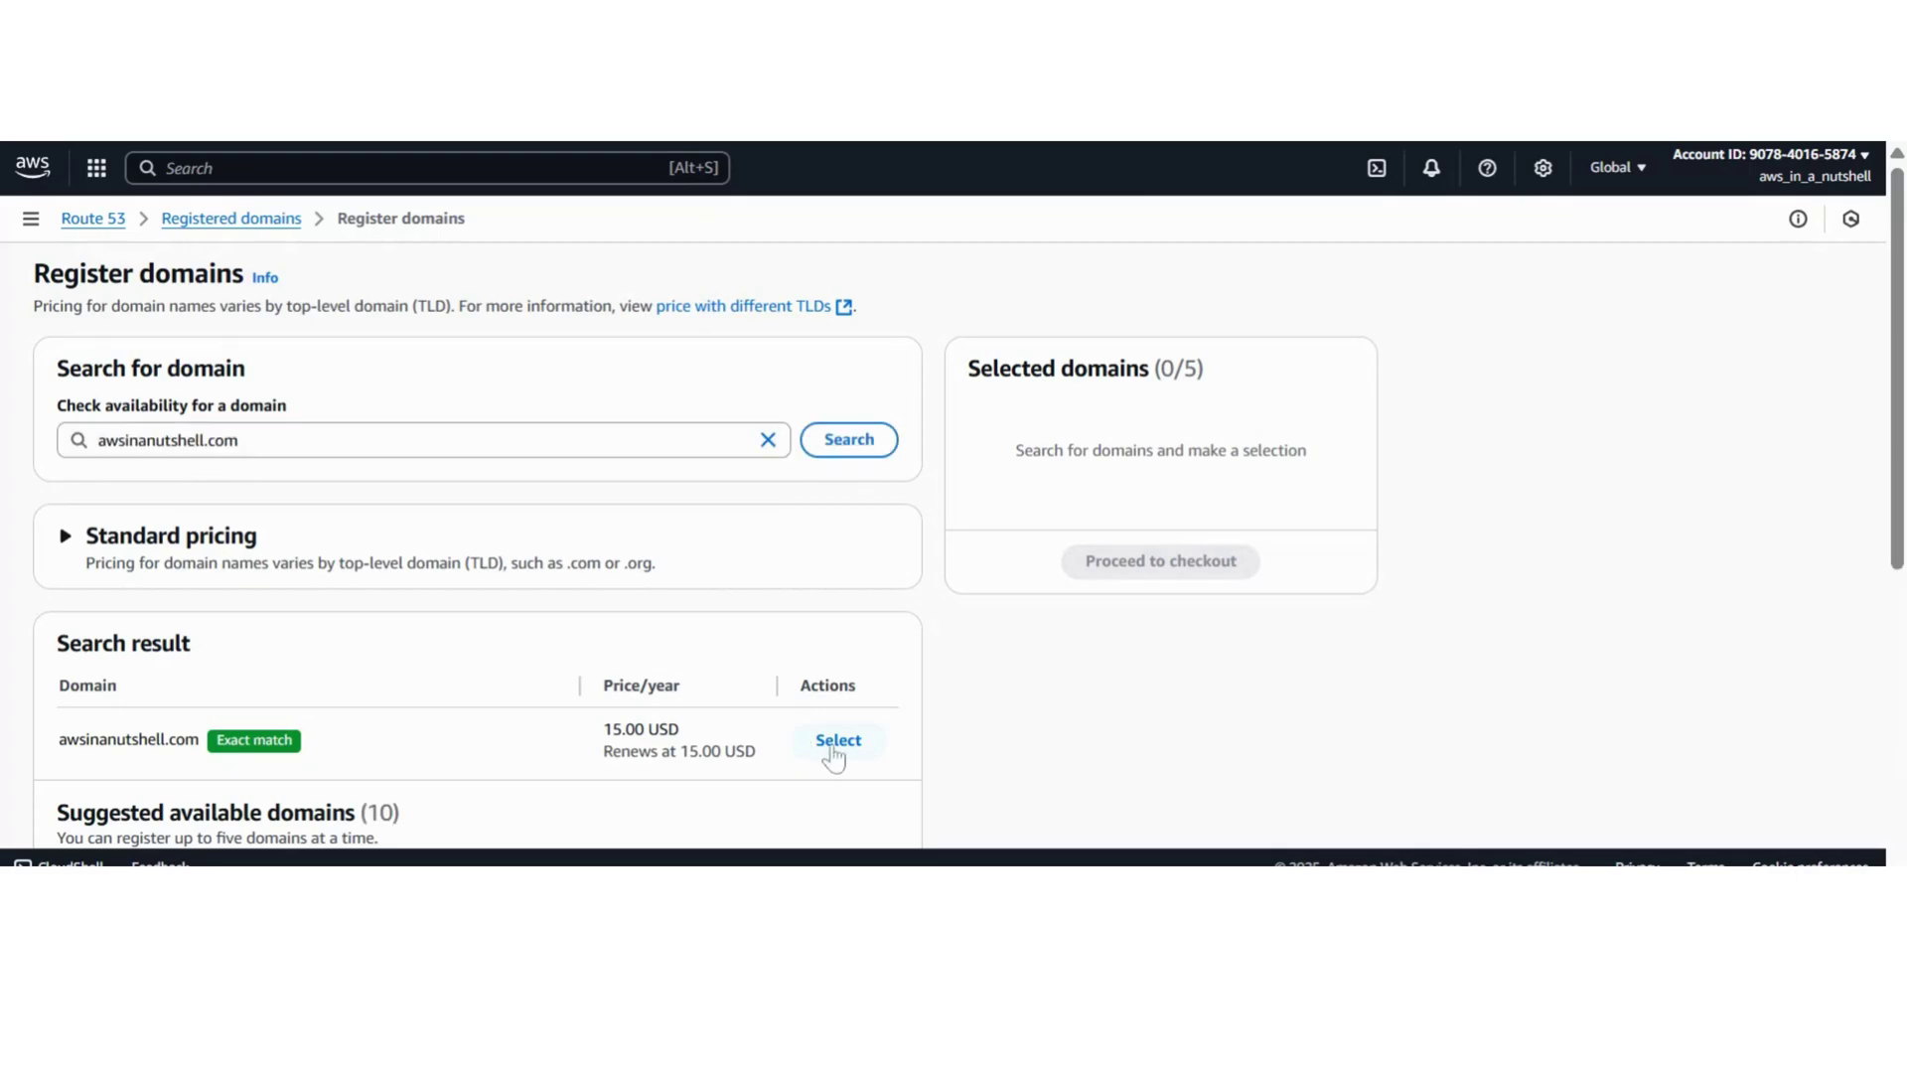
- Select awsinanutshell.com, take it to checkout and continue with auto-renew turned off for the 1-year registration
{"action": "left_click", "coordinate": [839, 740]}
{"action": "scroll", "coordinate": [834, 757], "scroll_direction": "down", "scroll_amount": 4}
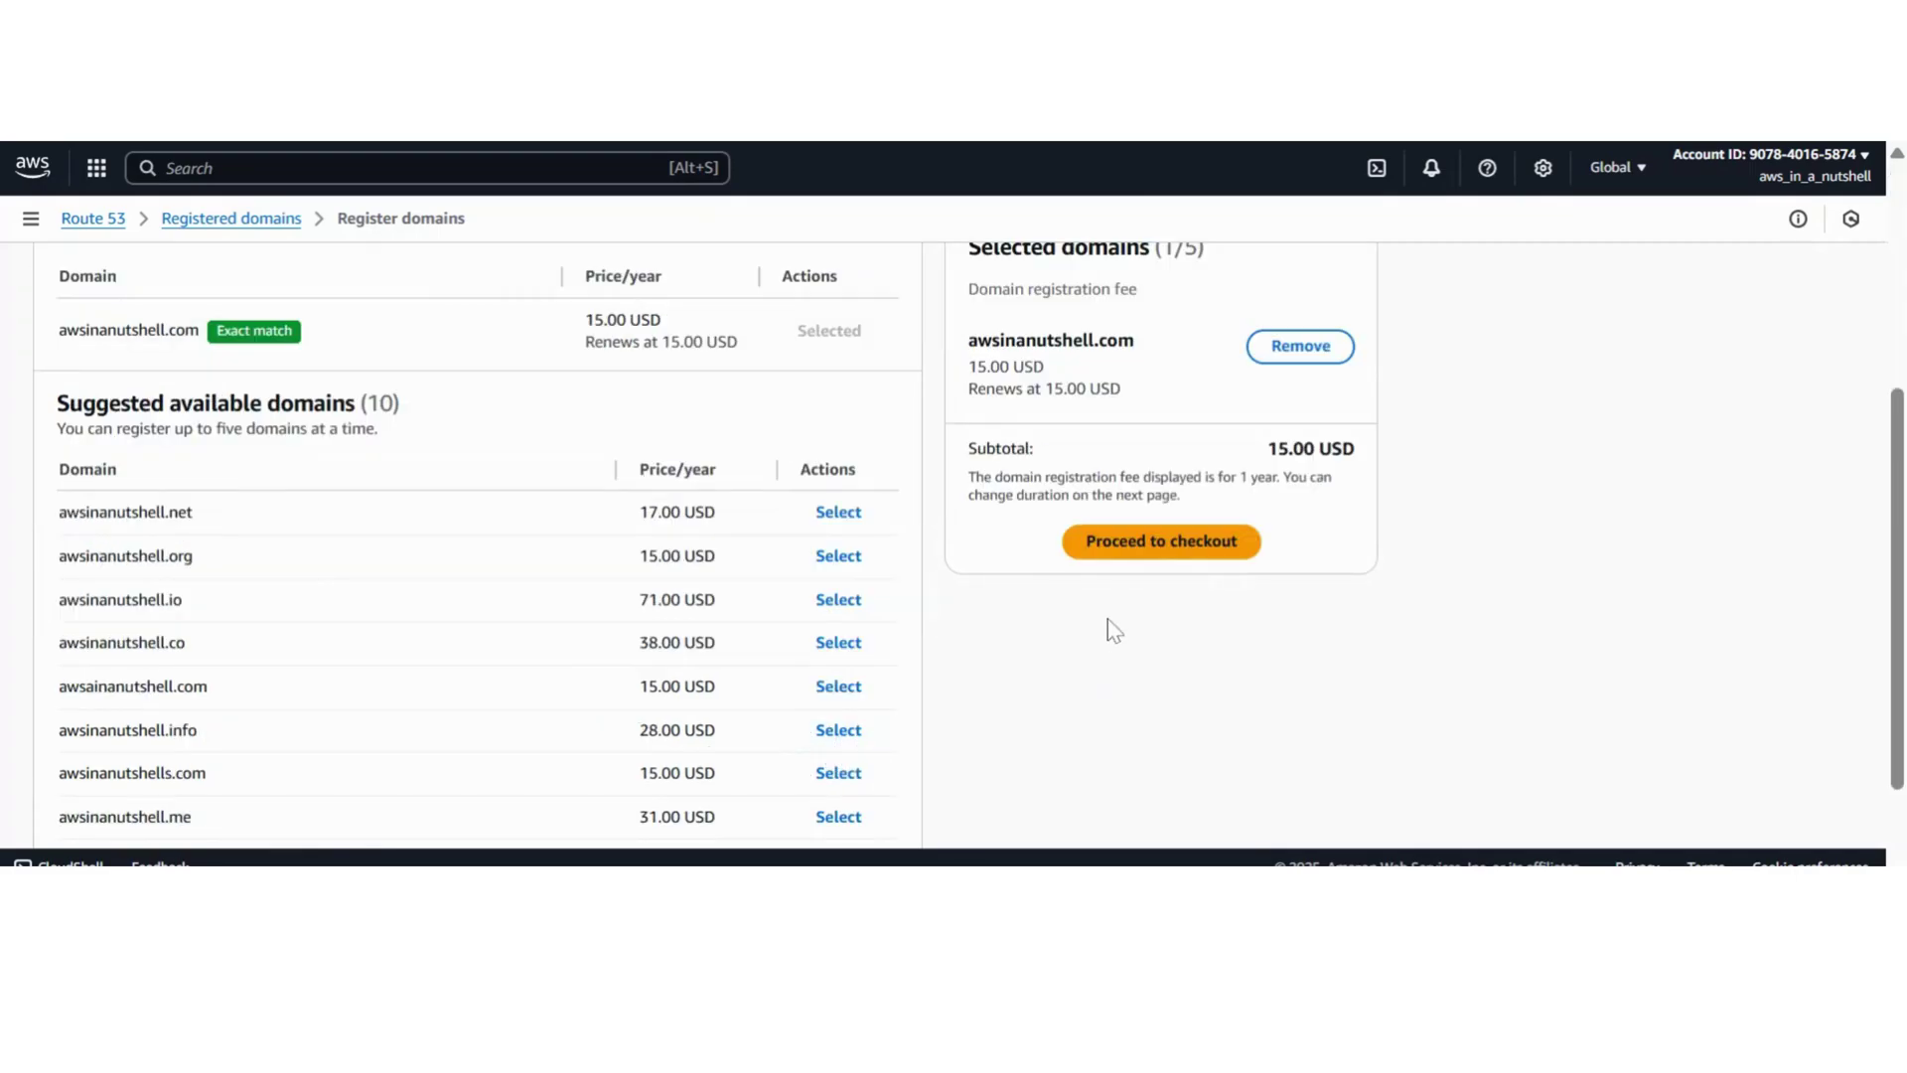
{"action": "scroll", "coordinate": [1358, 511], "scroll_direction": "up", "scroll_amount": 3}
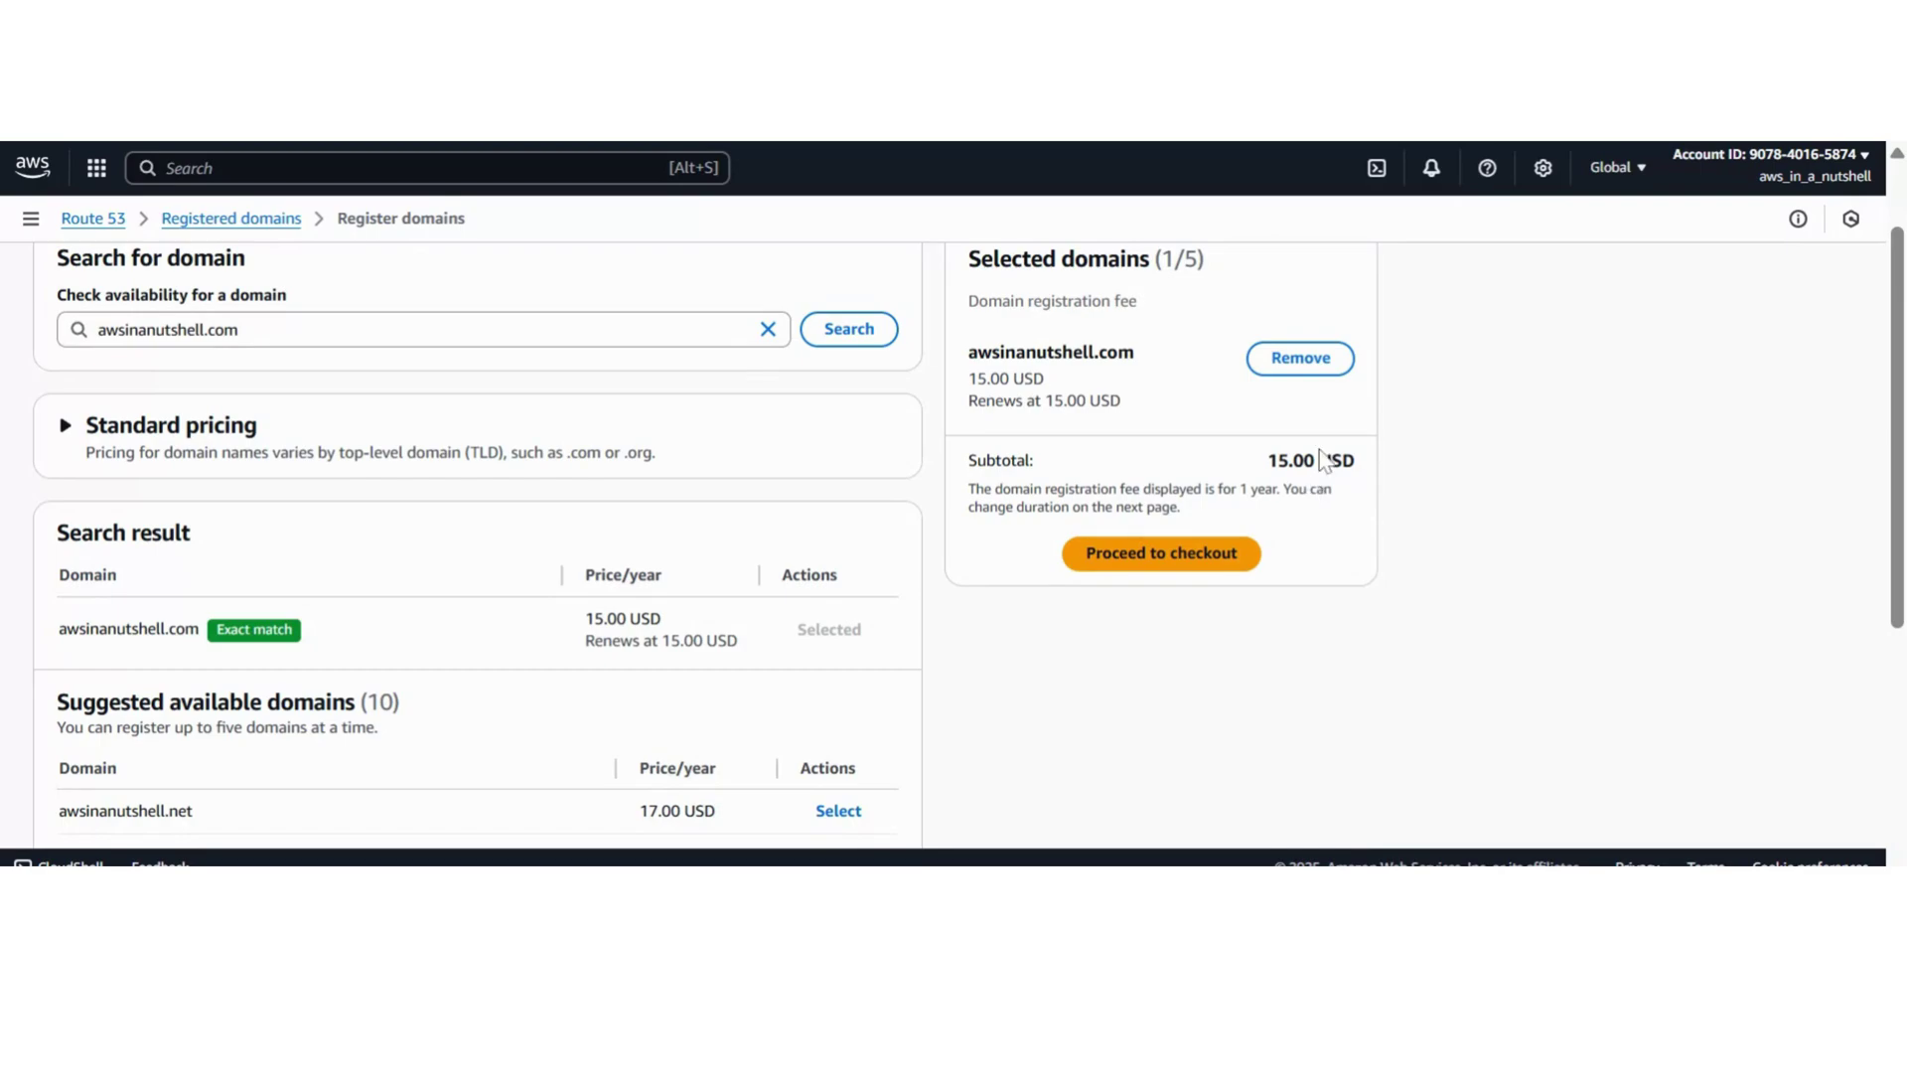
{"action": "left_click", "coordinate": [1218, 565]}
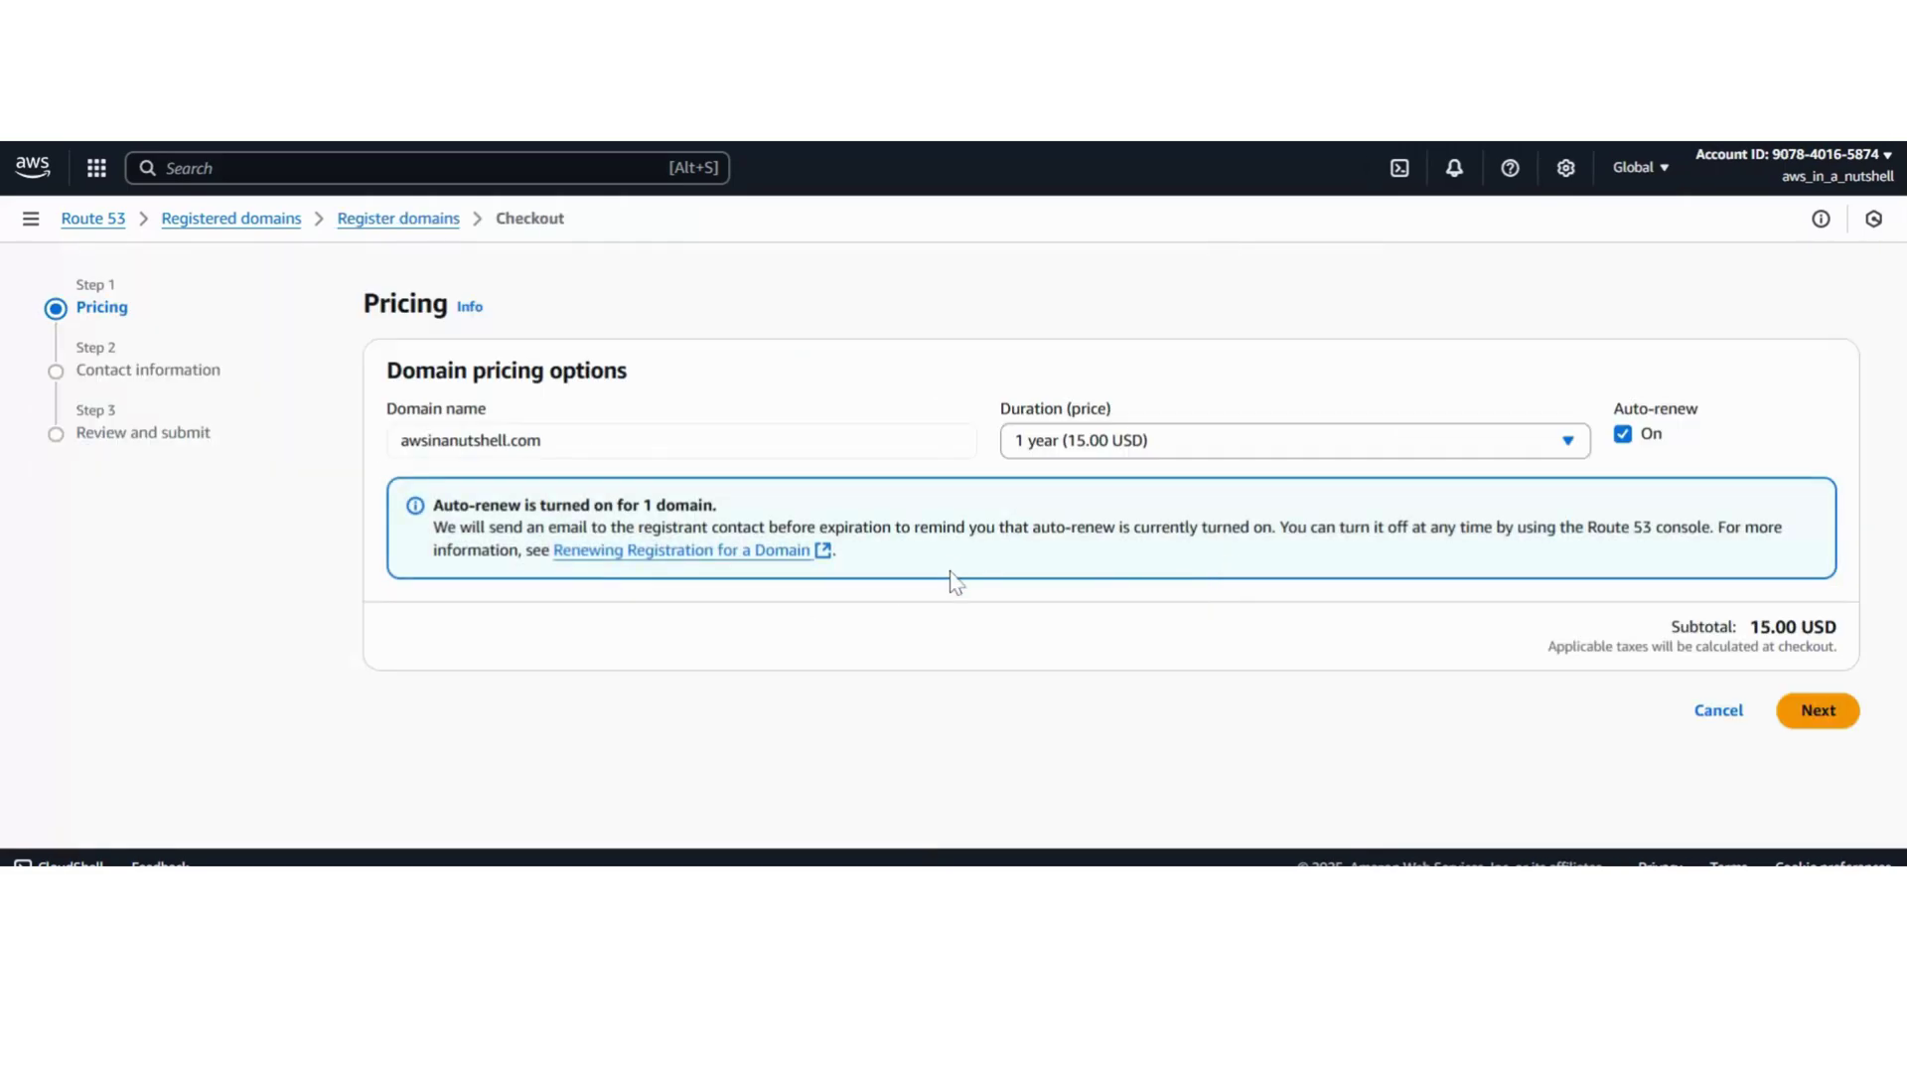
{"action": "left_click", "coordinate": [1623, 439]}
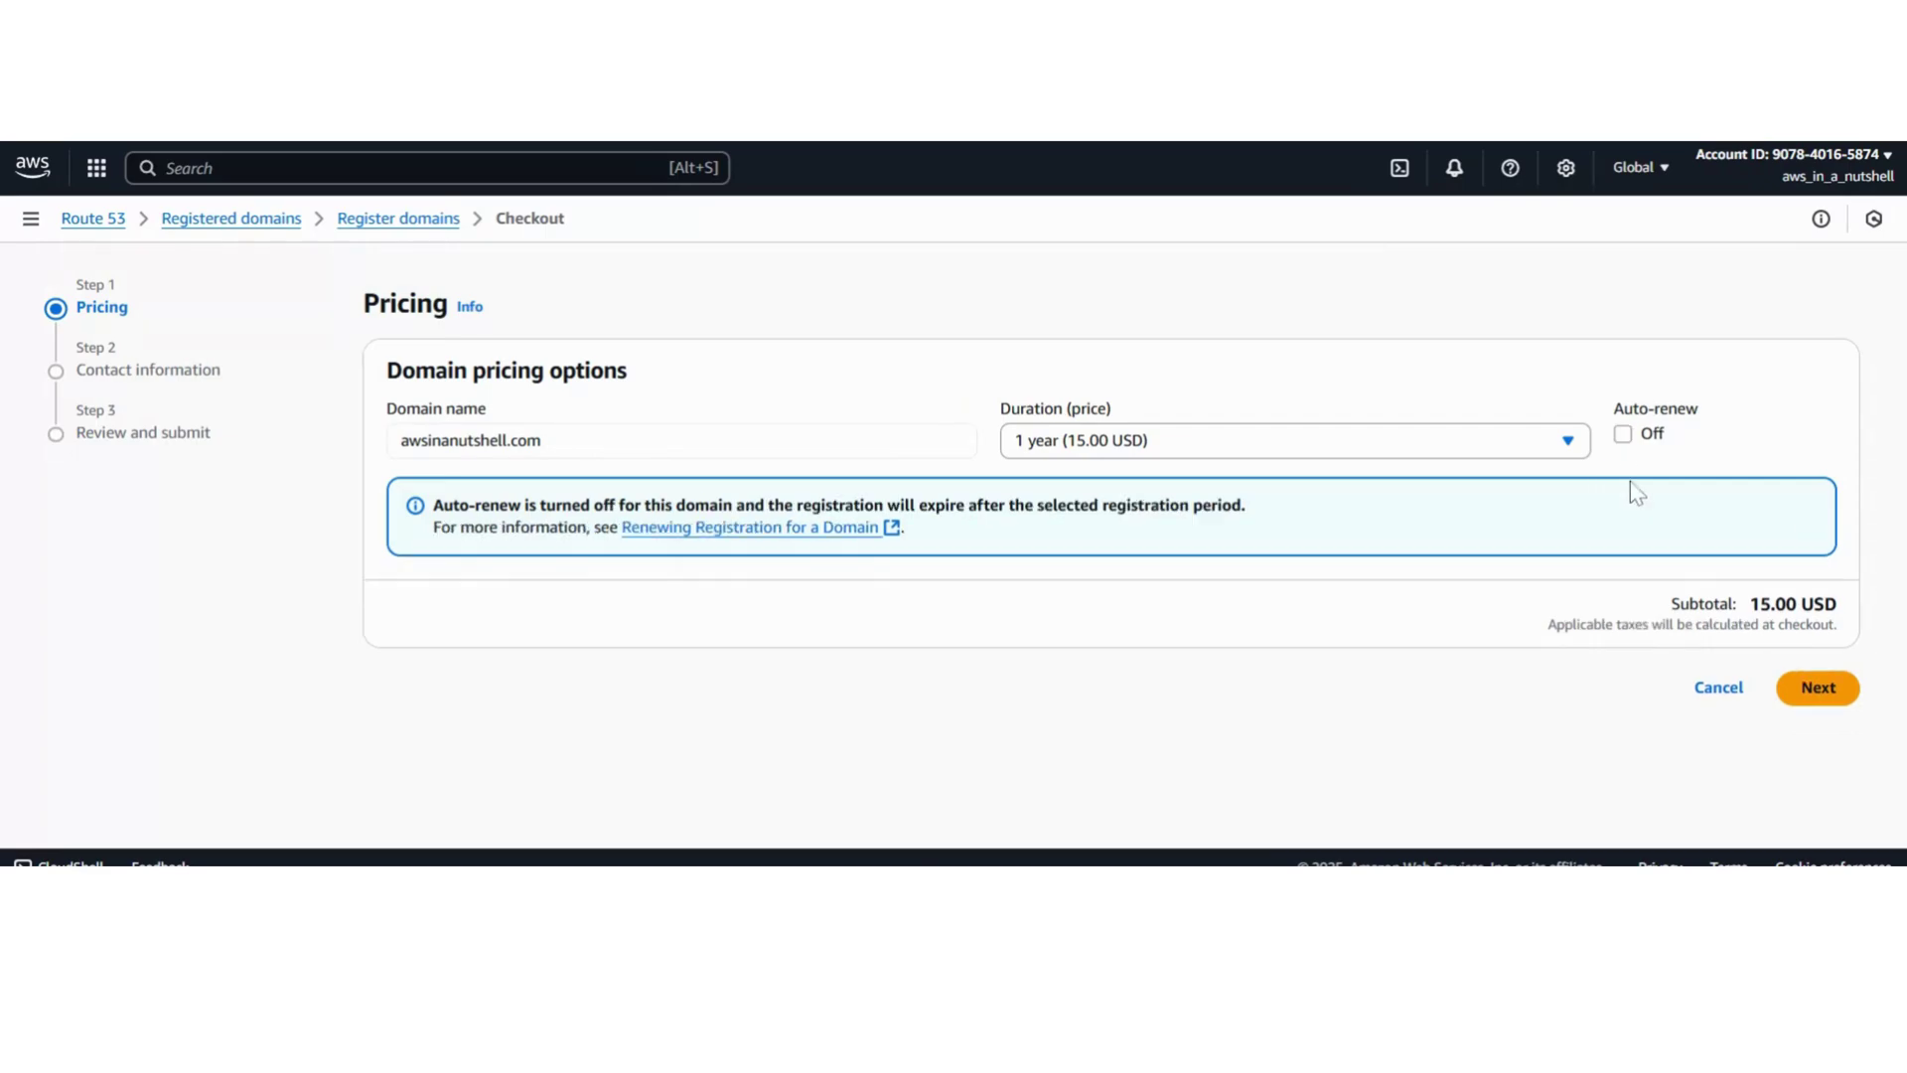
{"action": "left_click", "coordinate": [1816, 688]}
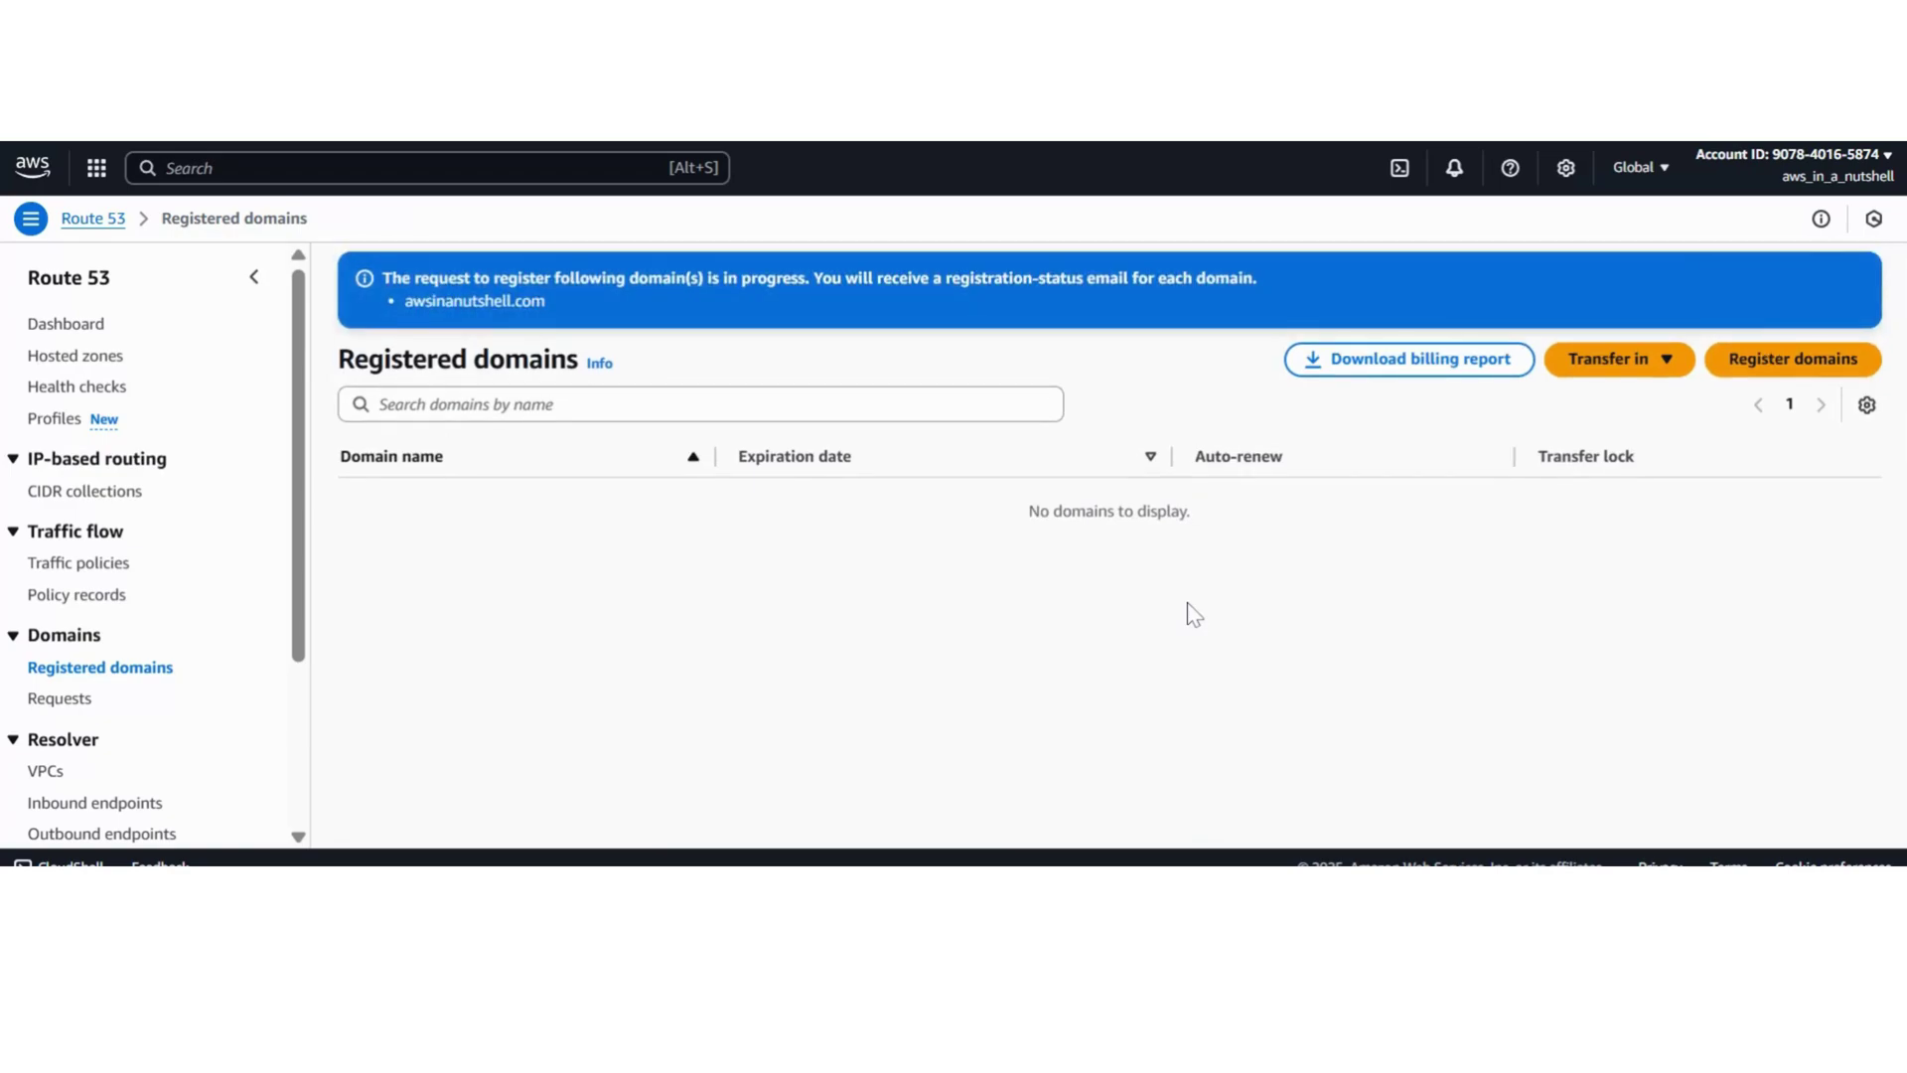
- Check the domain registration requests and the registration notifications on the Route 53 dashboard
{"action": "left_click", "coordinate": [60, 698]}
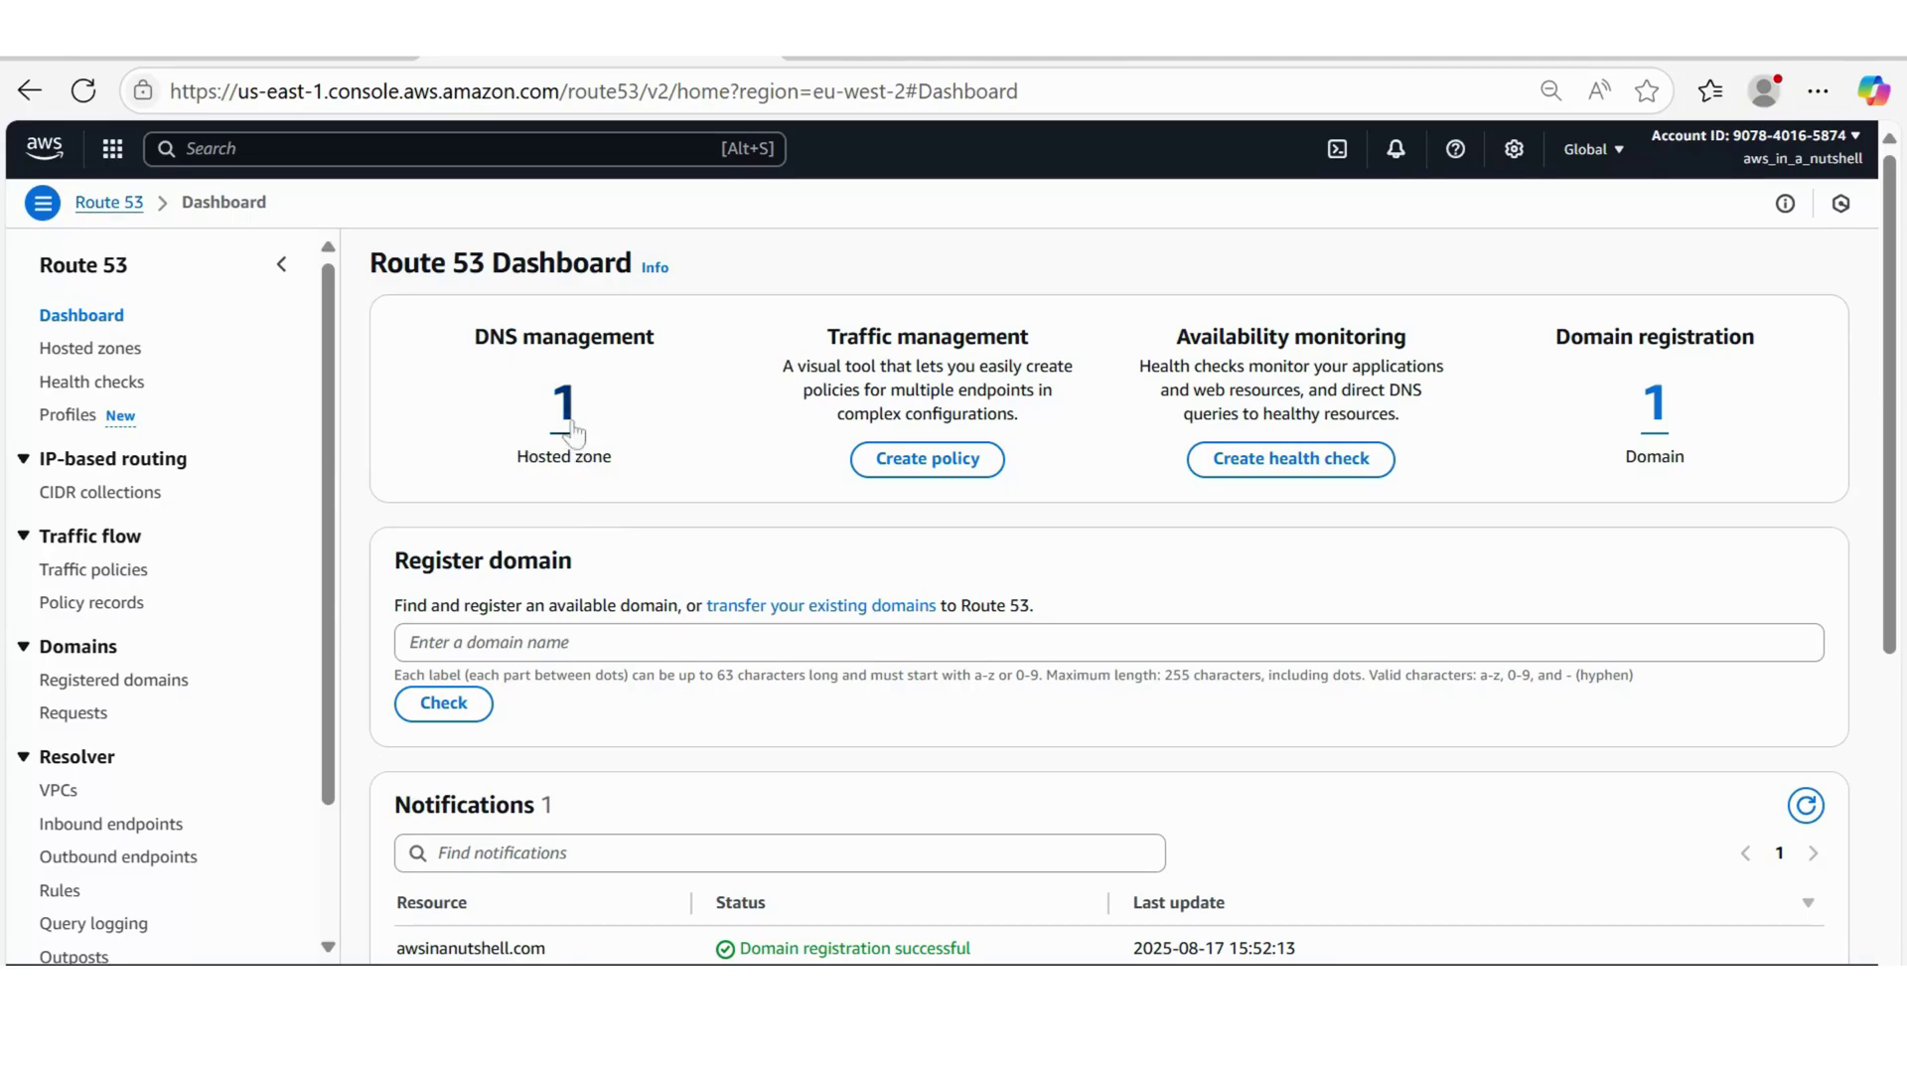
{"action": "scroll", "coordinate": [571, 428], "scroll_direction": "down", "scroll_amount": 1}
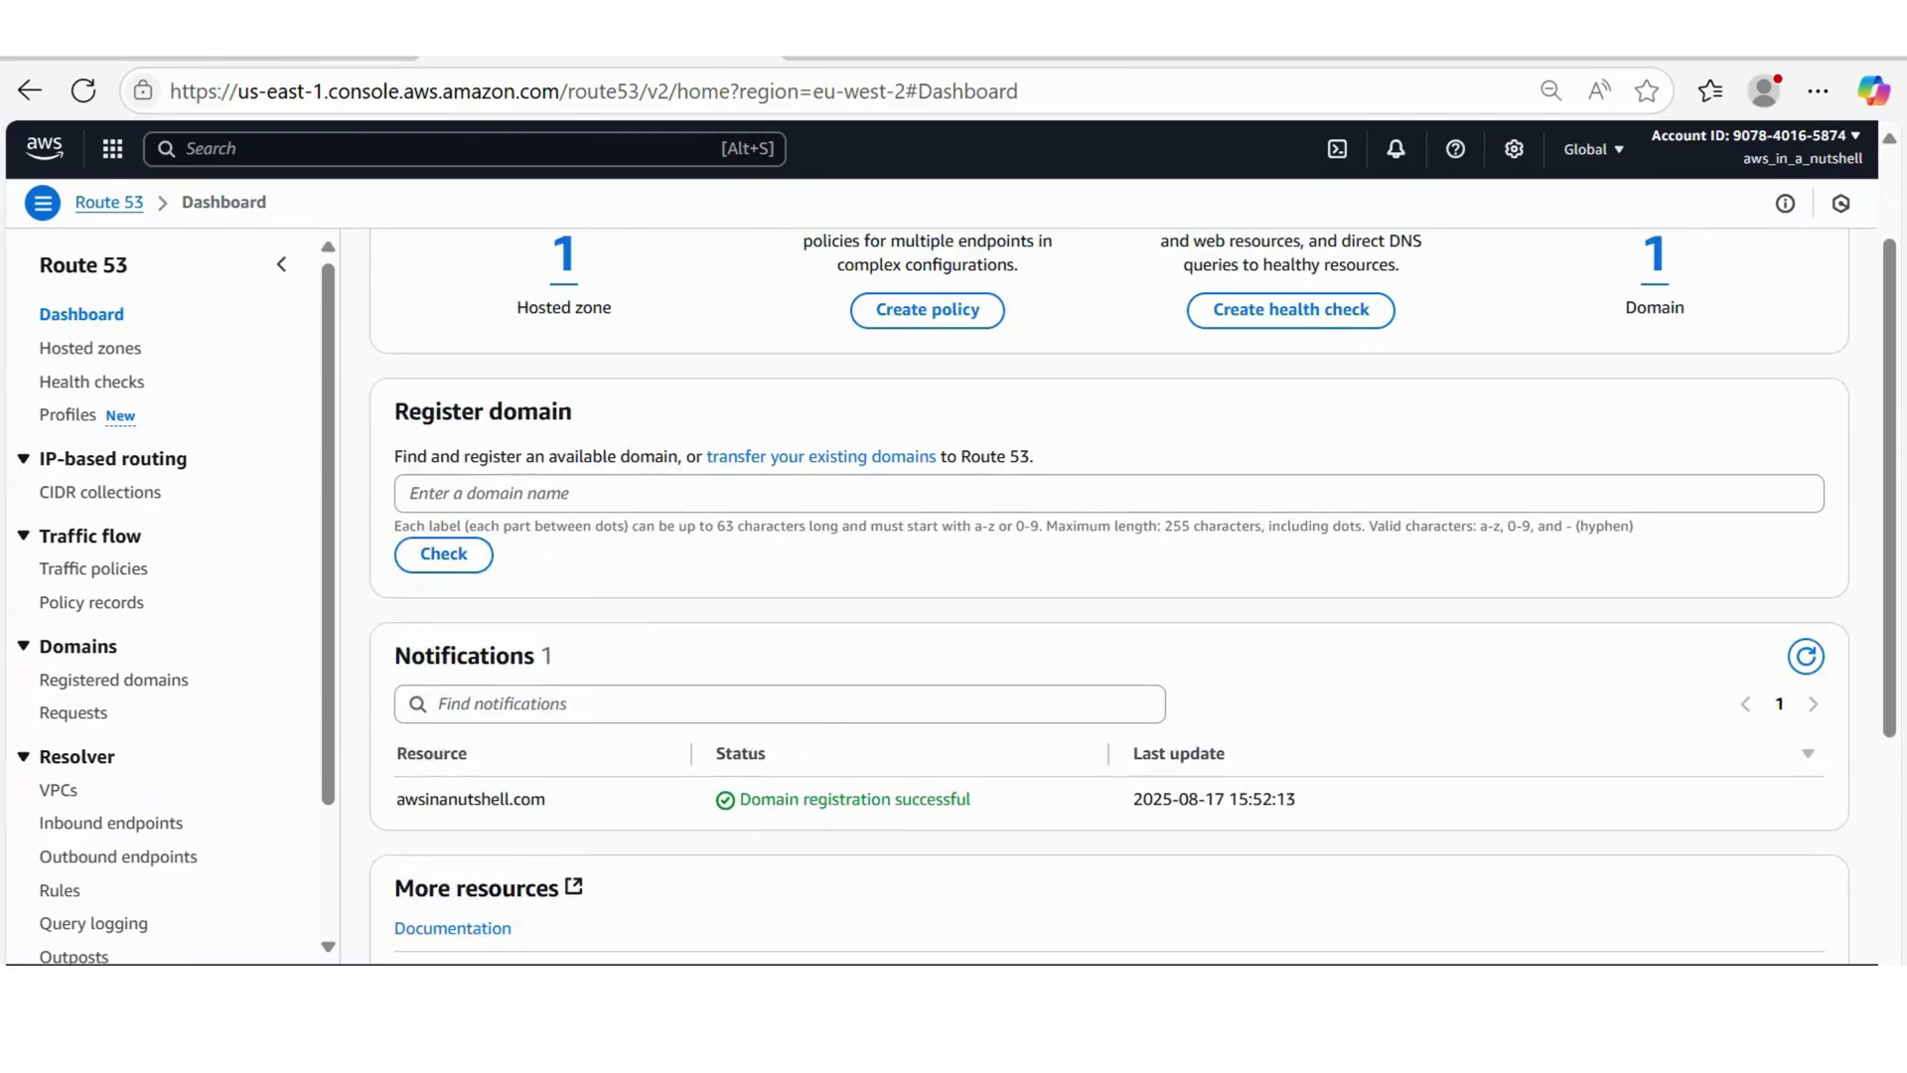
{"action": "scroll", "coordinate": [550, 796], "scroll_direction": "up", "scroll_amount": 1}
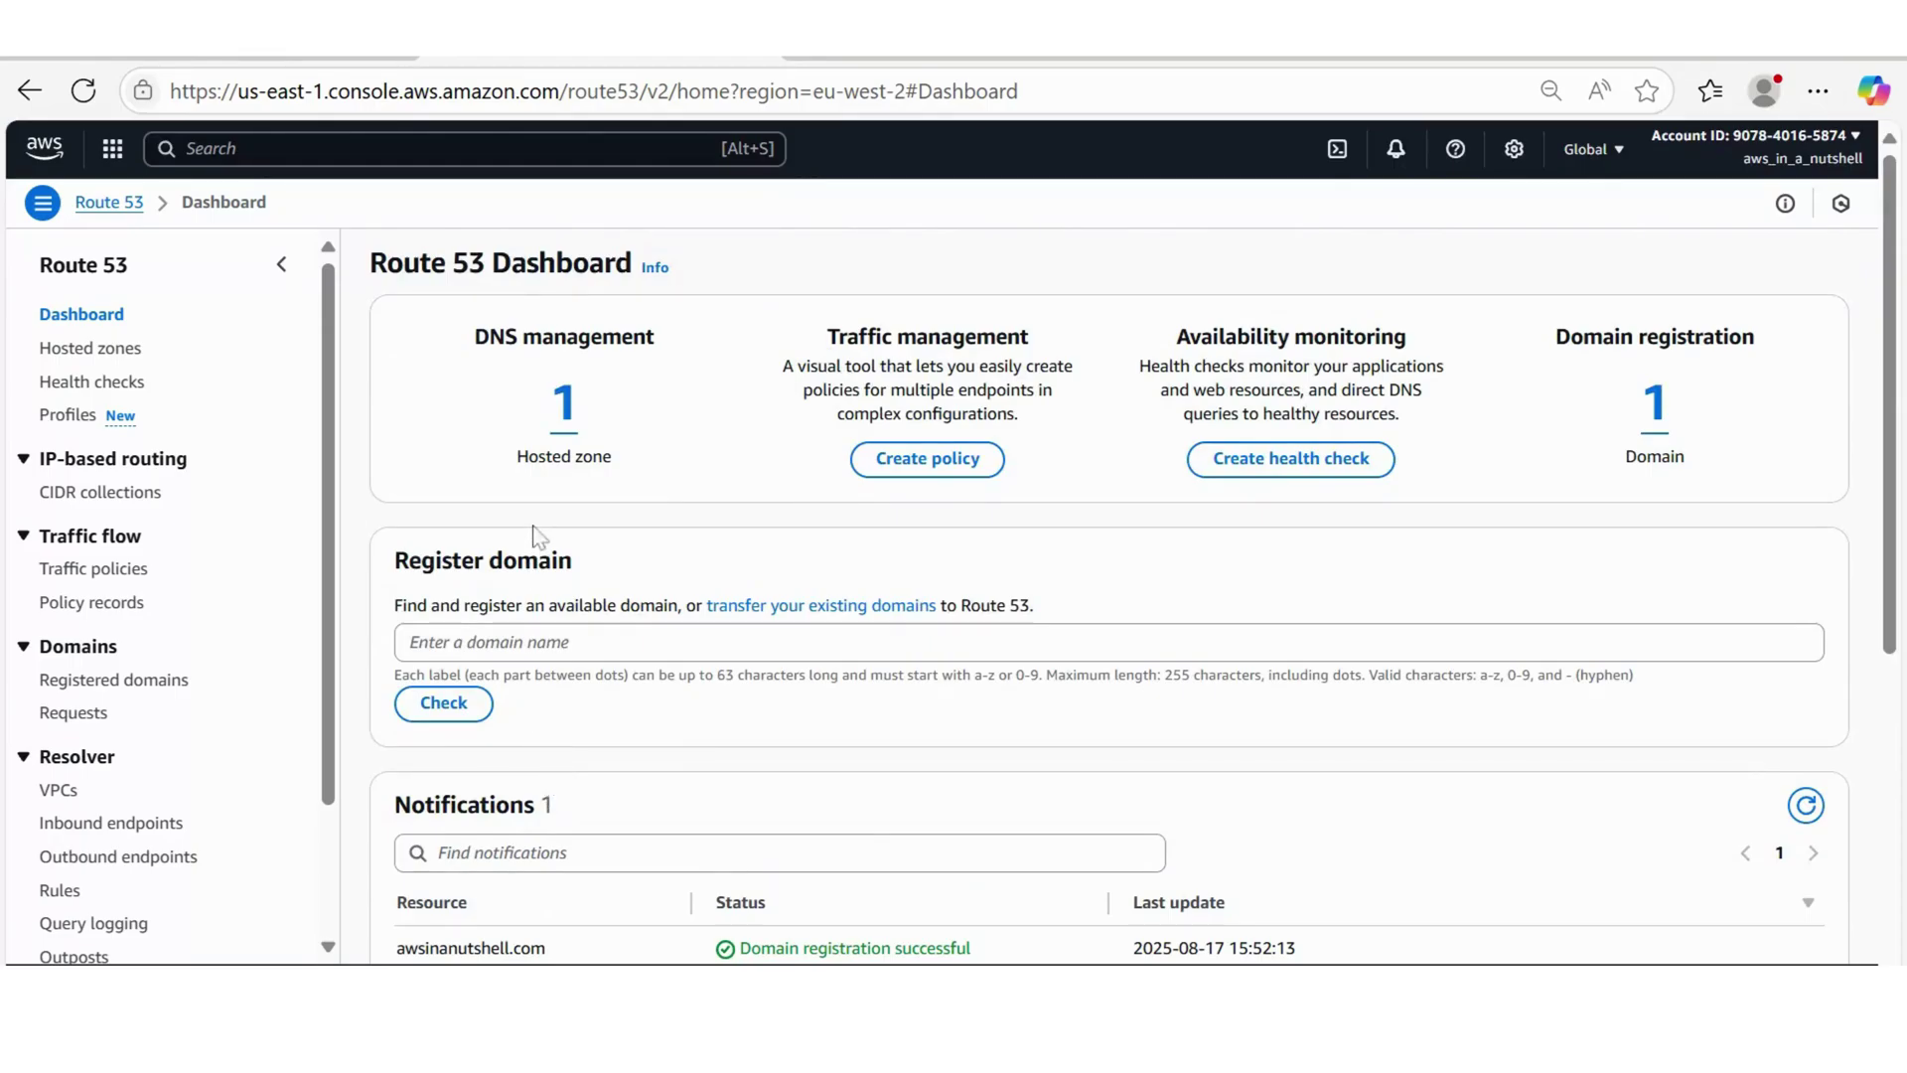
- Open the records of the awsinanutshell.com hosted zone and widen the record name column
{"action": "left_click", "coordinate": [572, 419]}
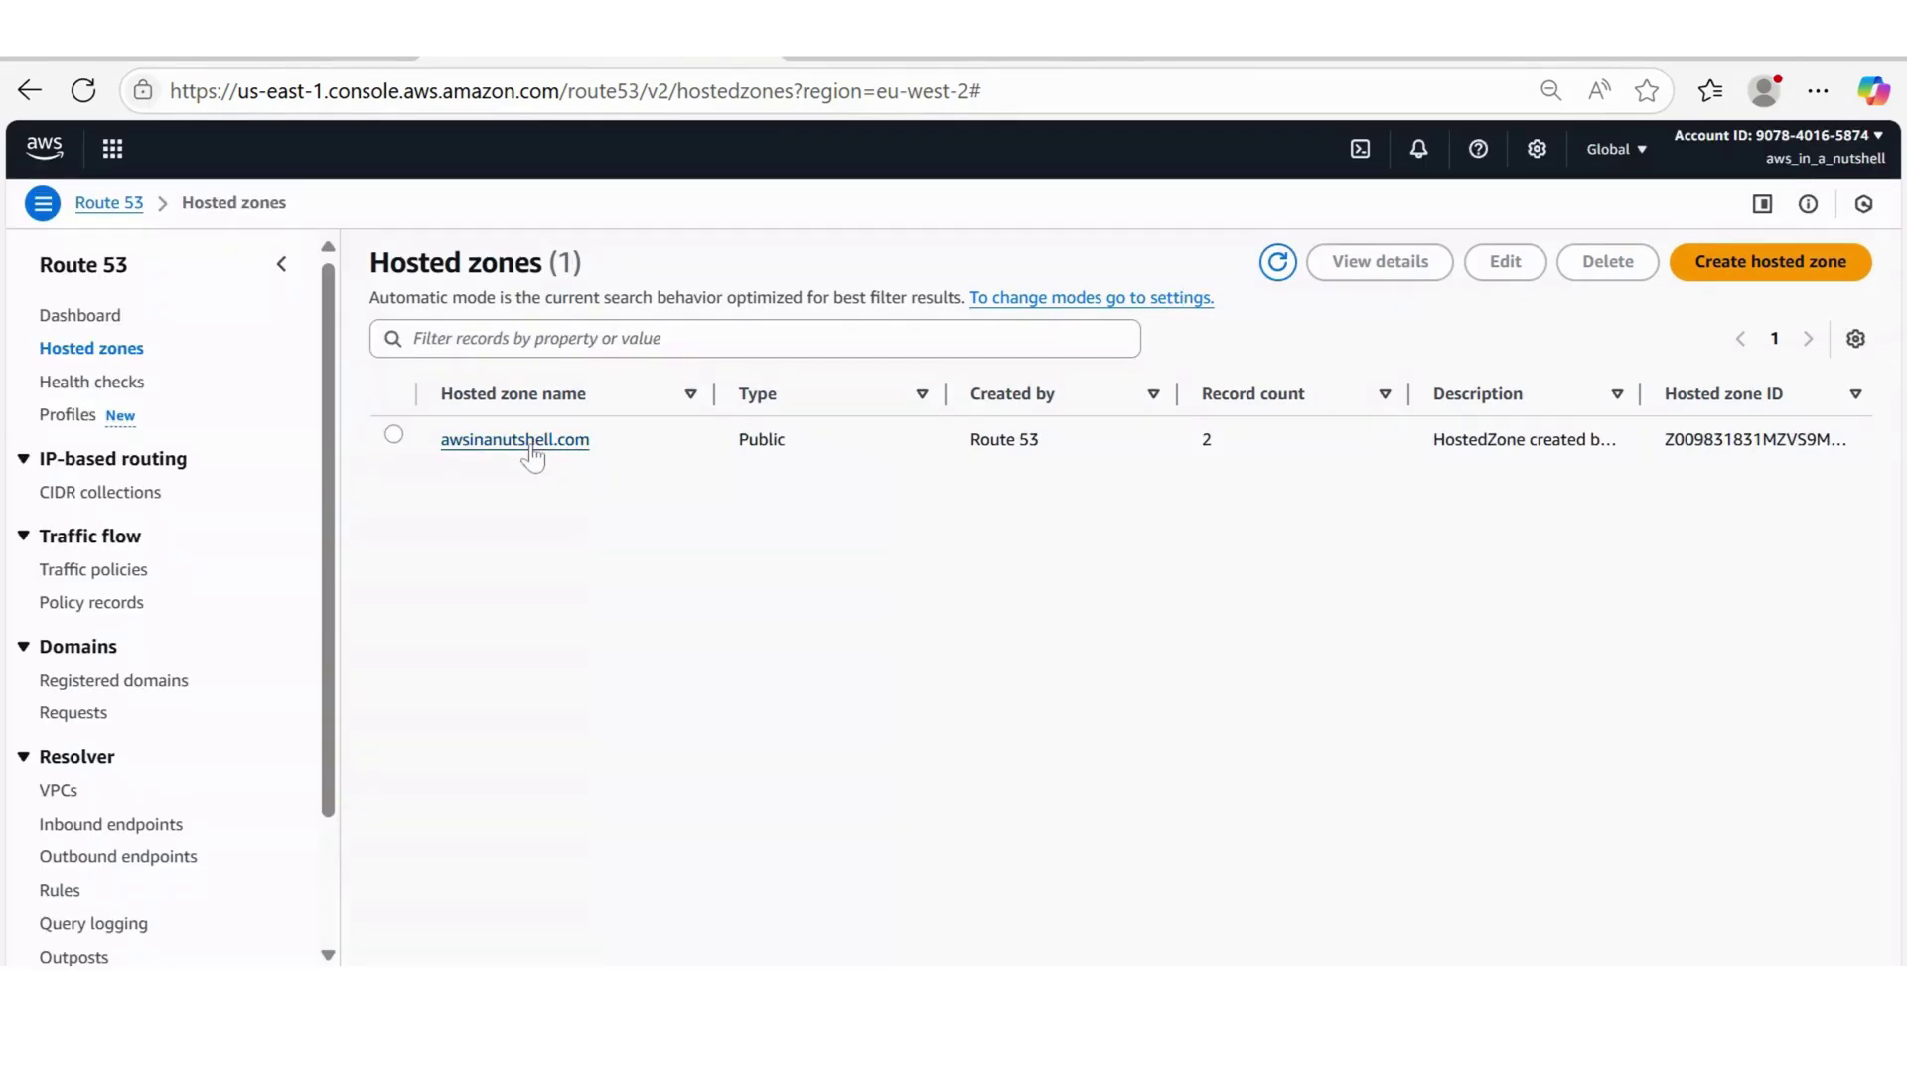
{"action": "left_click", "coordinate": [532, 444]}
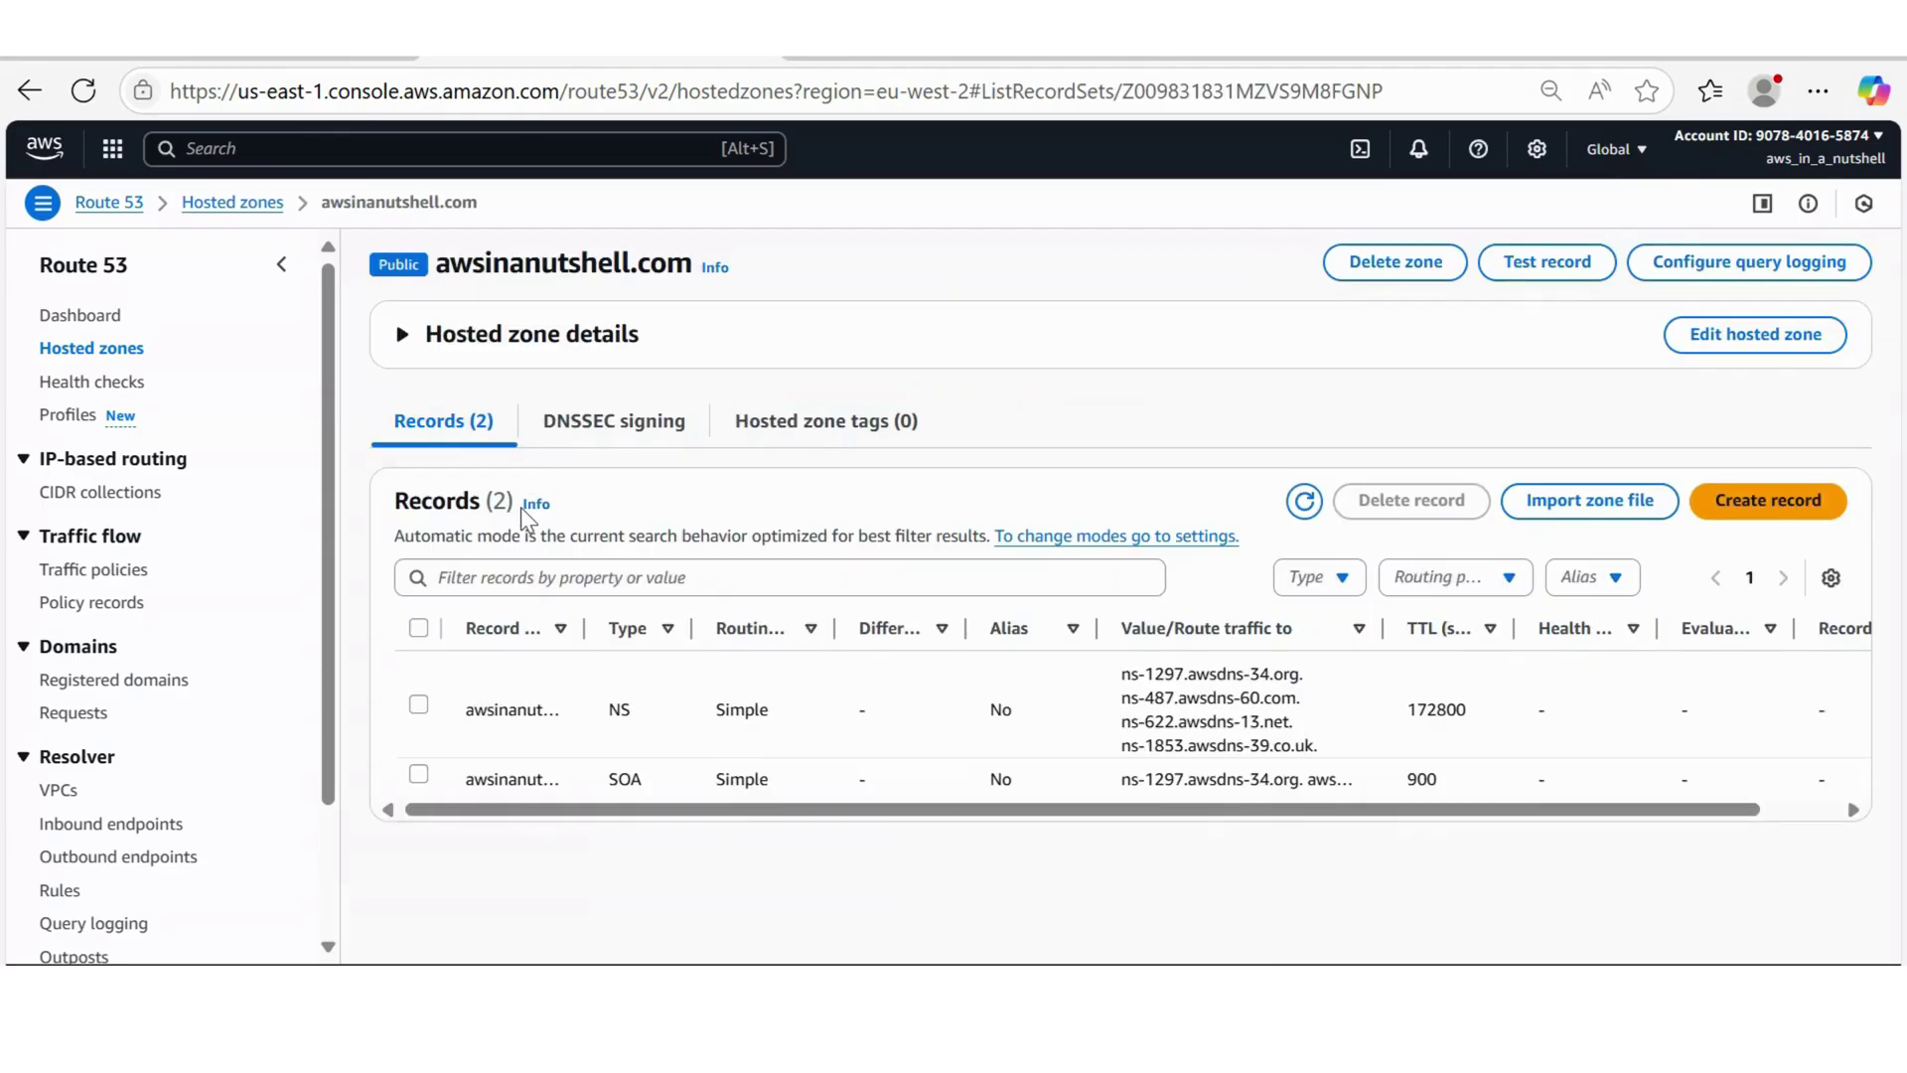
{"action": "left_click_drag", "start_coordinate": [584, 629], "coordinate": [692, 631]}
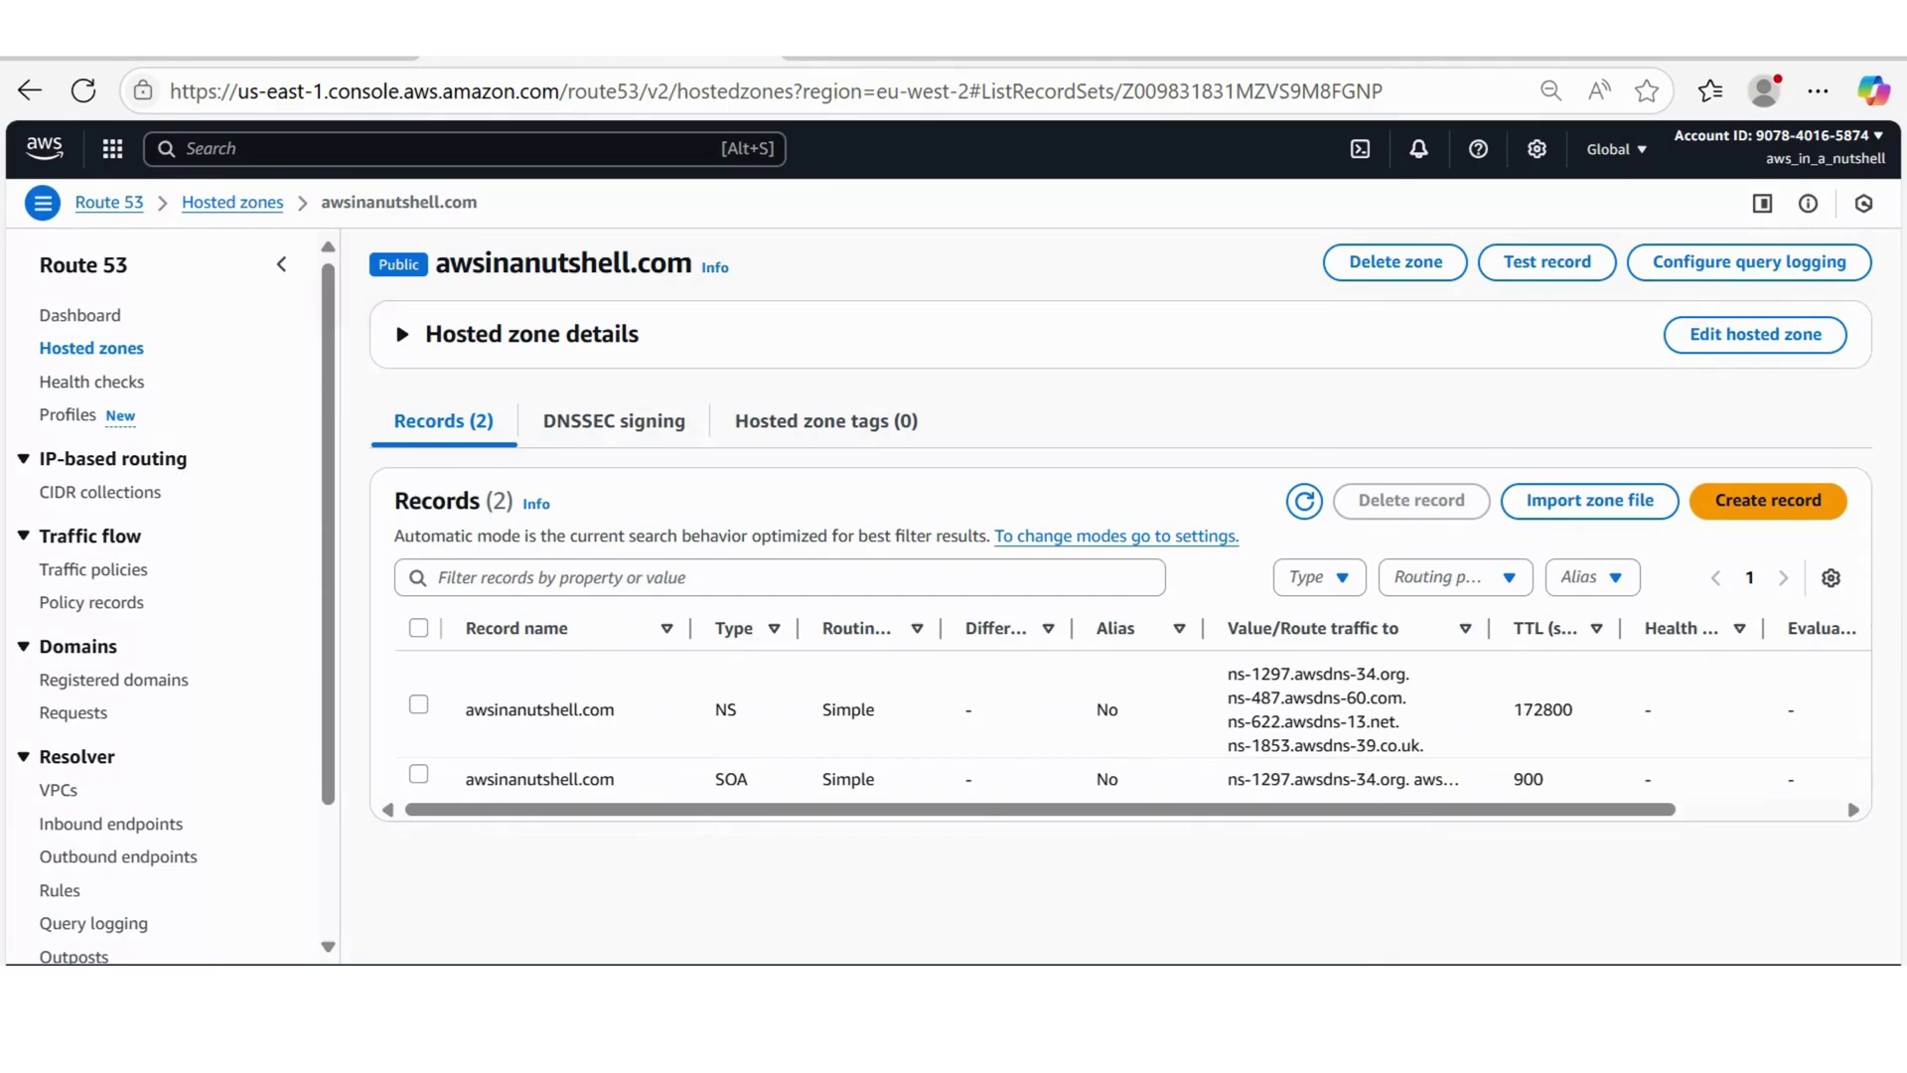
- Start a new record in the hosted zone and copy testserver's public IPv4 address from the EC2 instances for it
{"action": "left_click", "coordinate": [1729, 516]}
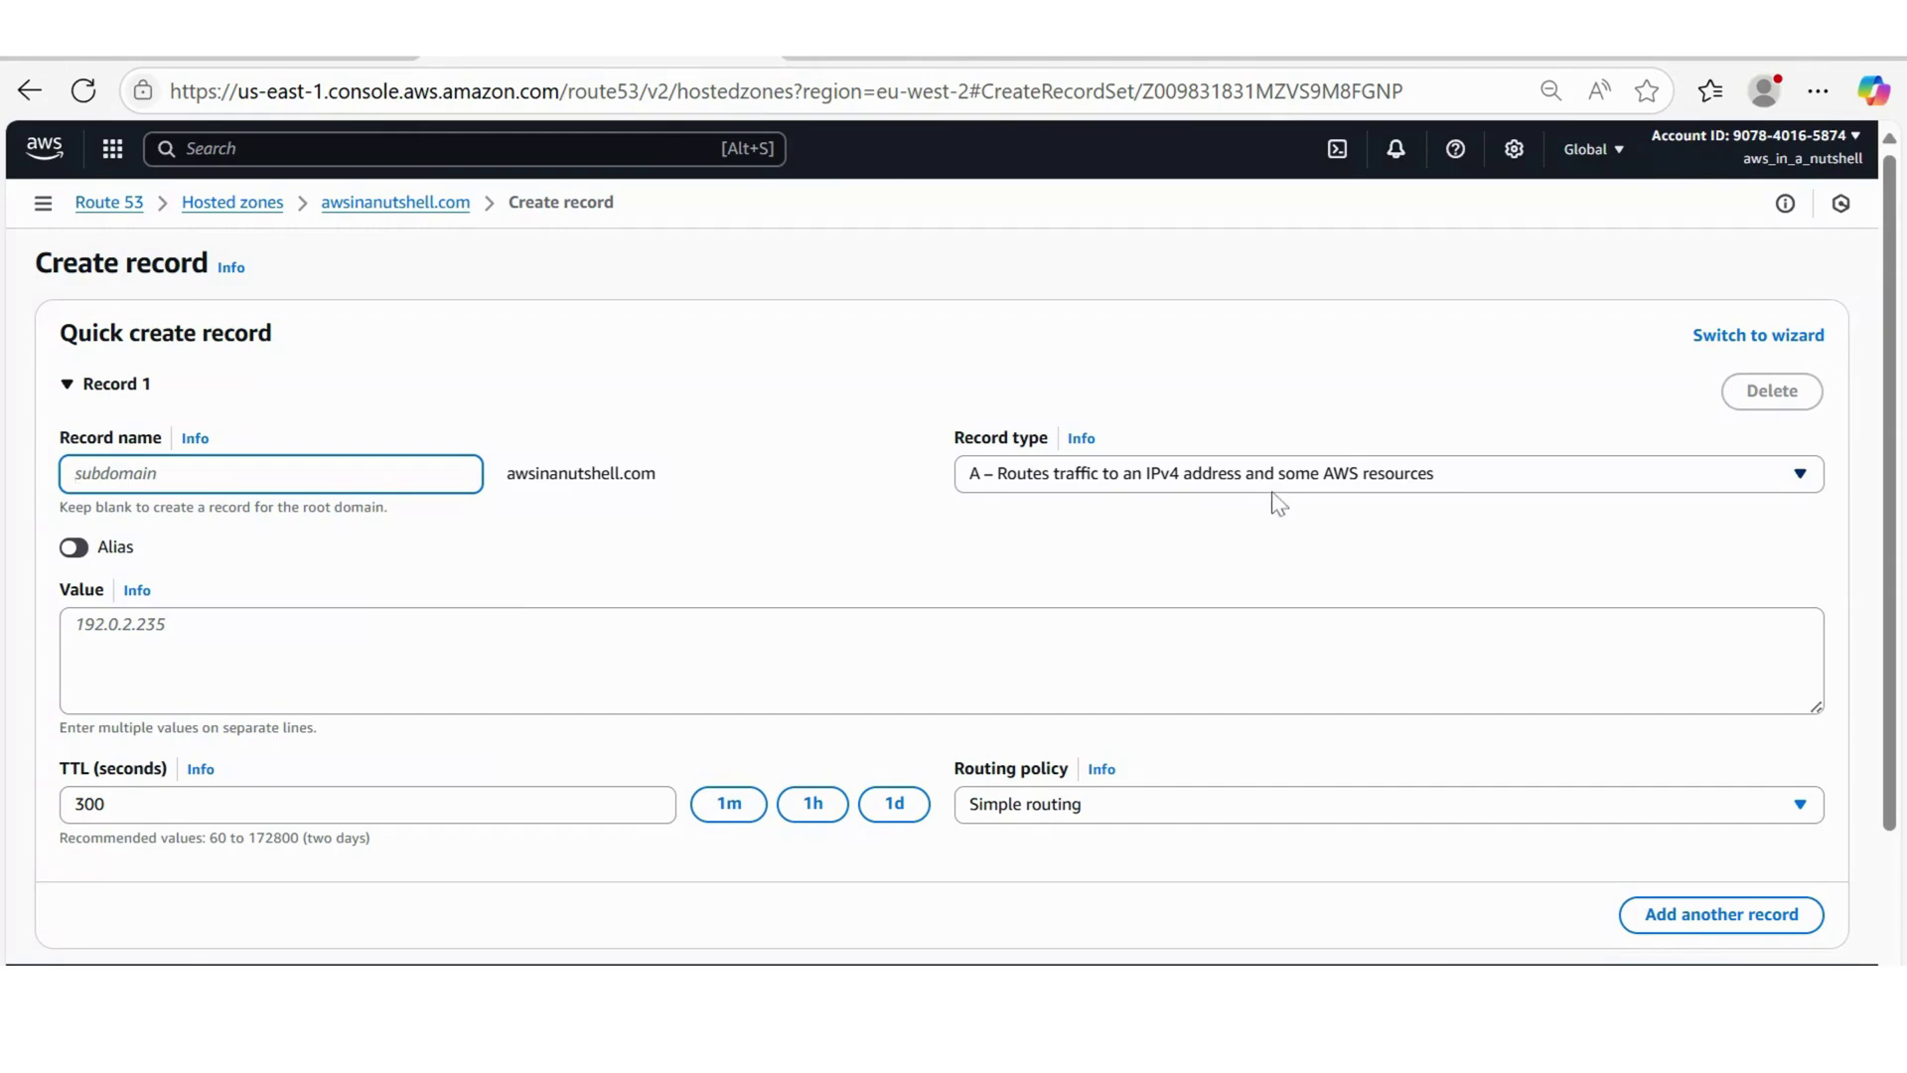
{"action": "left_click", "coordinate": [991, 64]}
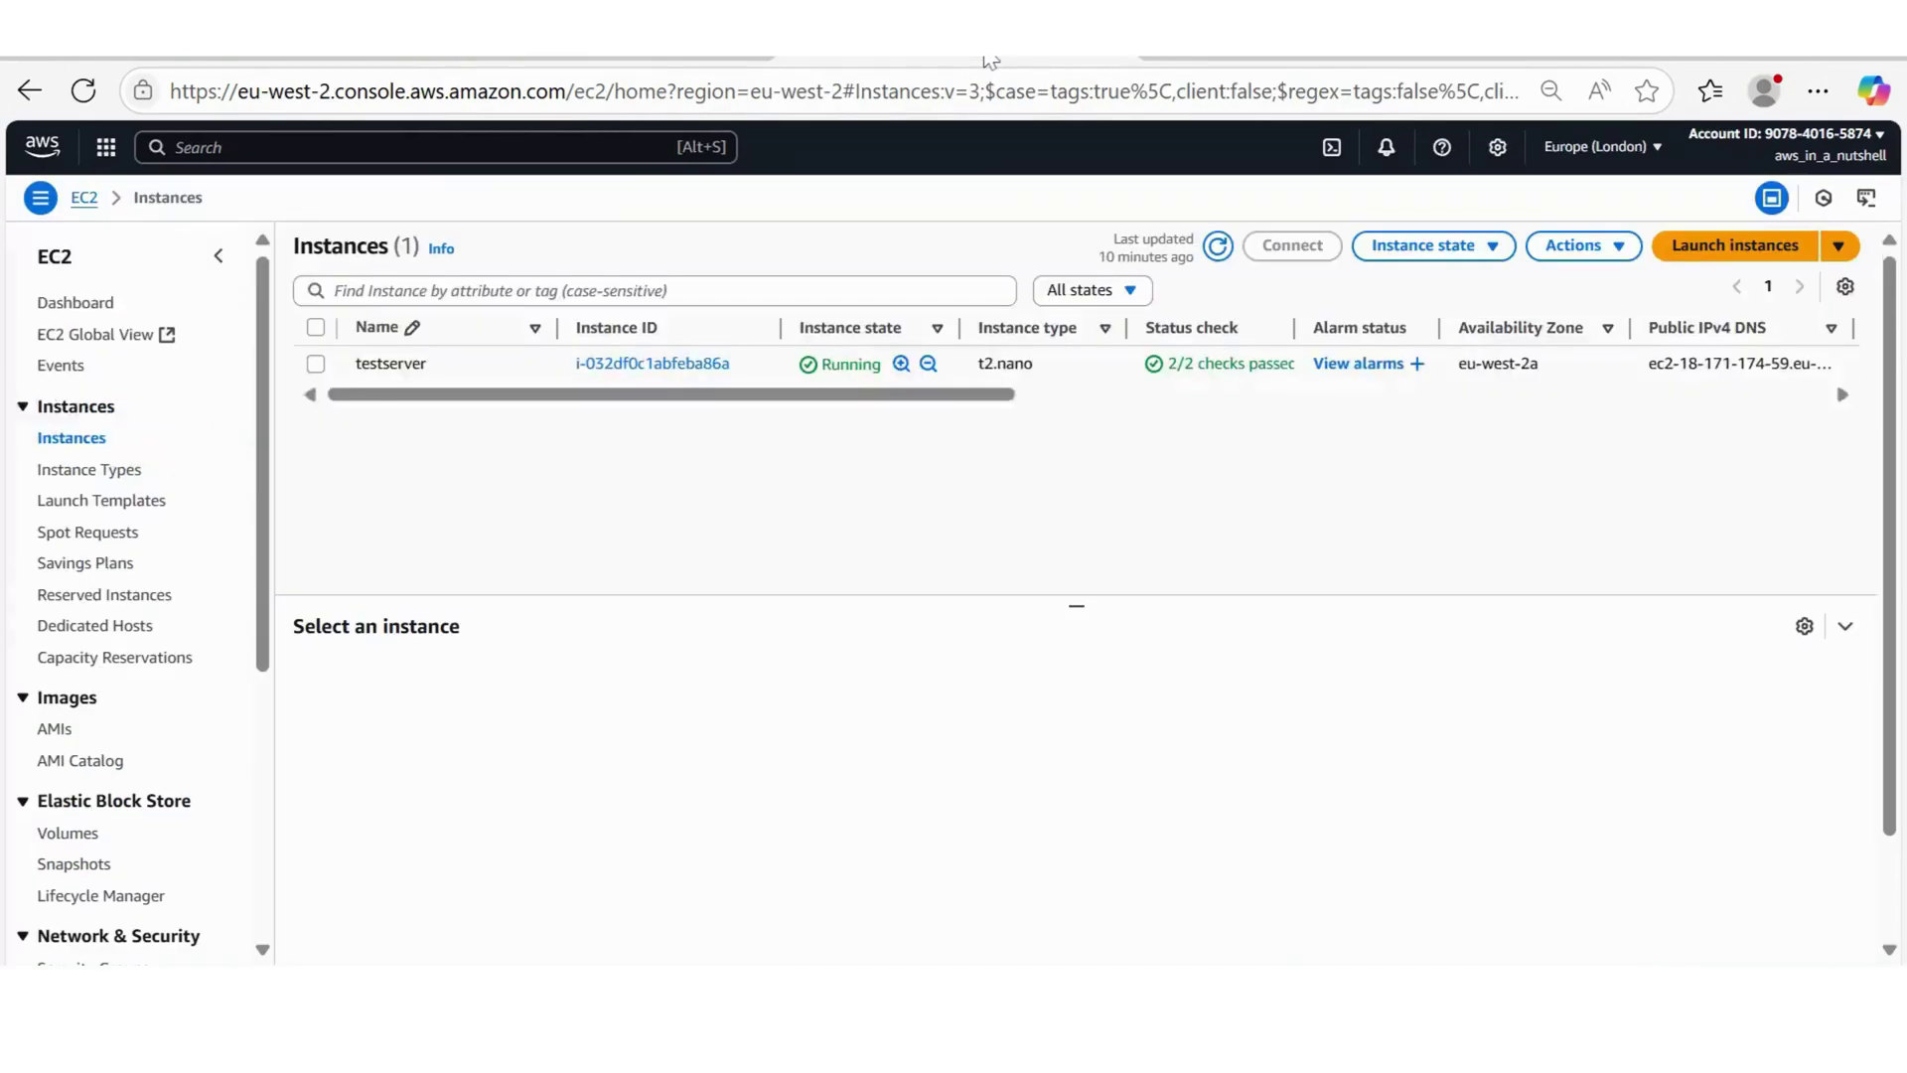
{"action": "left_click", "coordinate": [316, 363]}
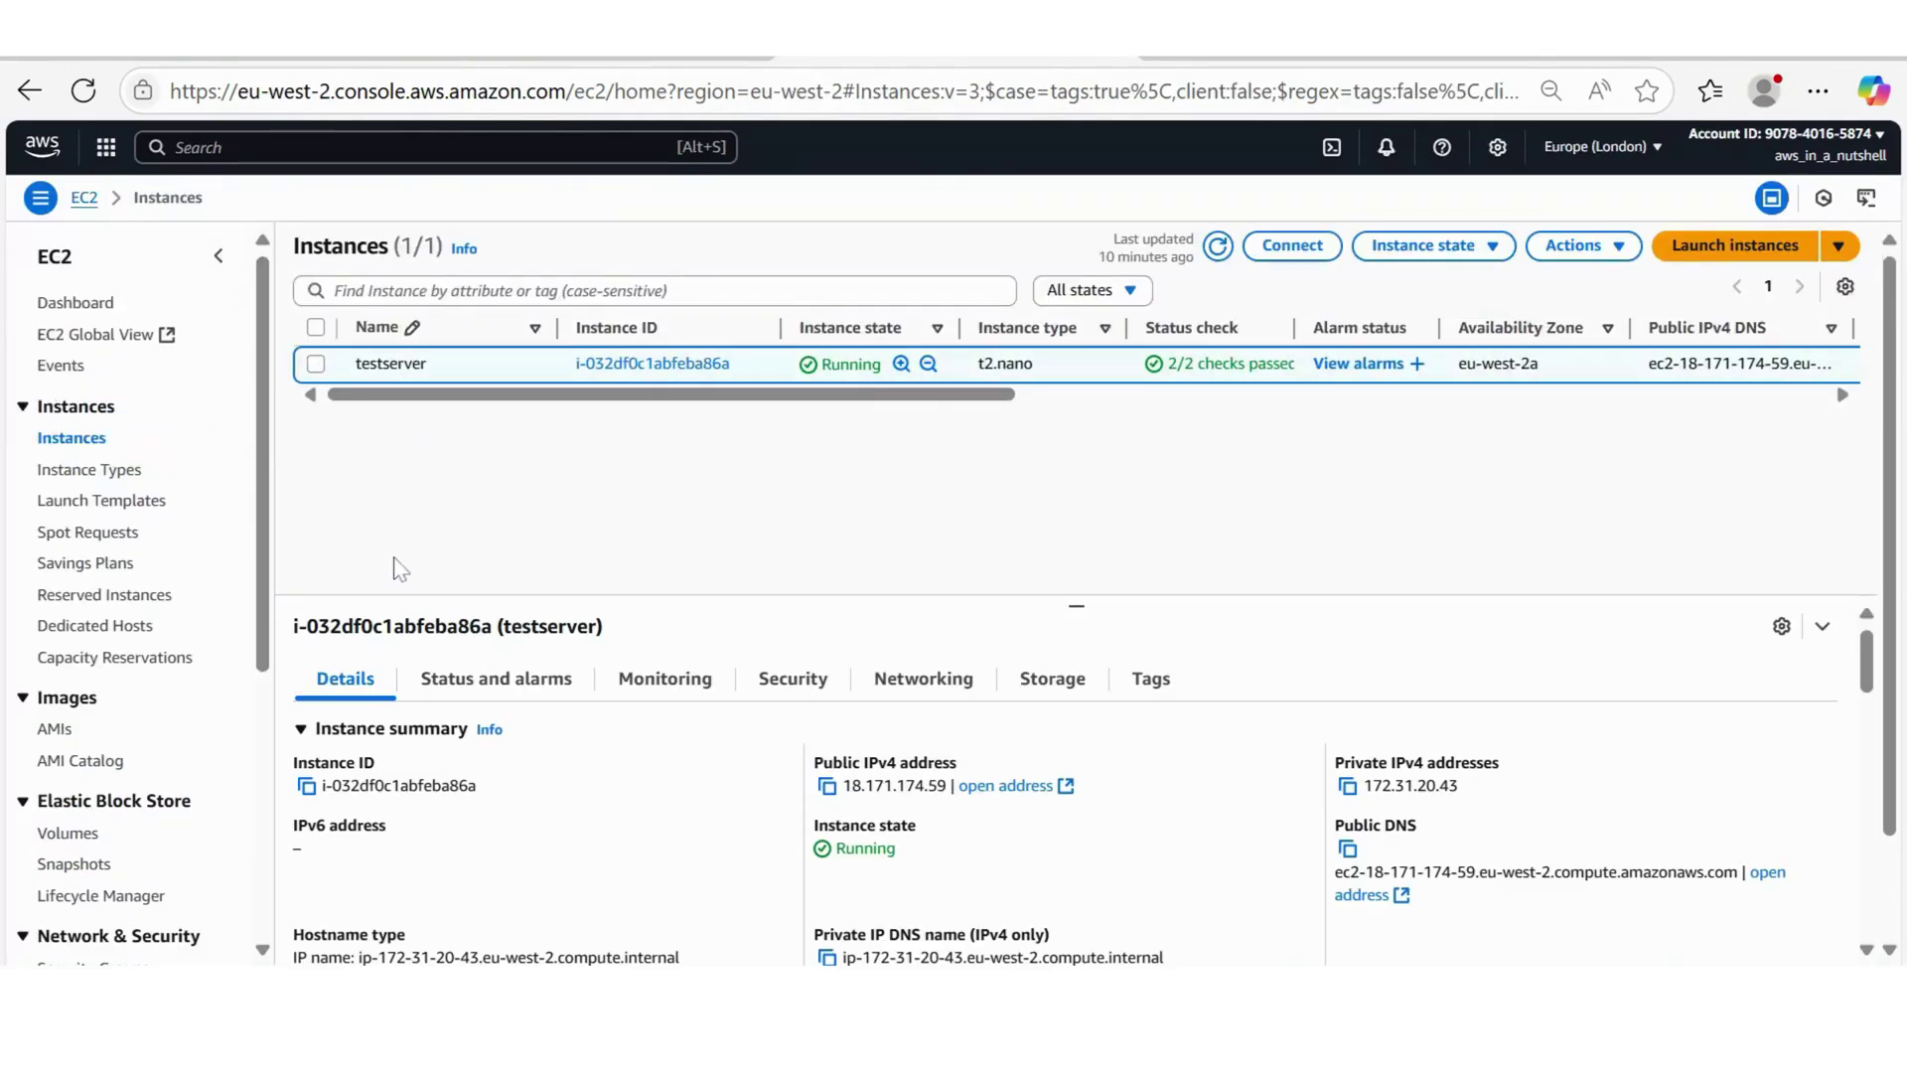
{"action": "left_click", "coordinate": [829, 790]}
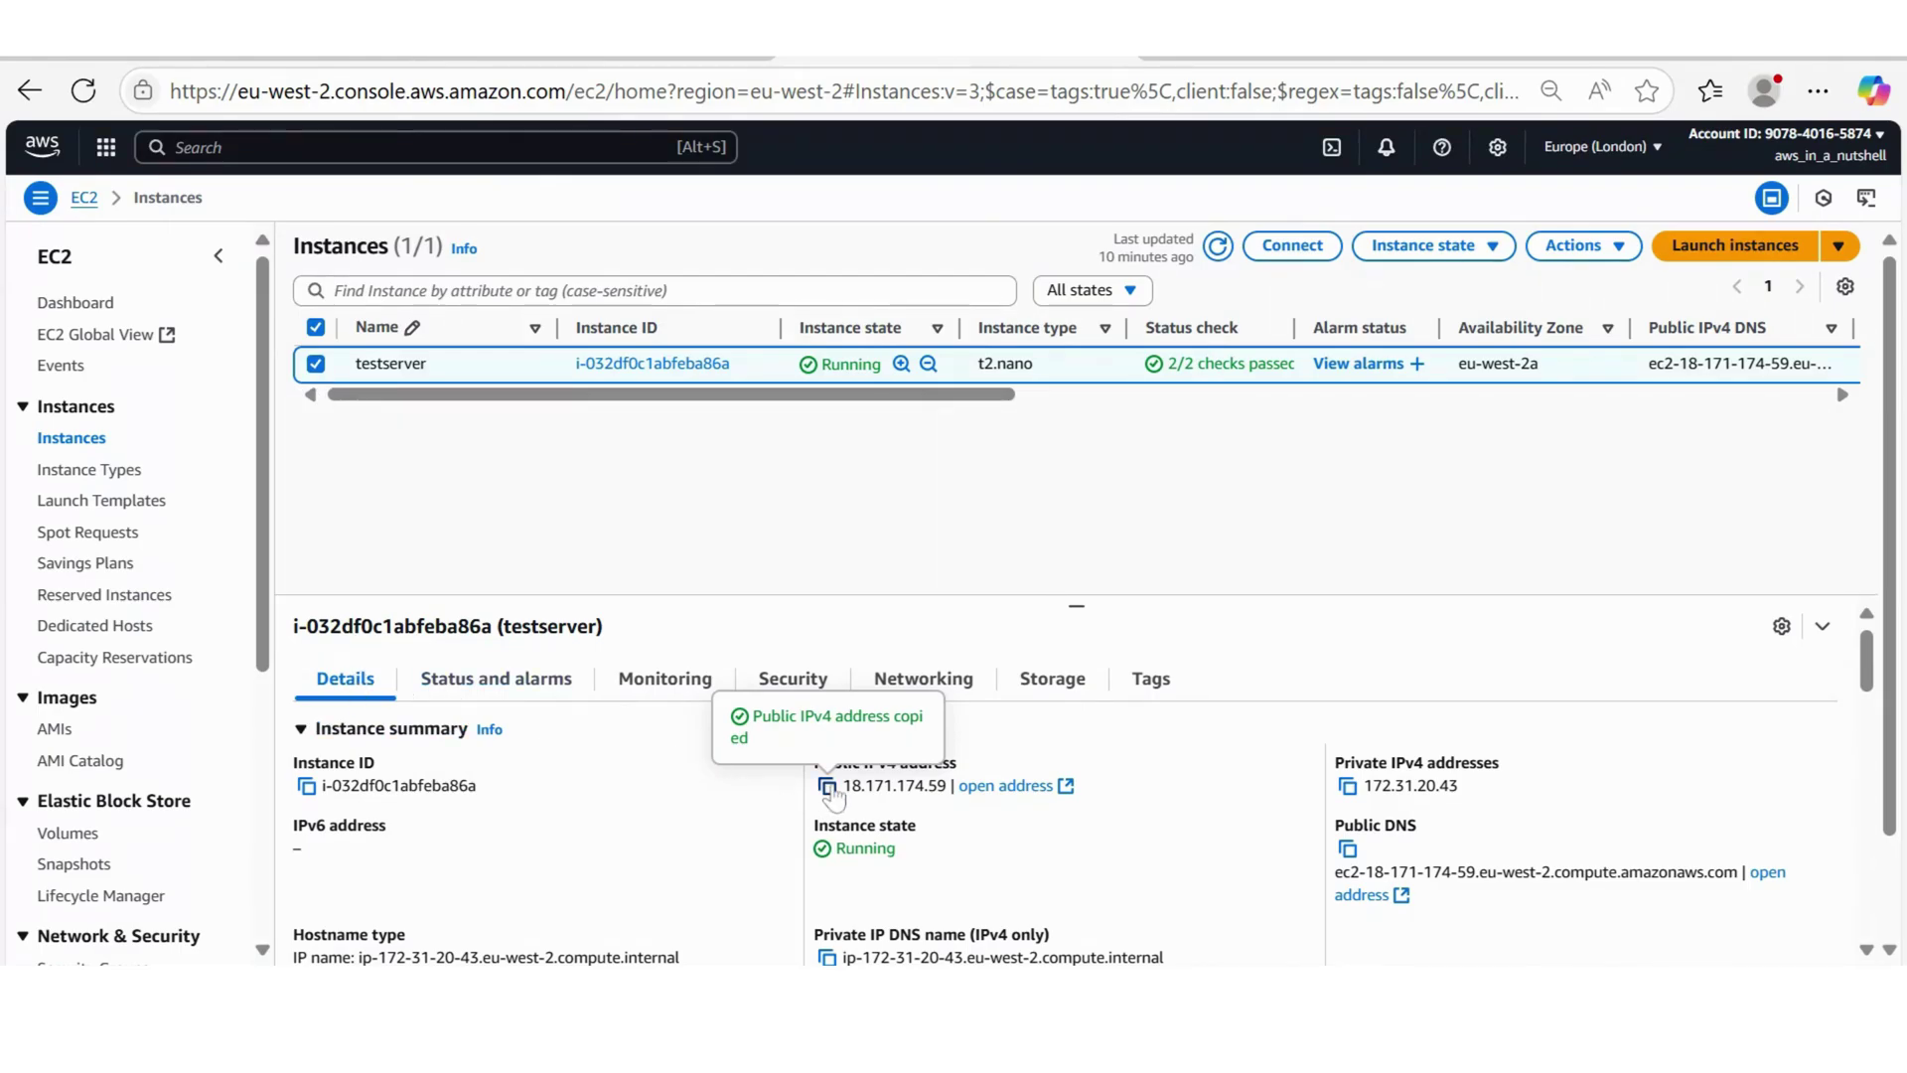
{"action": "left_click", "coordinate": [556, 56]}
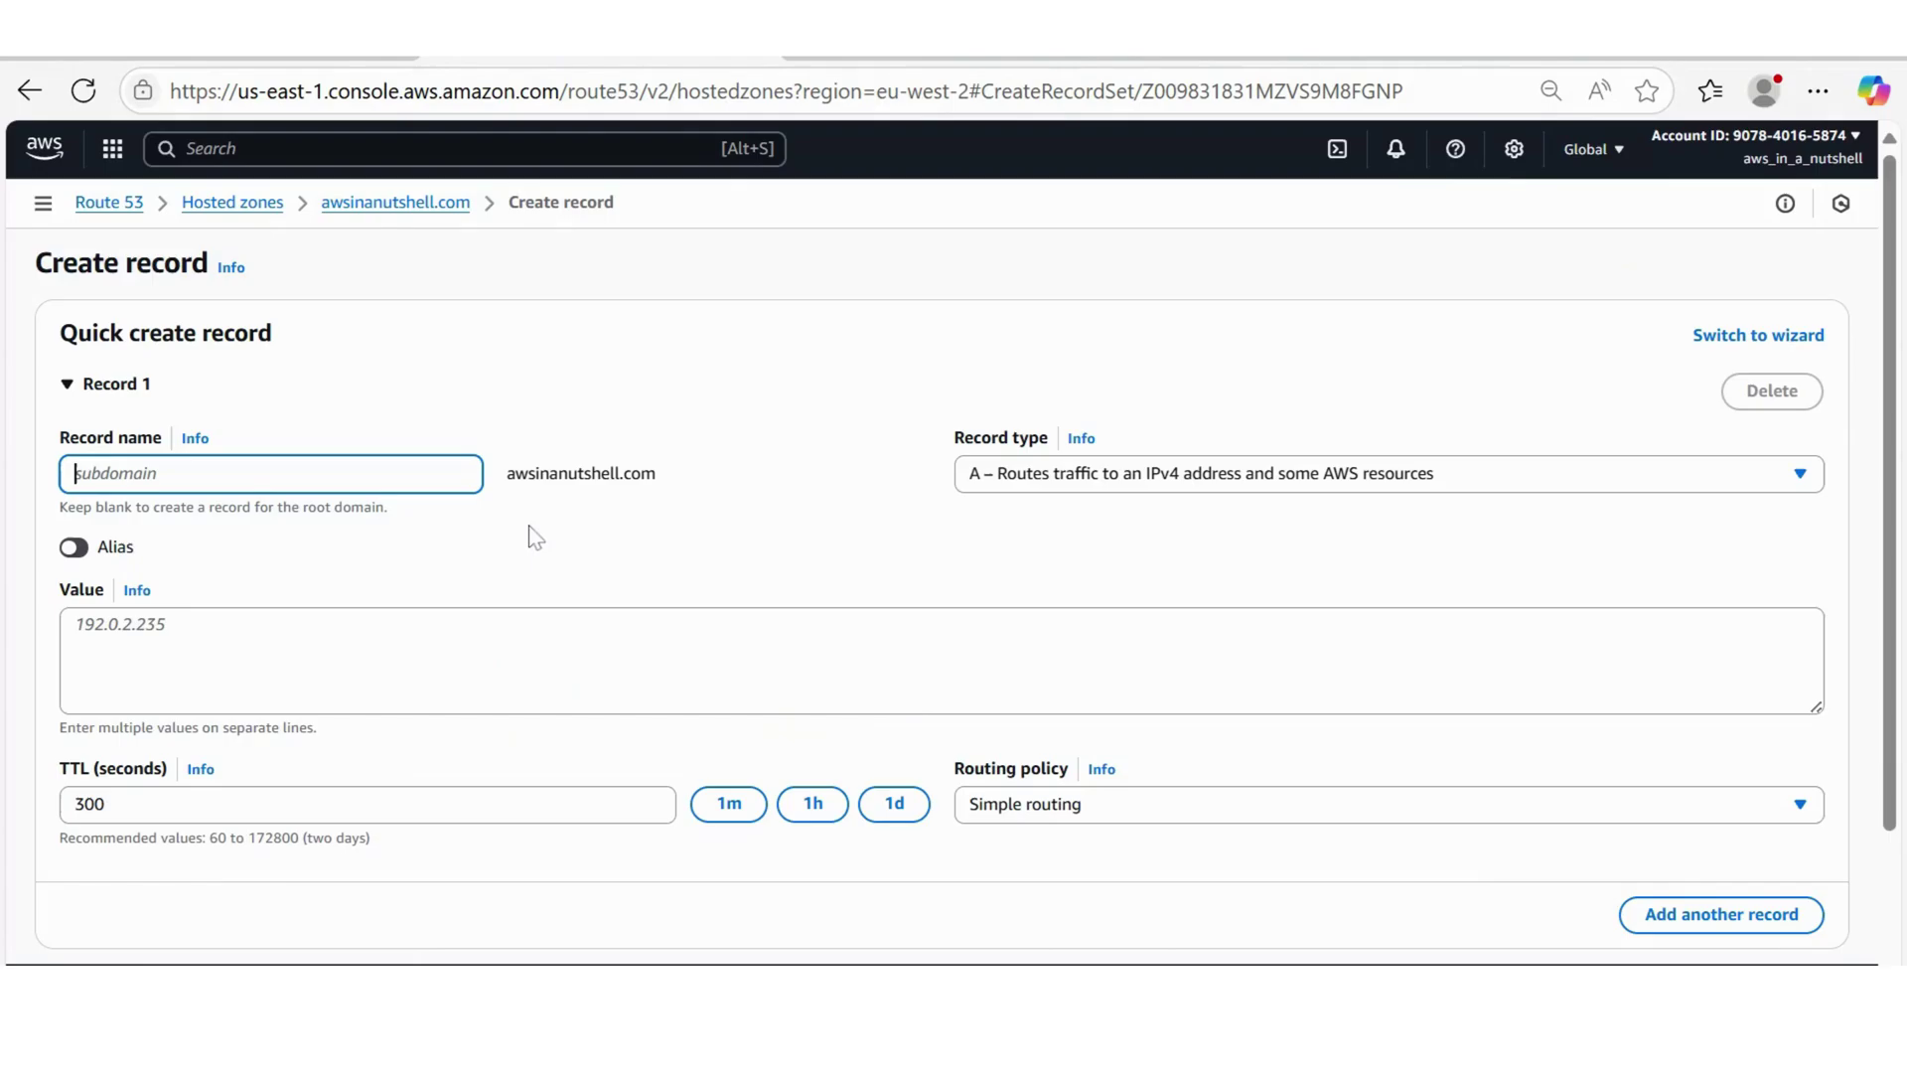
- Create the root domain's A record with the value 18.171.174.59, TTL 300 and simple routing
{"action": "left_click", "coordinate": [400, 635]}
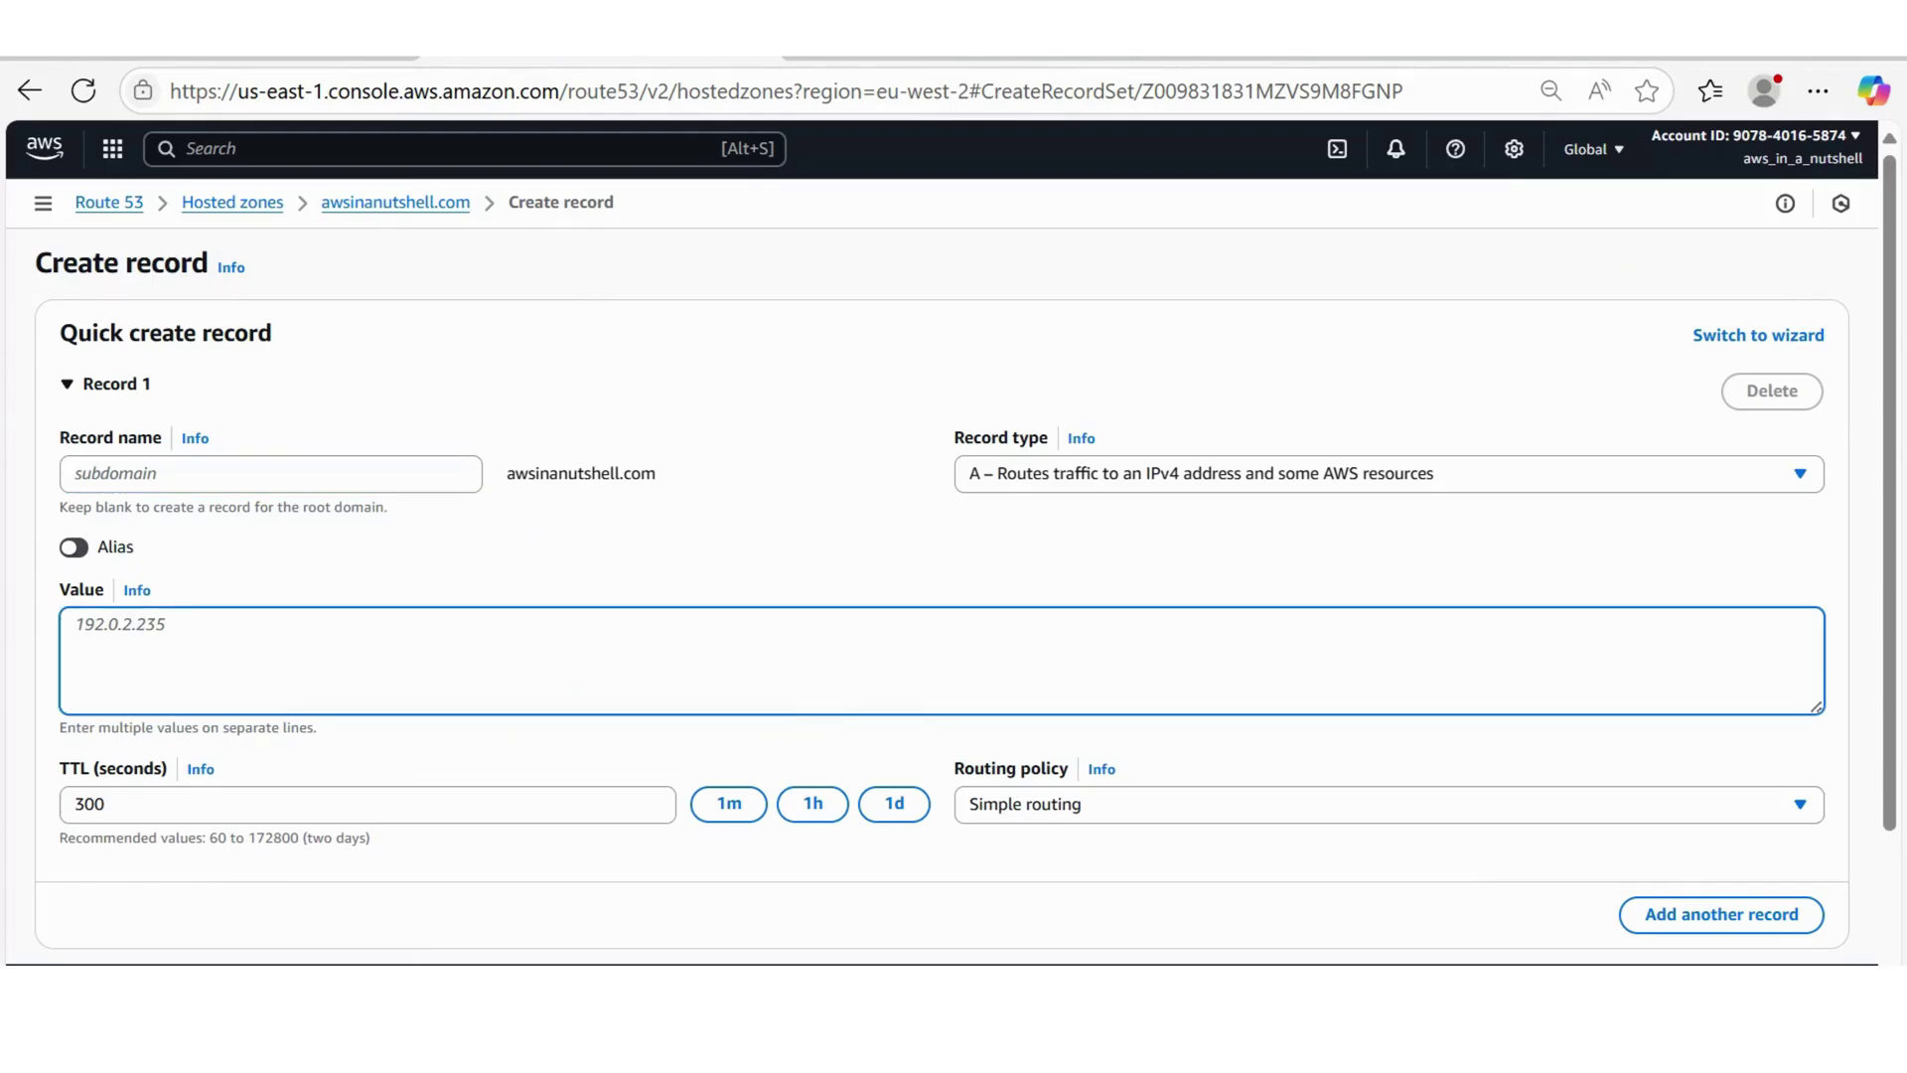
{"action": "key", "text": "ctrl+v"}
{"action": "scroll", "coordinate": [600, 608], "scroll_direction": "down", "scroll_amount": 2}
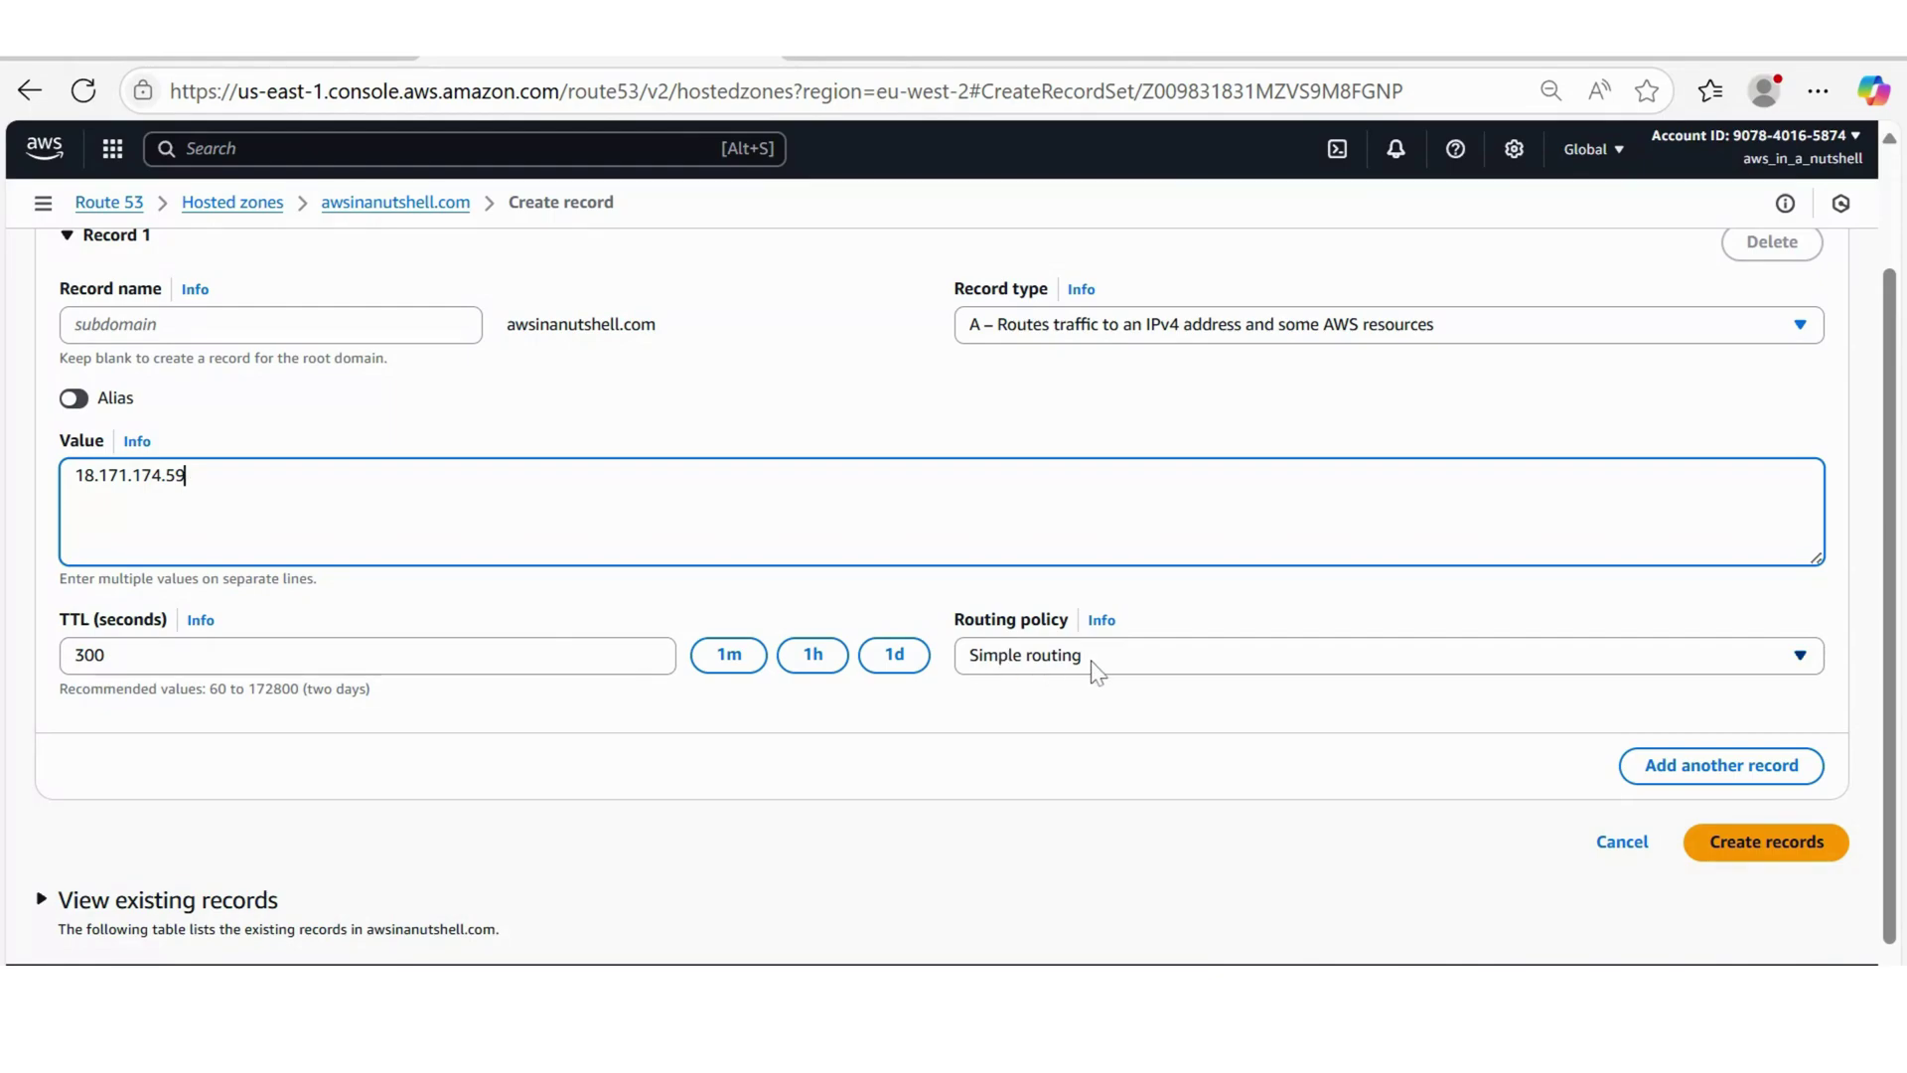
{"action": "left_click", "coordinate": [1734, 856]}
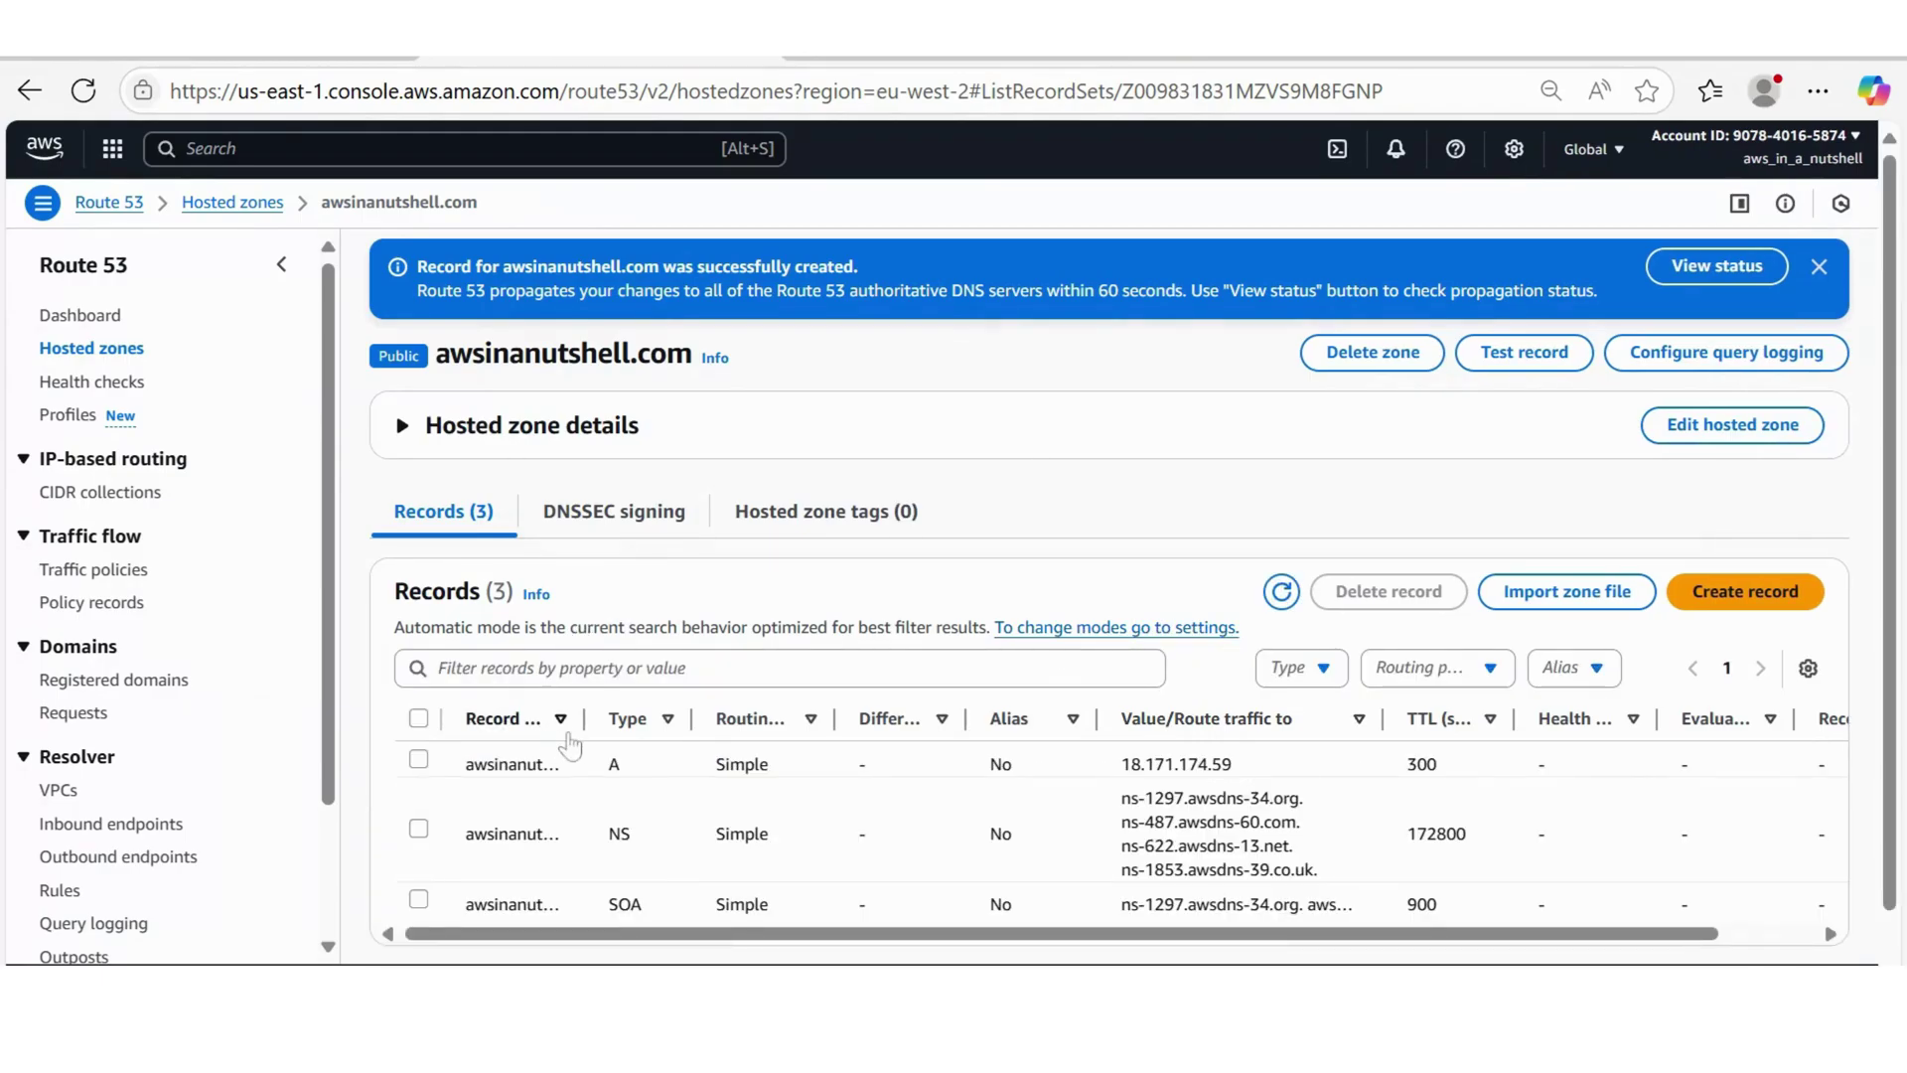
- Widen the record name column, copy the domain name awsinanutshell.com from the records, and load it in a new browser tab
{"action": "left_click_drag", "start_coordinate": [584, 718], "coordinate": [750, 718]}
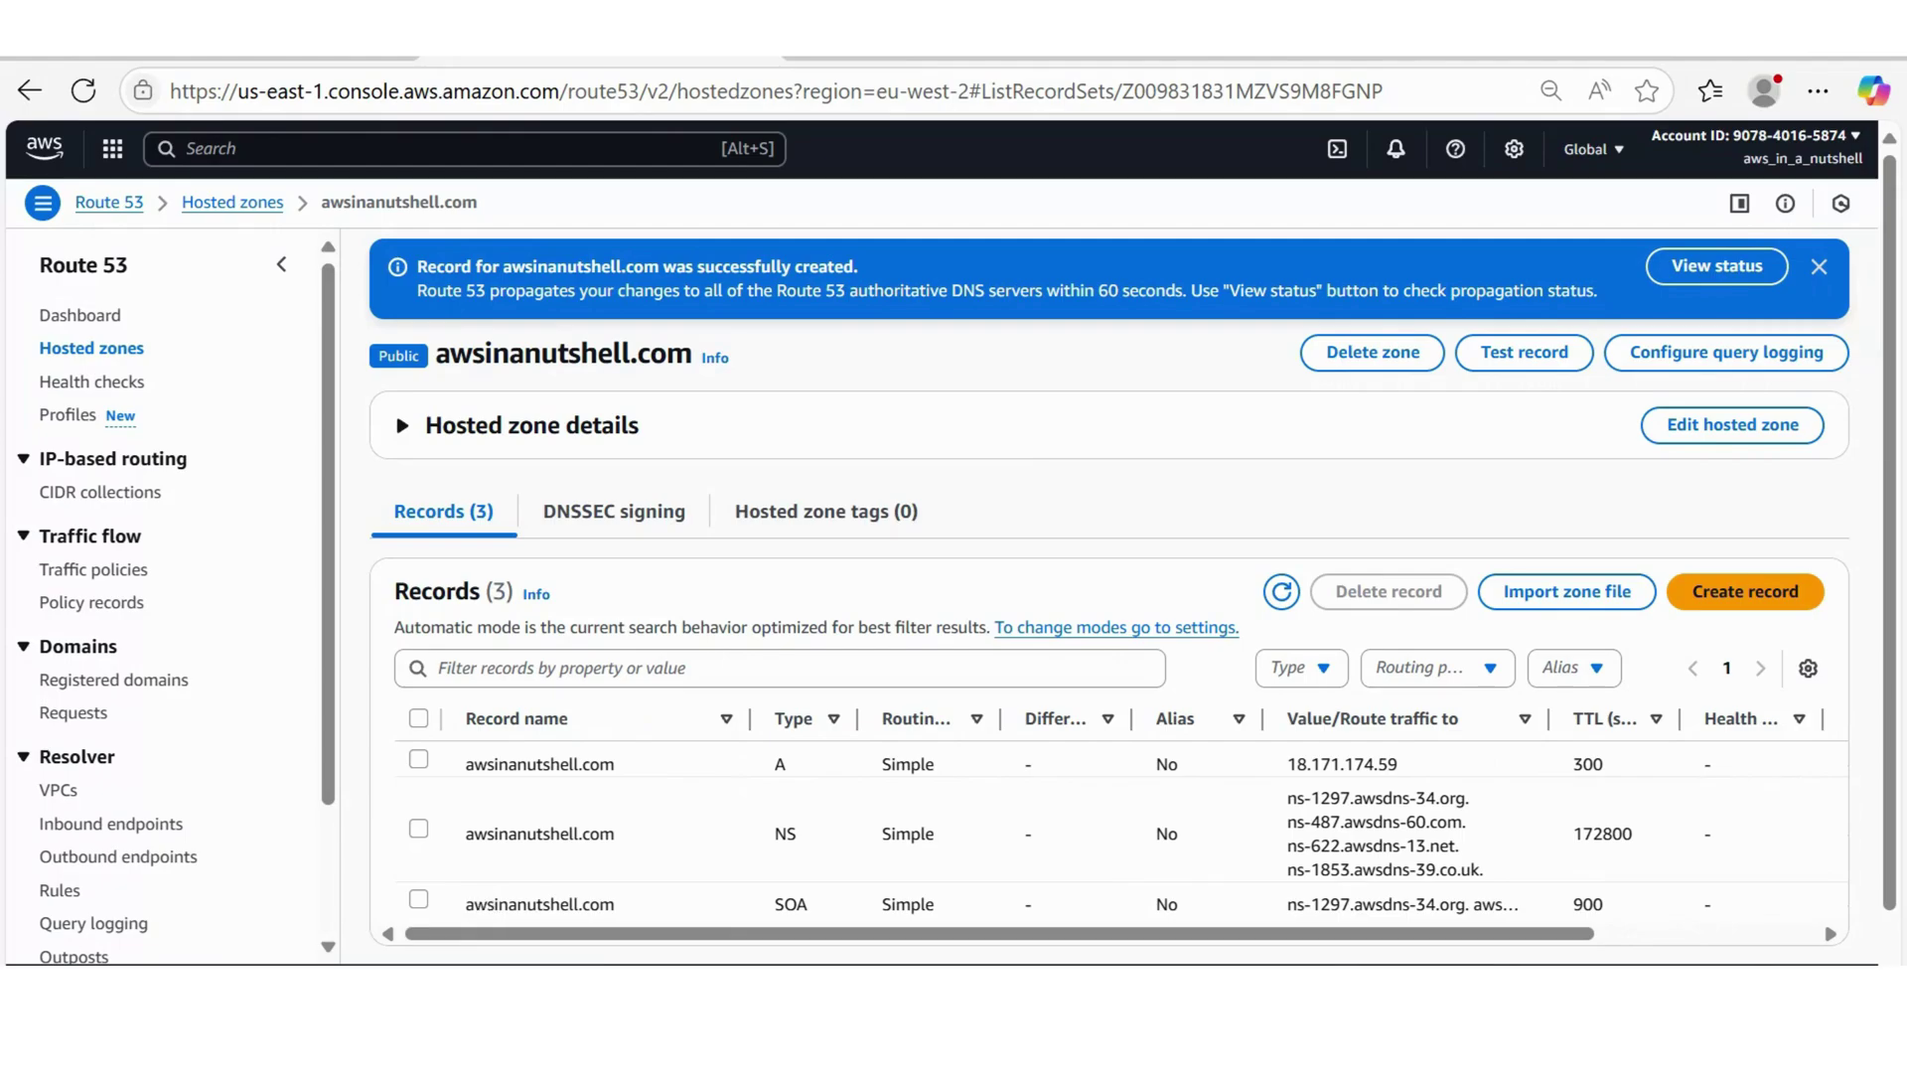
{"action": "left_click_drag", "start_coordinate": [463, 904], "coordinate": [621, 907]}
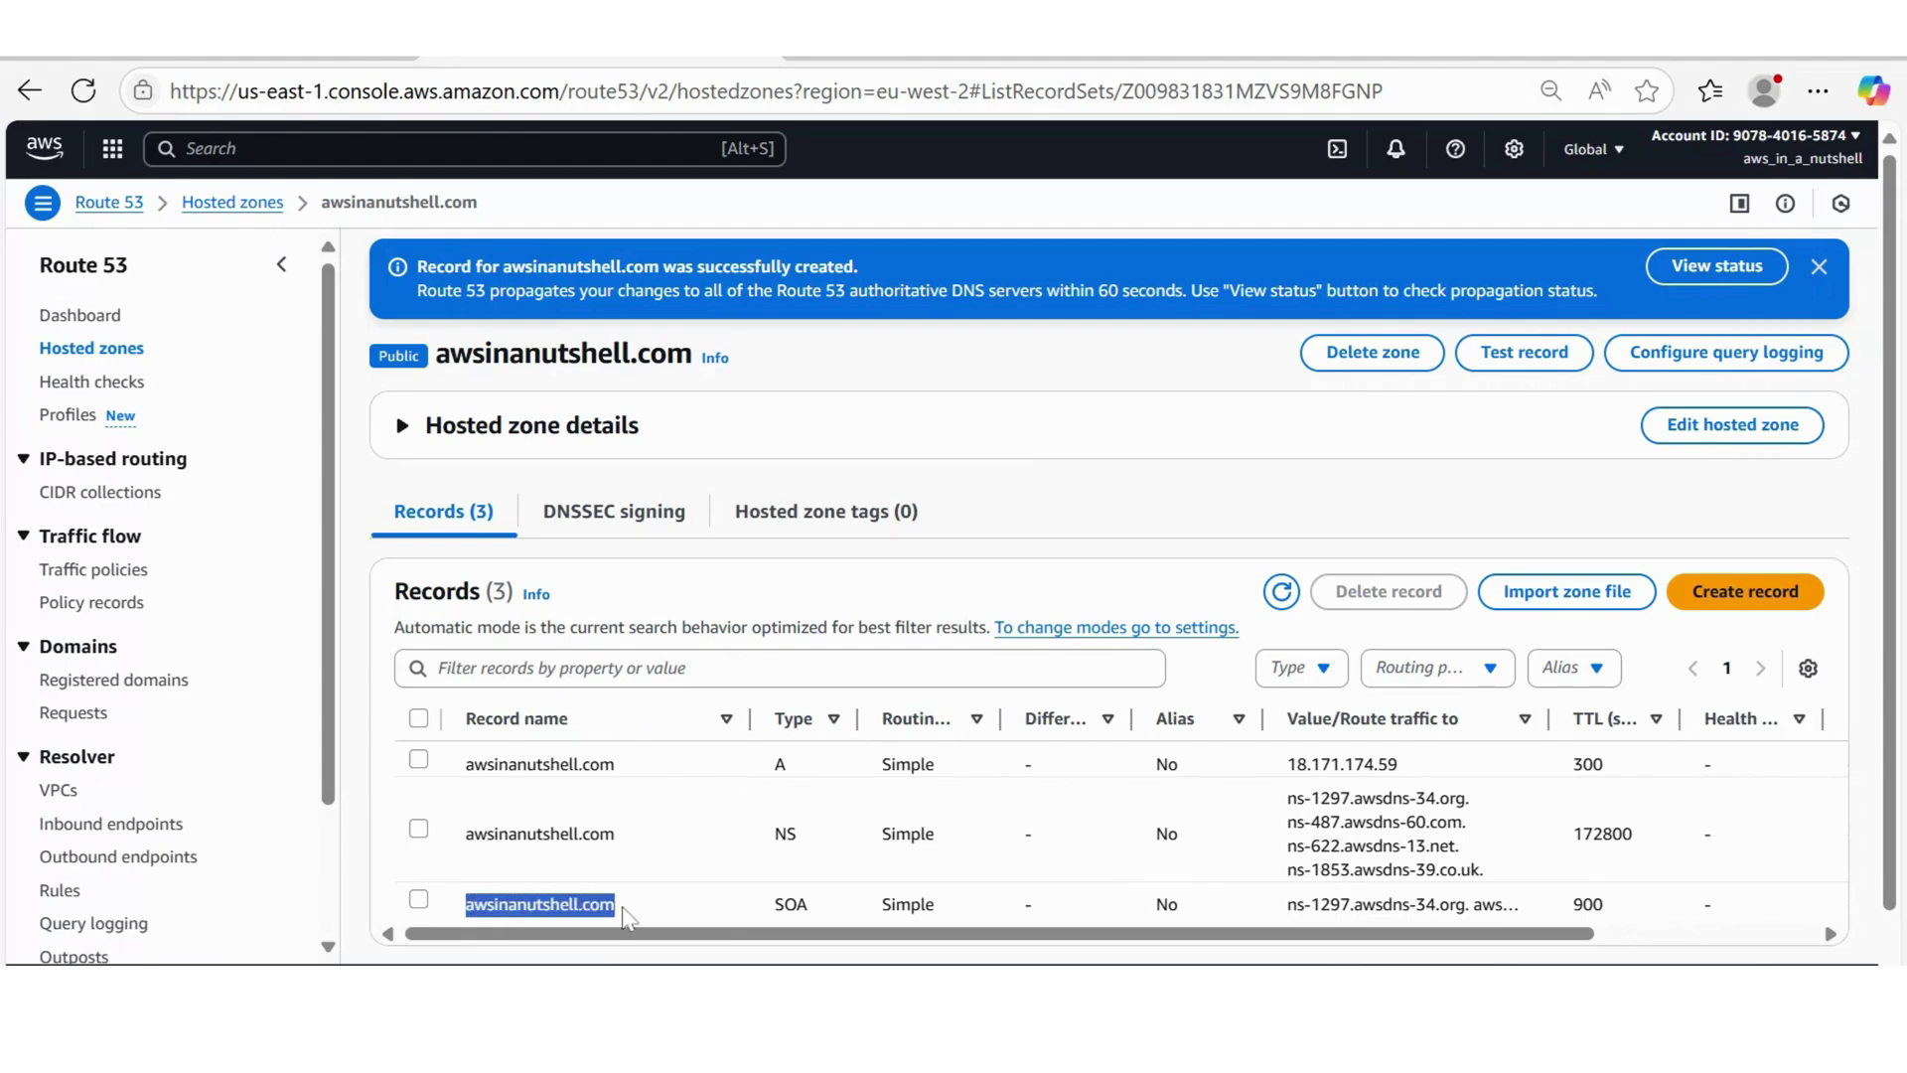
{"action": "key", "text": "ctrl+c"}
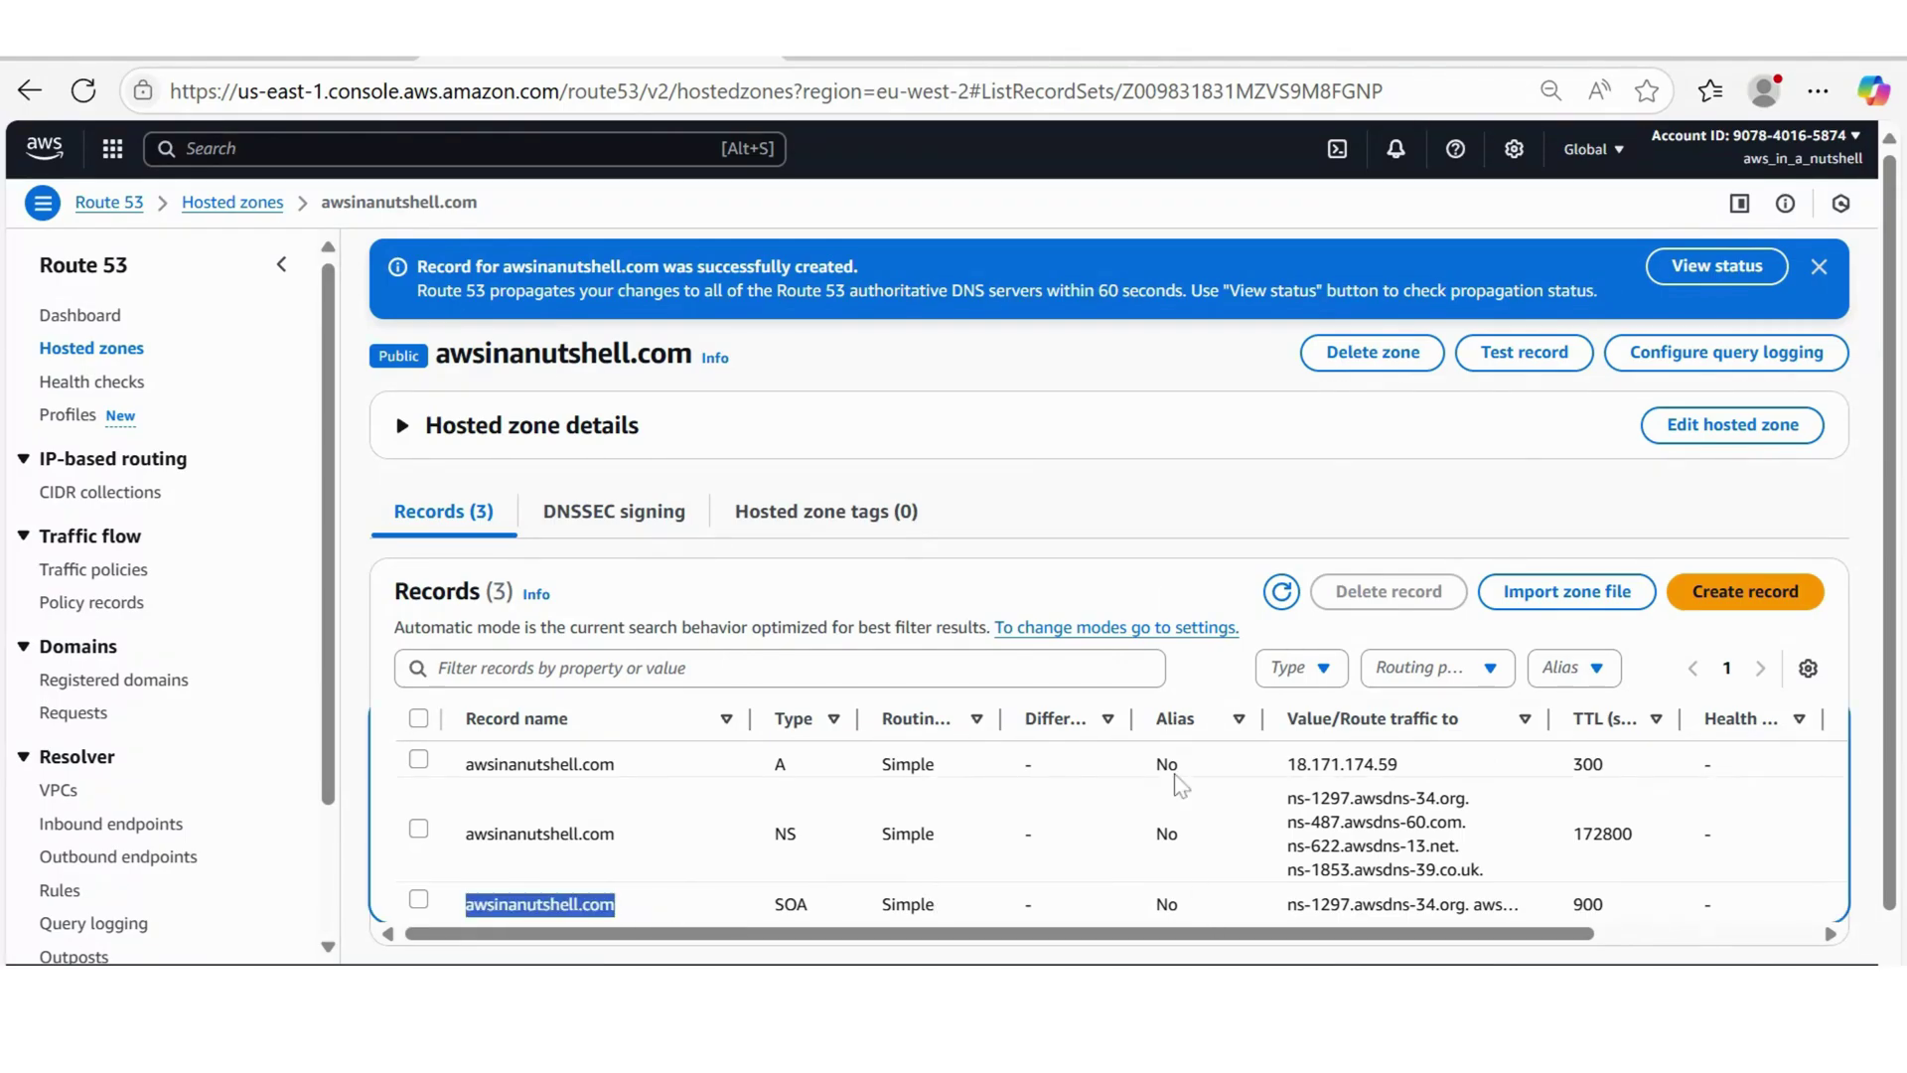
{"action": "key", "text": "ctrl+t"}
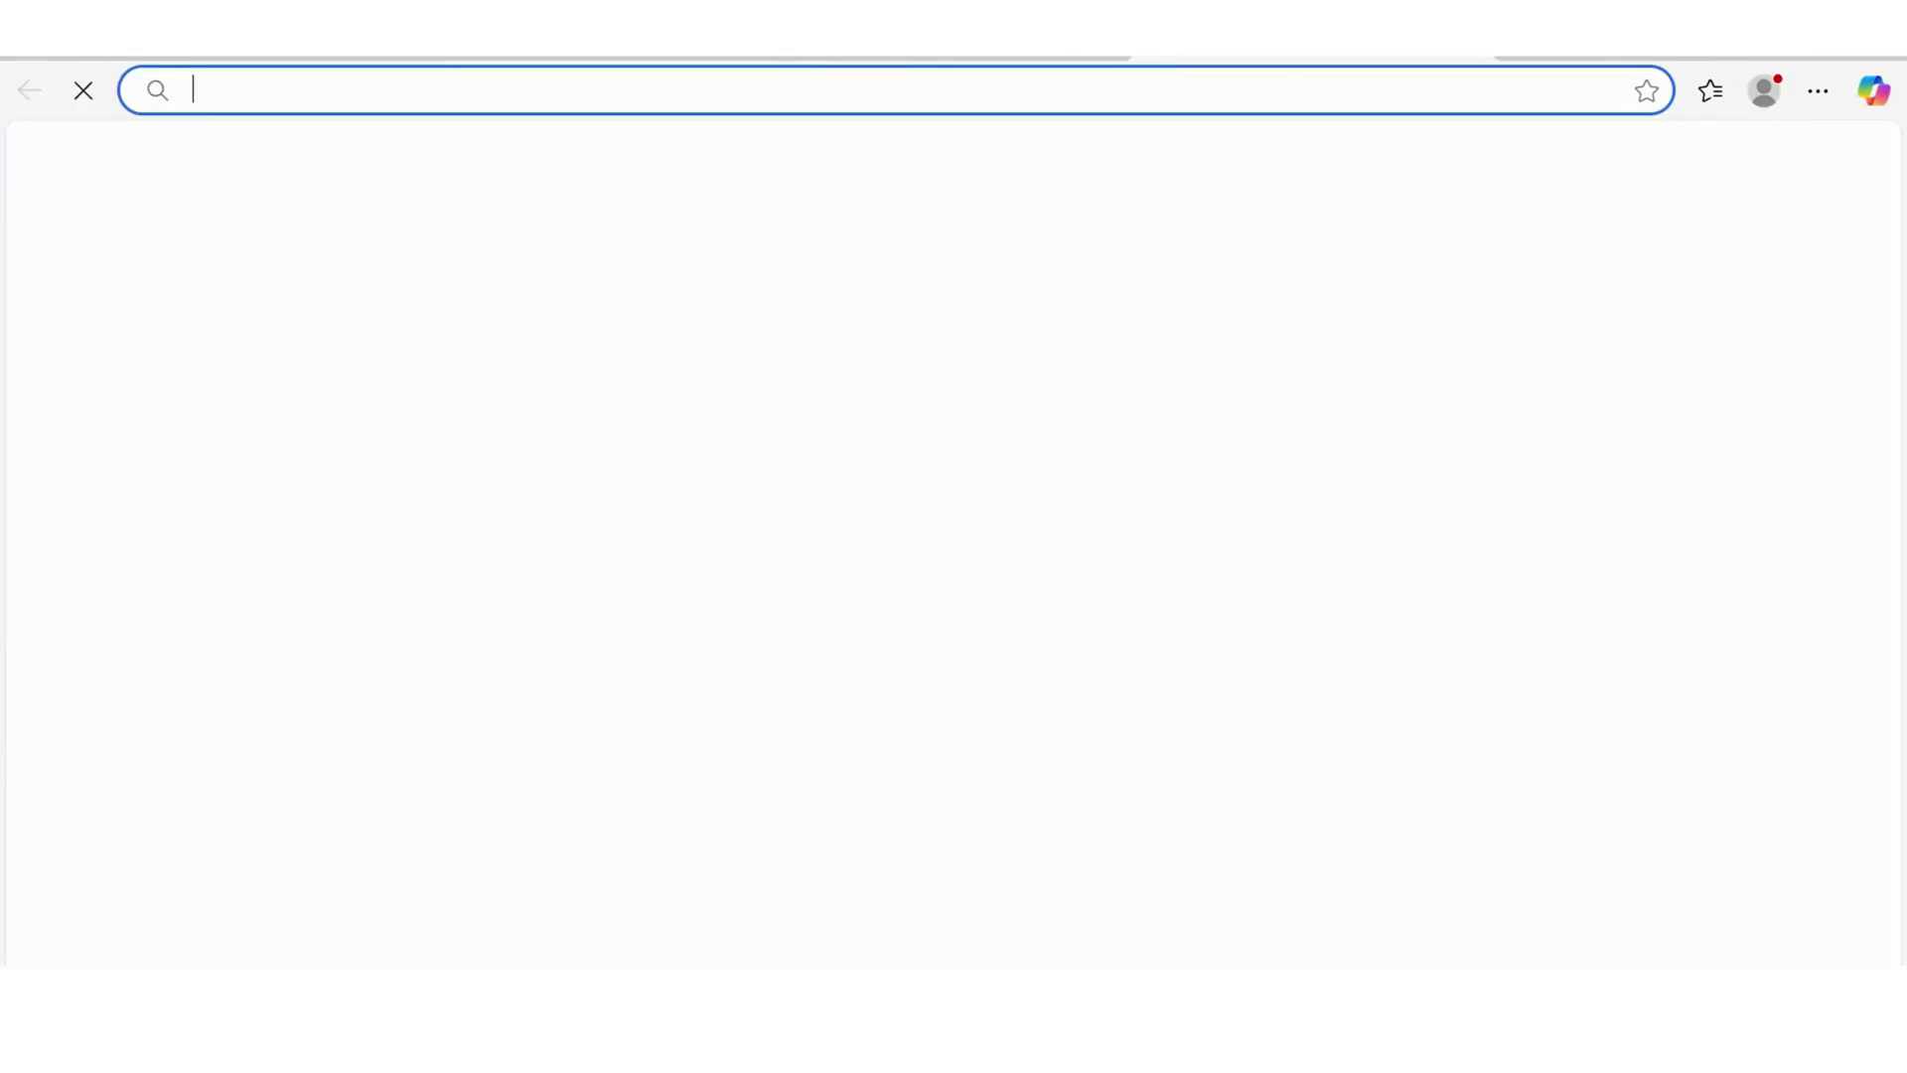
{"action": "key", "text": "ctrl+v"}
{"action": "key", "text": "Return"}
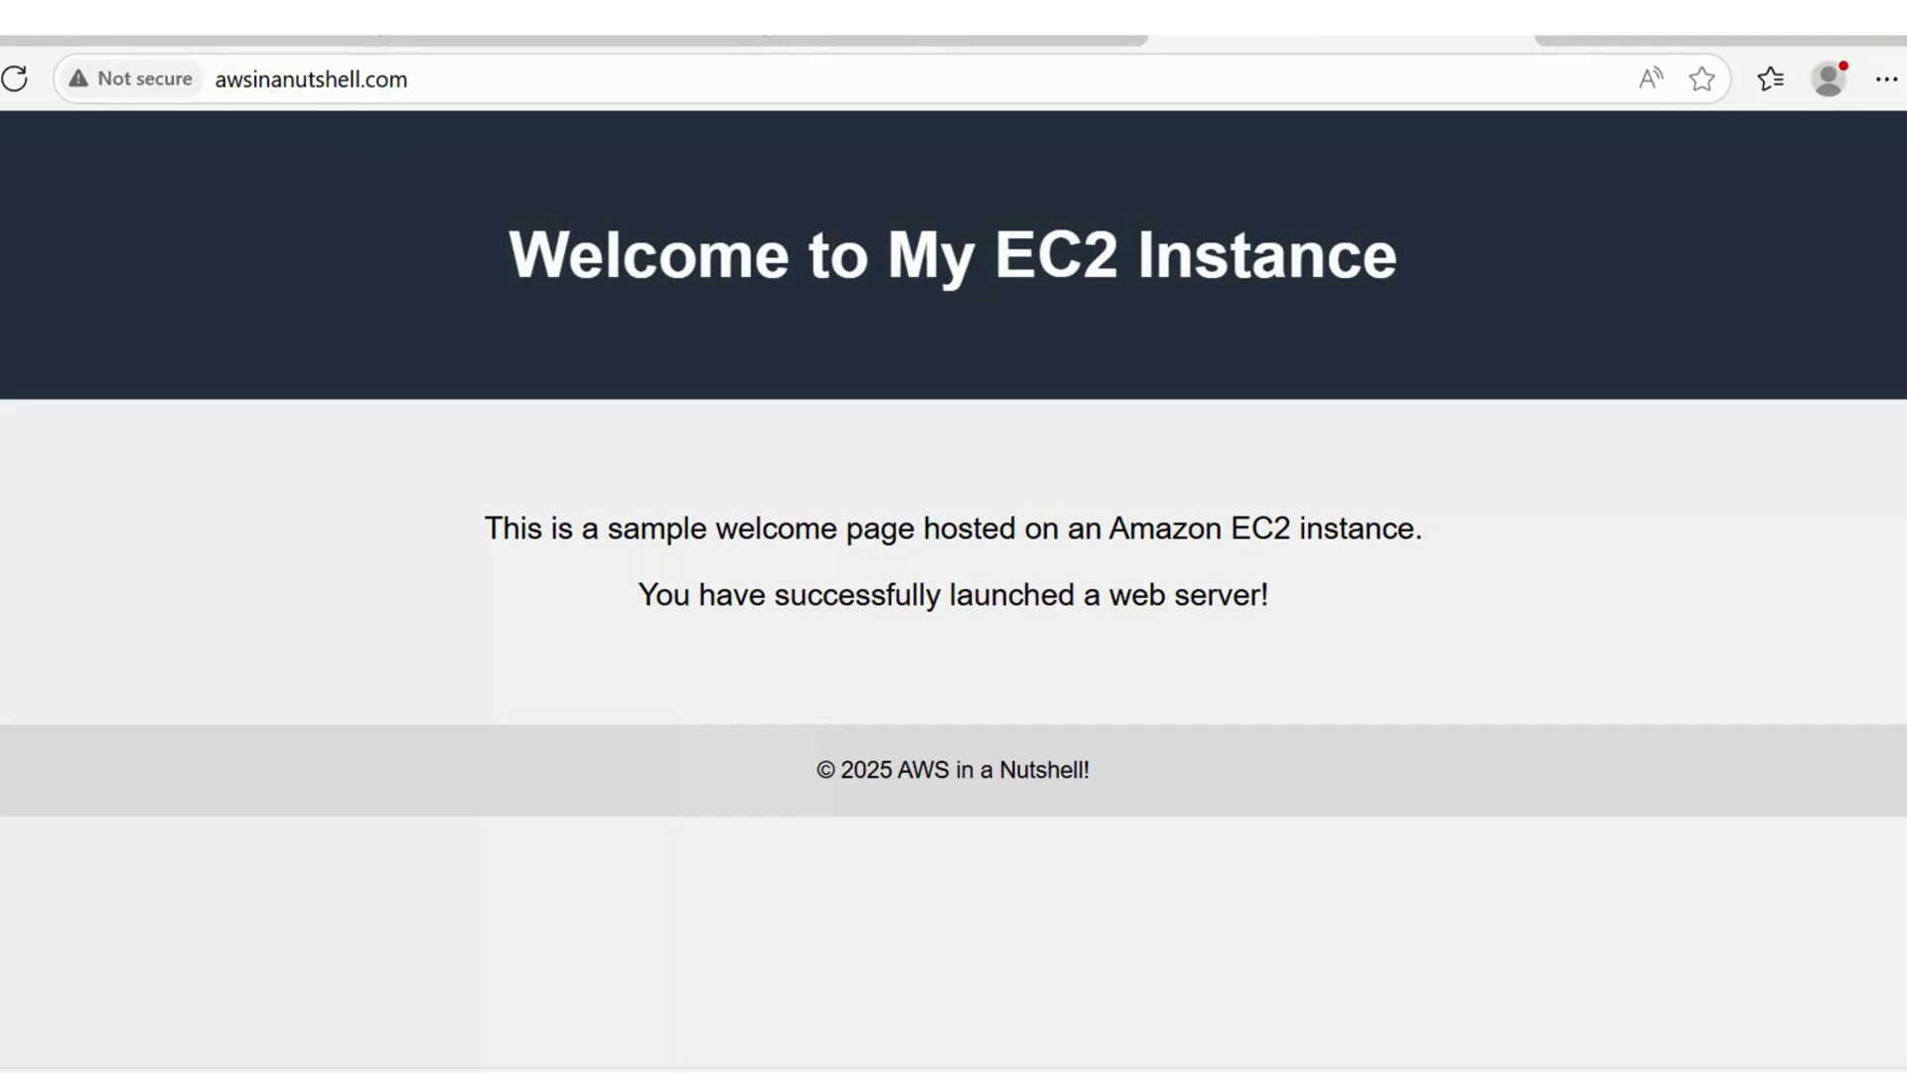
- Return to the AWS console, find the Route 53 service and open the records of the awsinanutshell.com hosted zone
{"action": "left_click", "coordinate": [254, 38]}
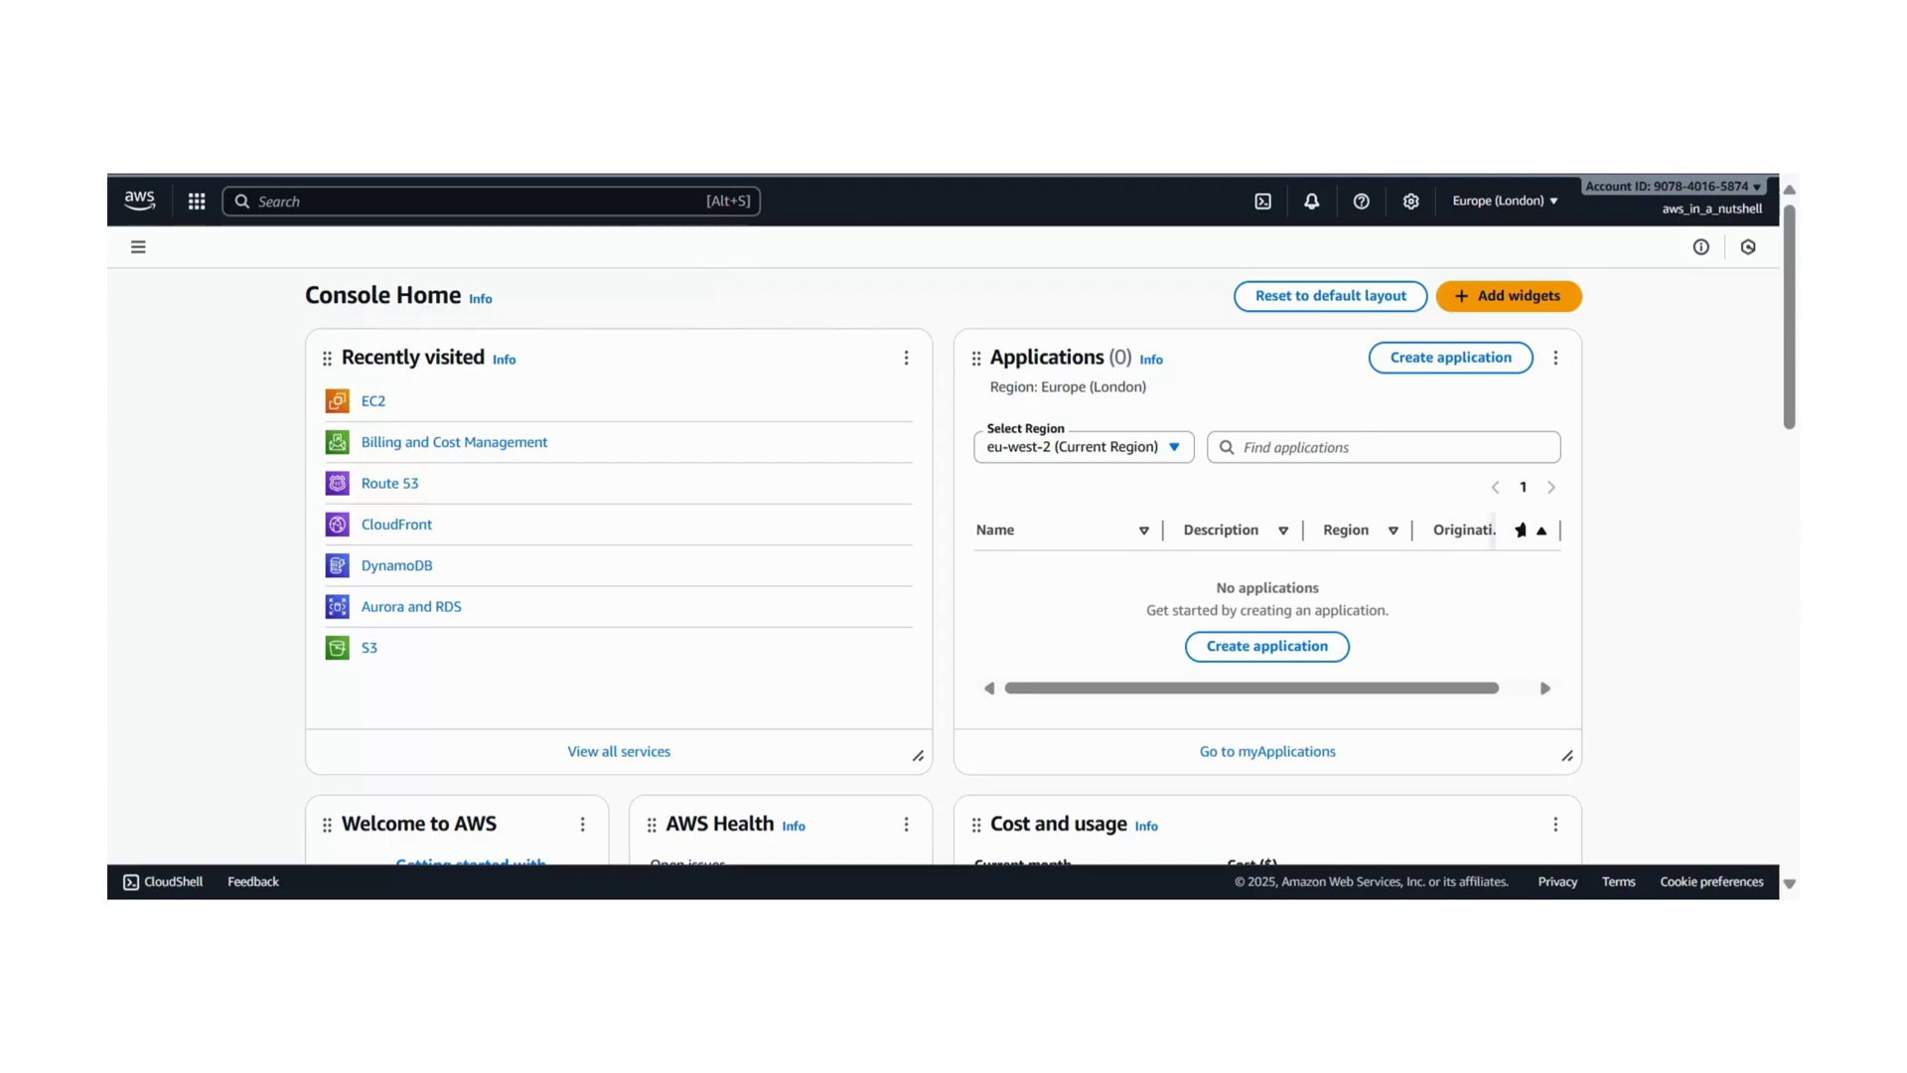
{"action": "left_click", "coordinate": [260, 201]}
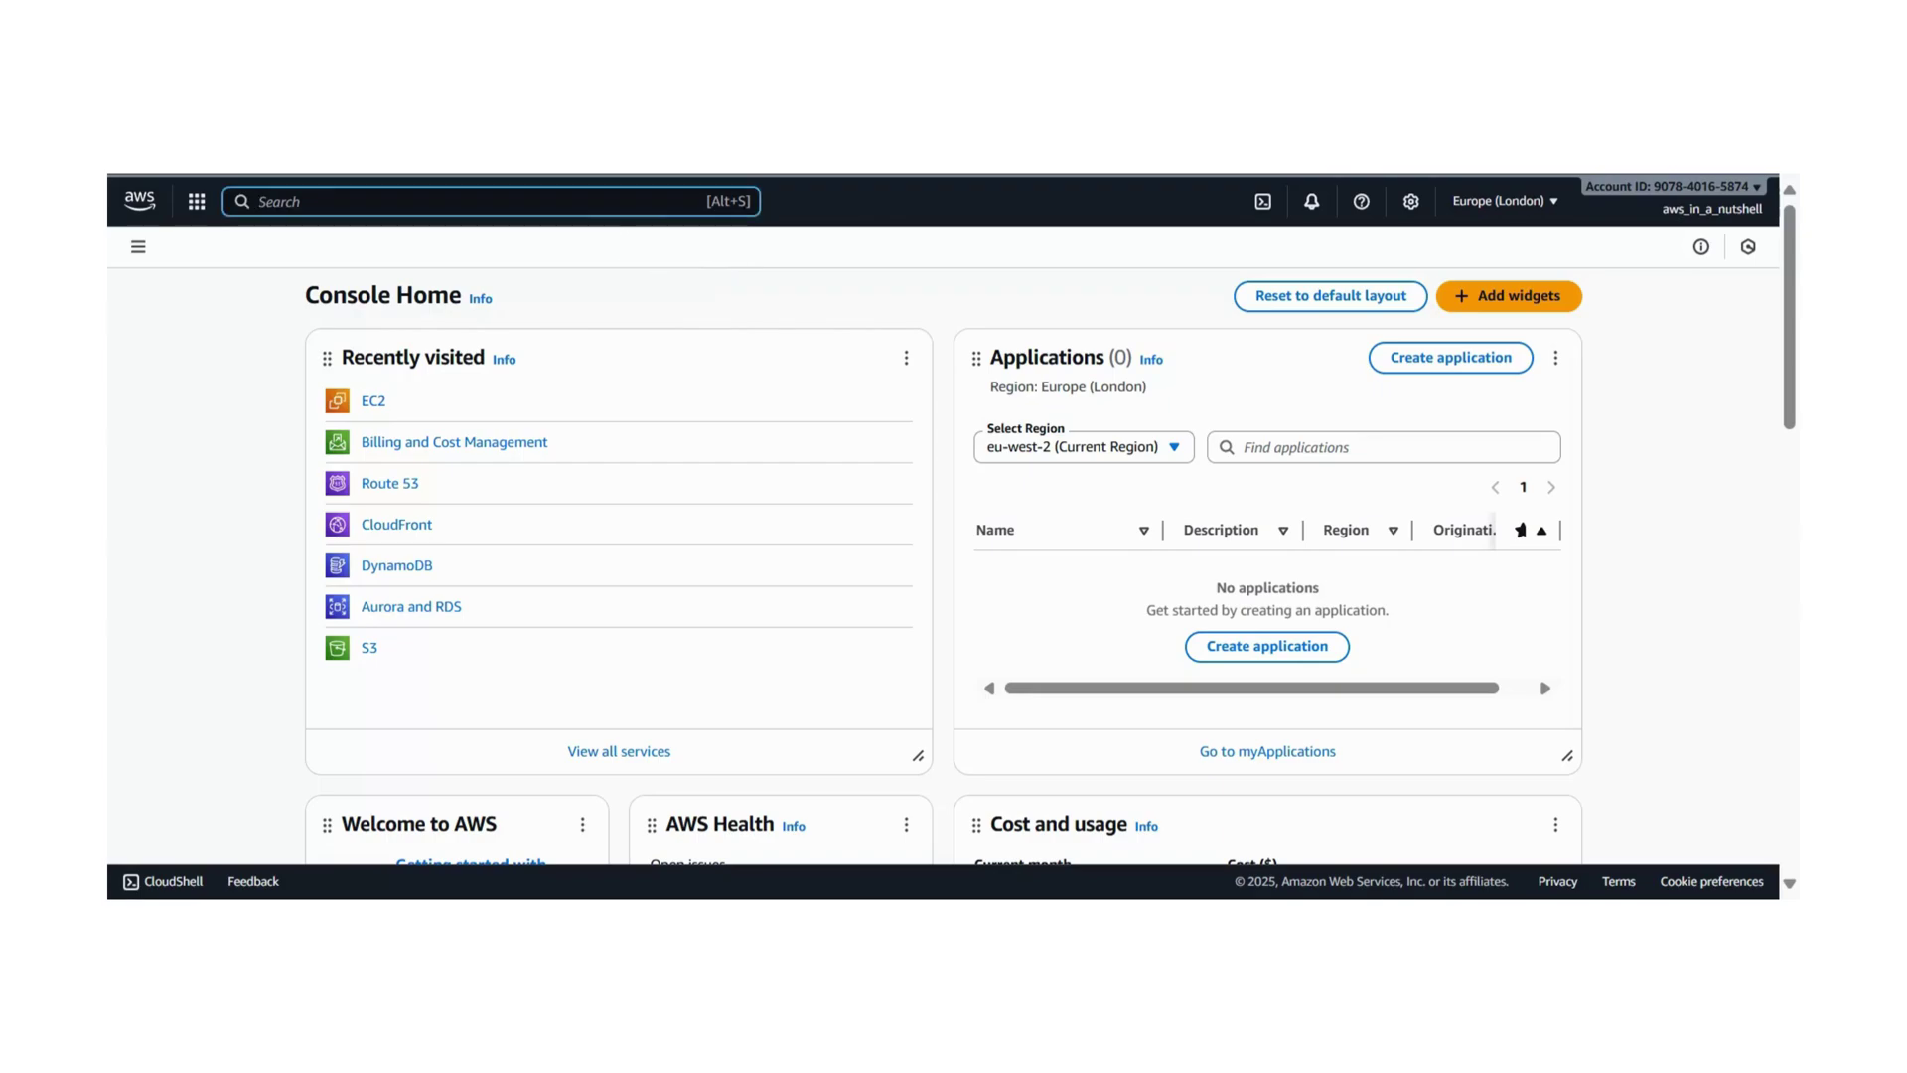
{"action": "type", "text": "route 53"}
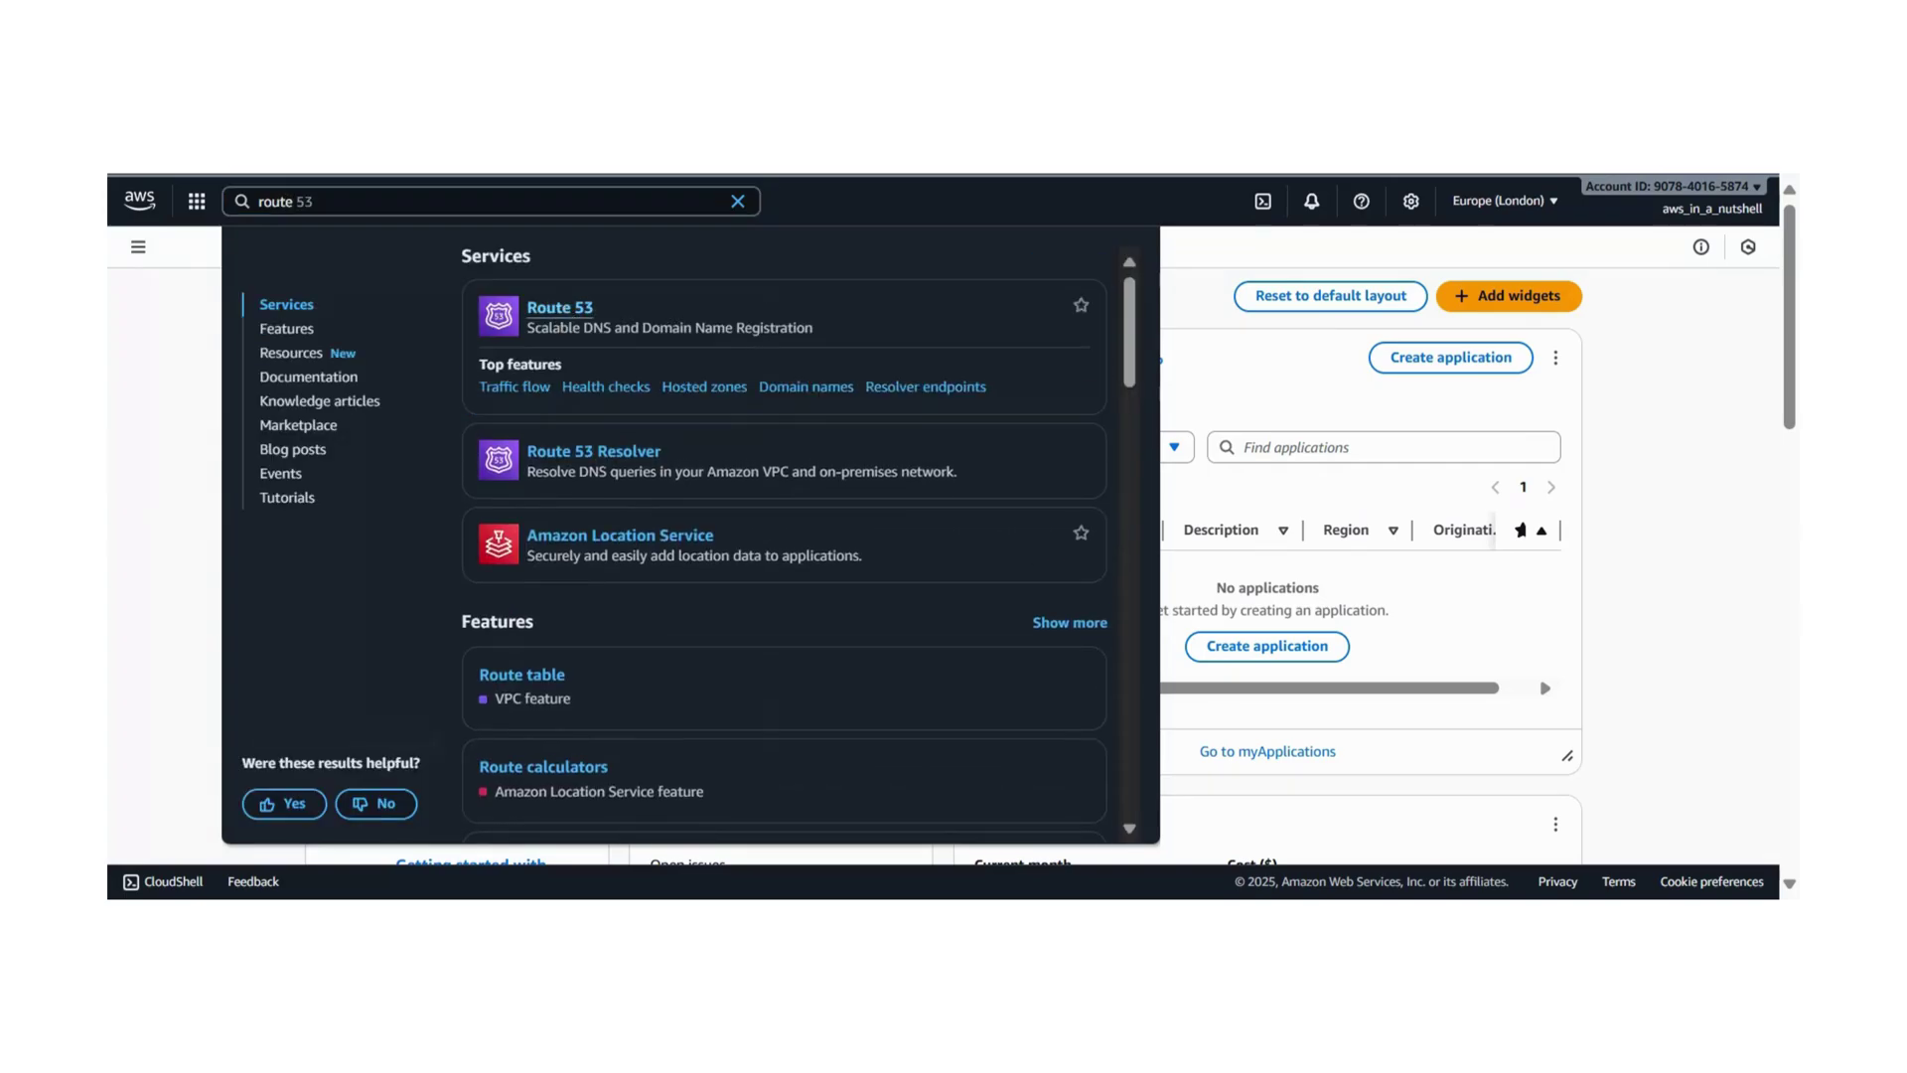
{"action": "left_click", "coordinate": [561, 309]}
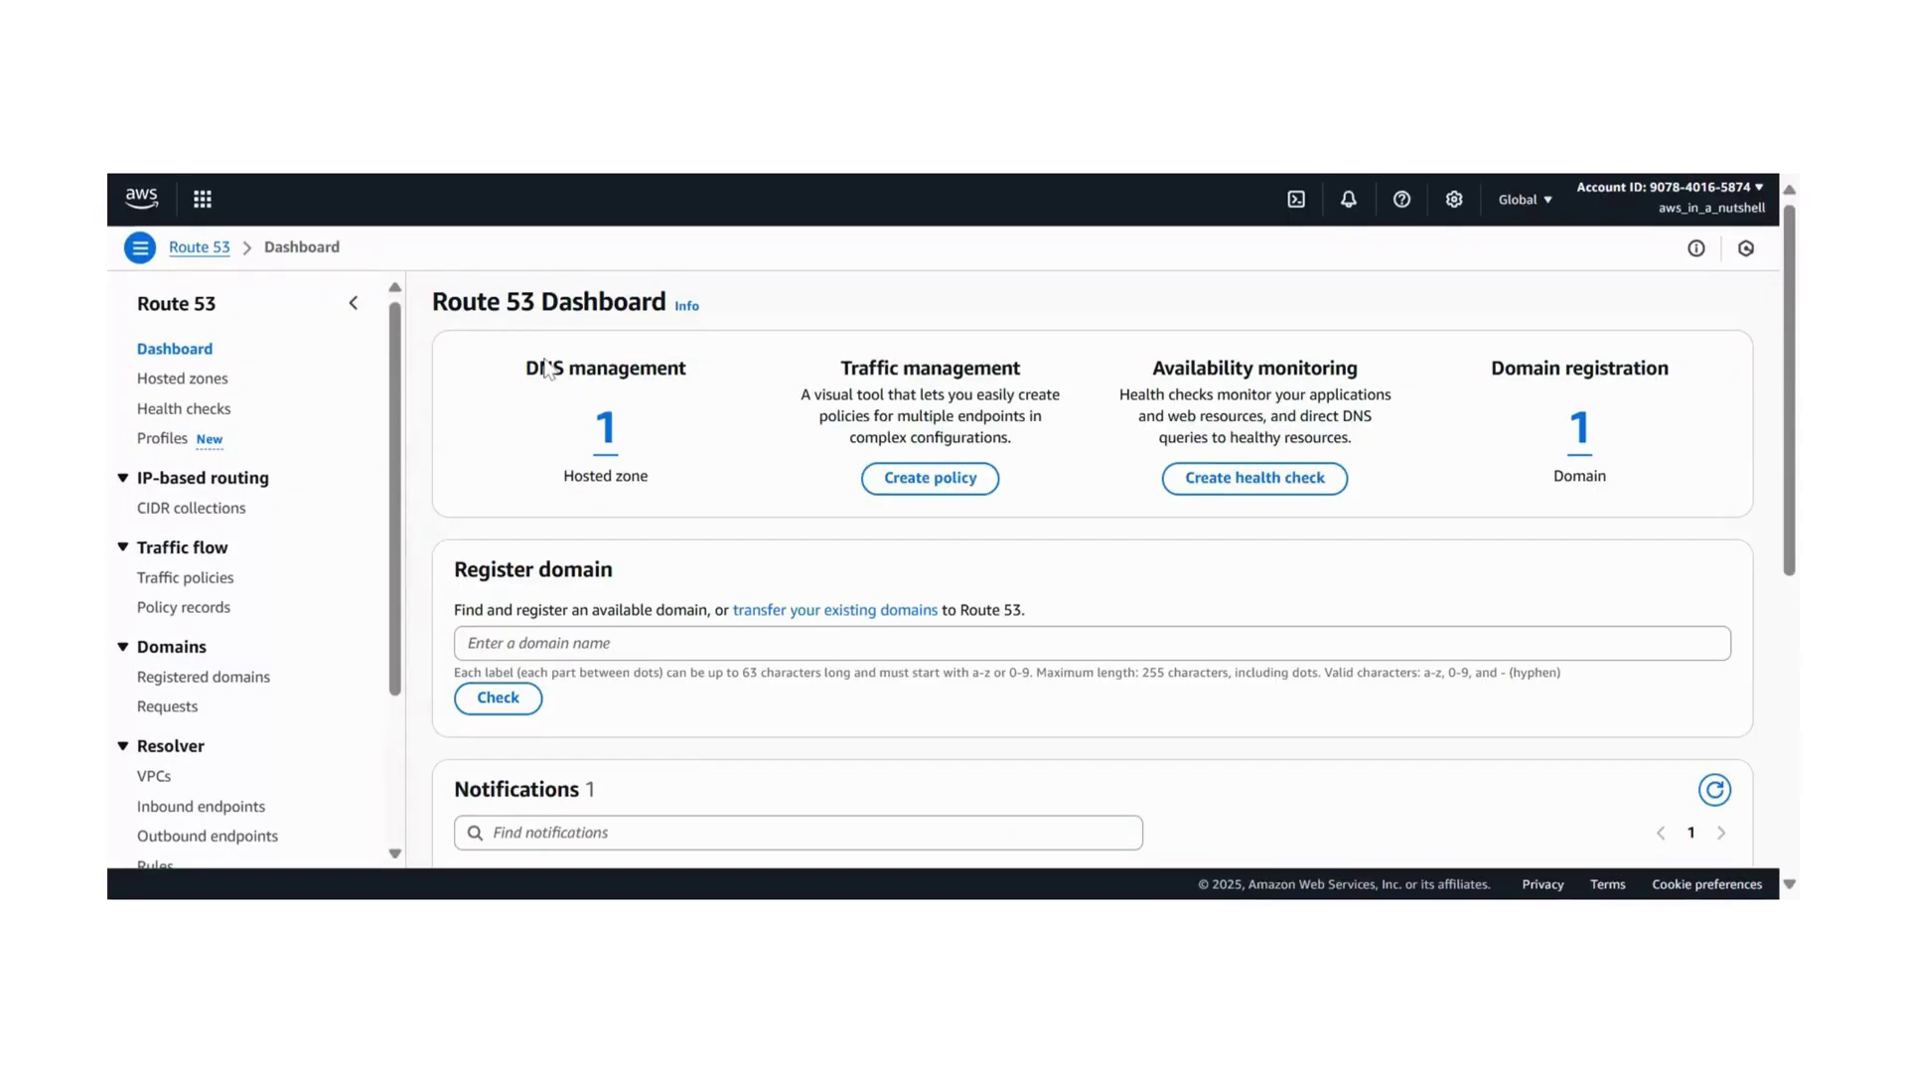
{"action": "left_click", "coordinate": [606, 429]}
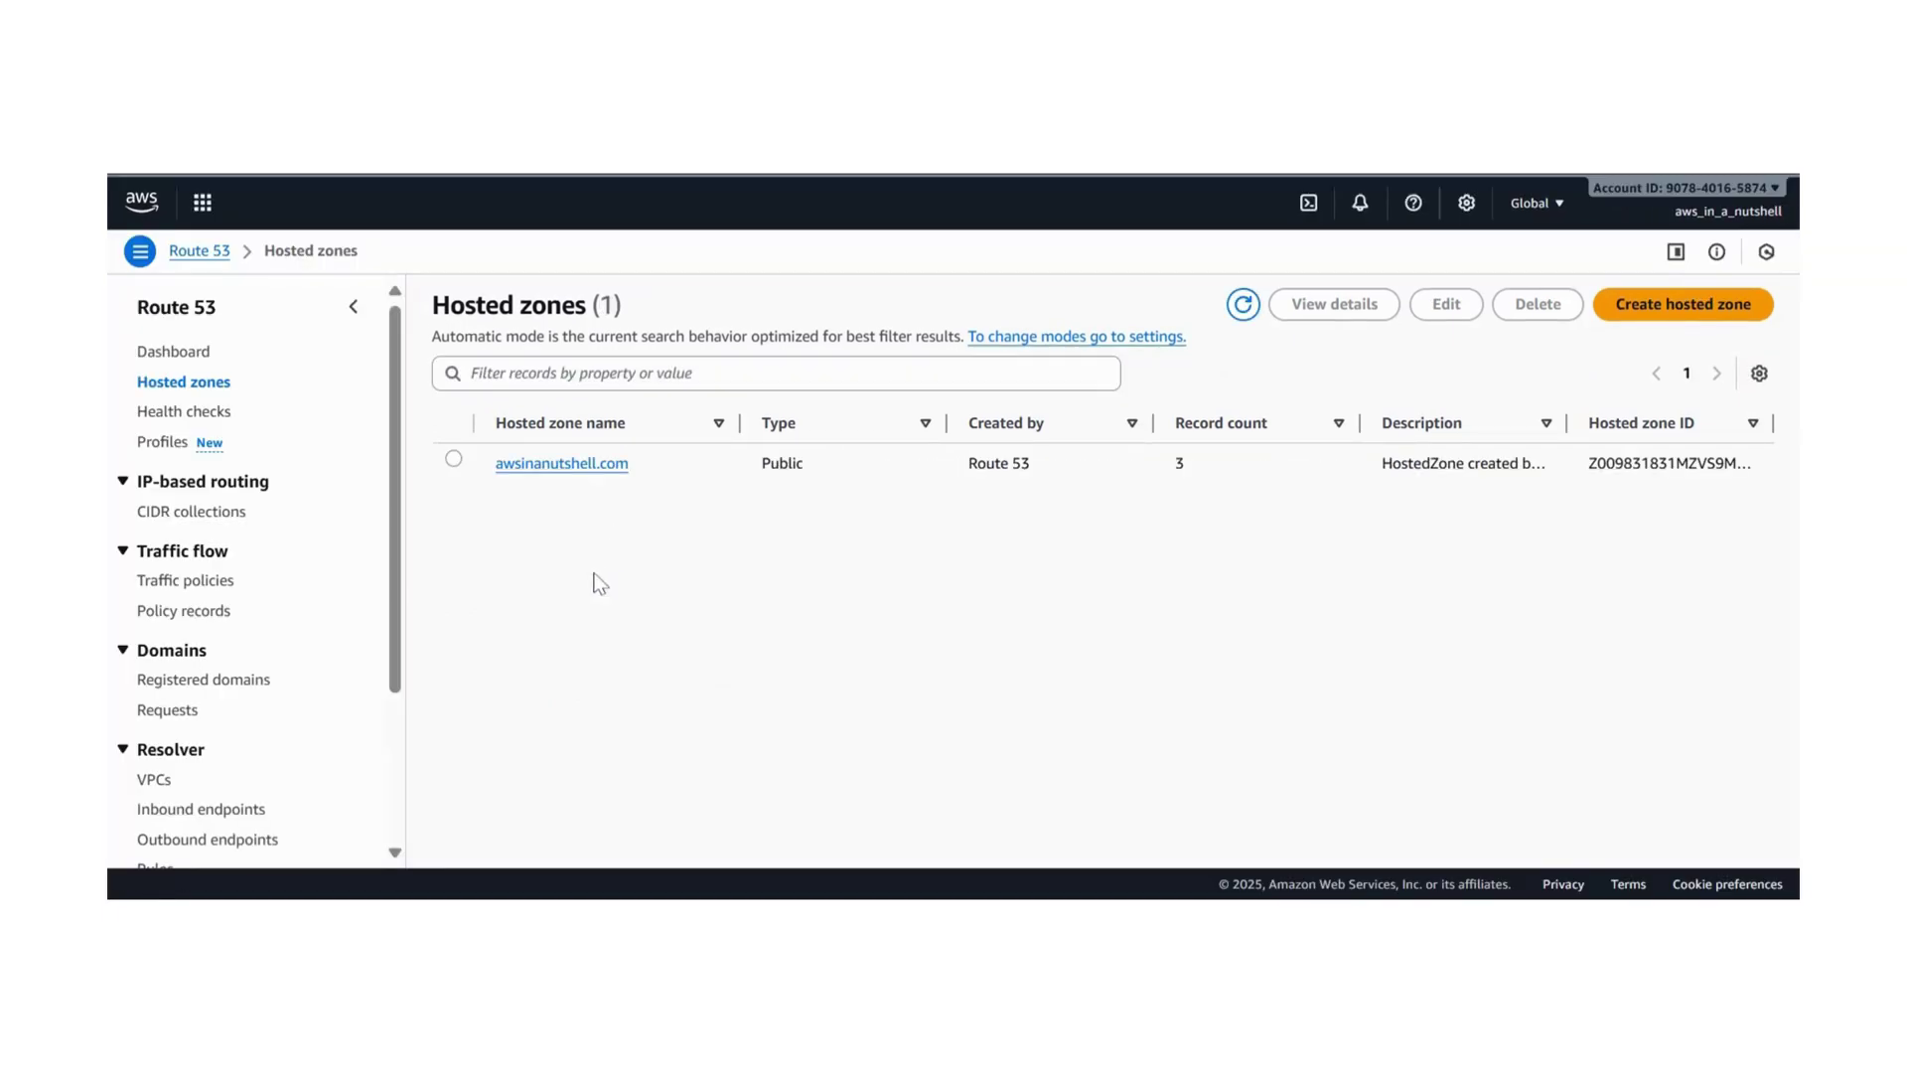
{"action": "left_click", "coordinate": [561, 463]}
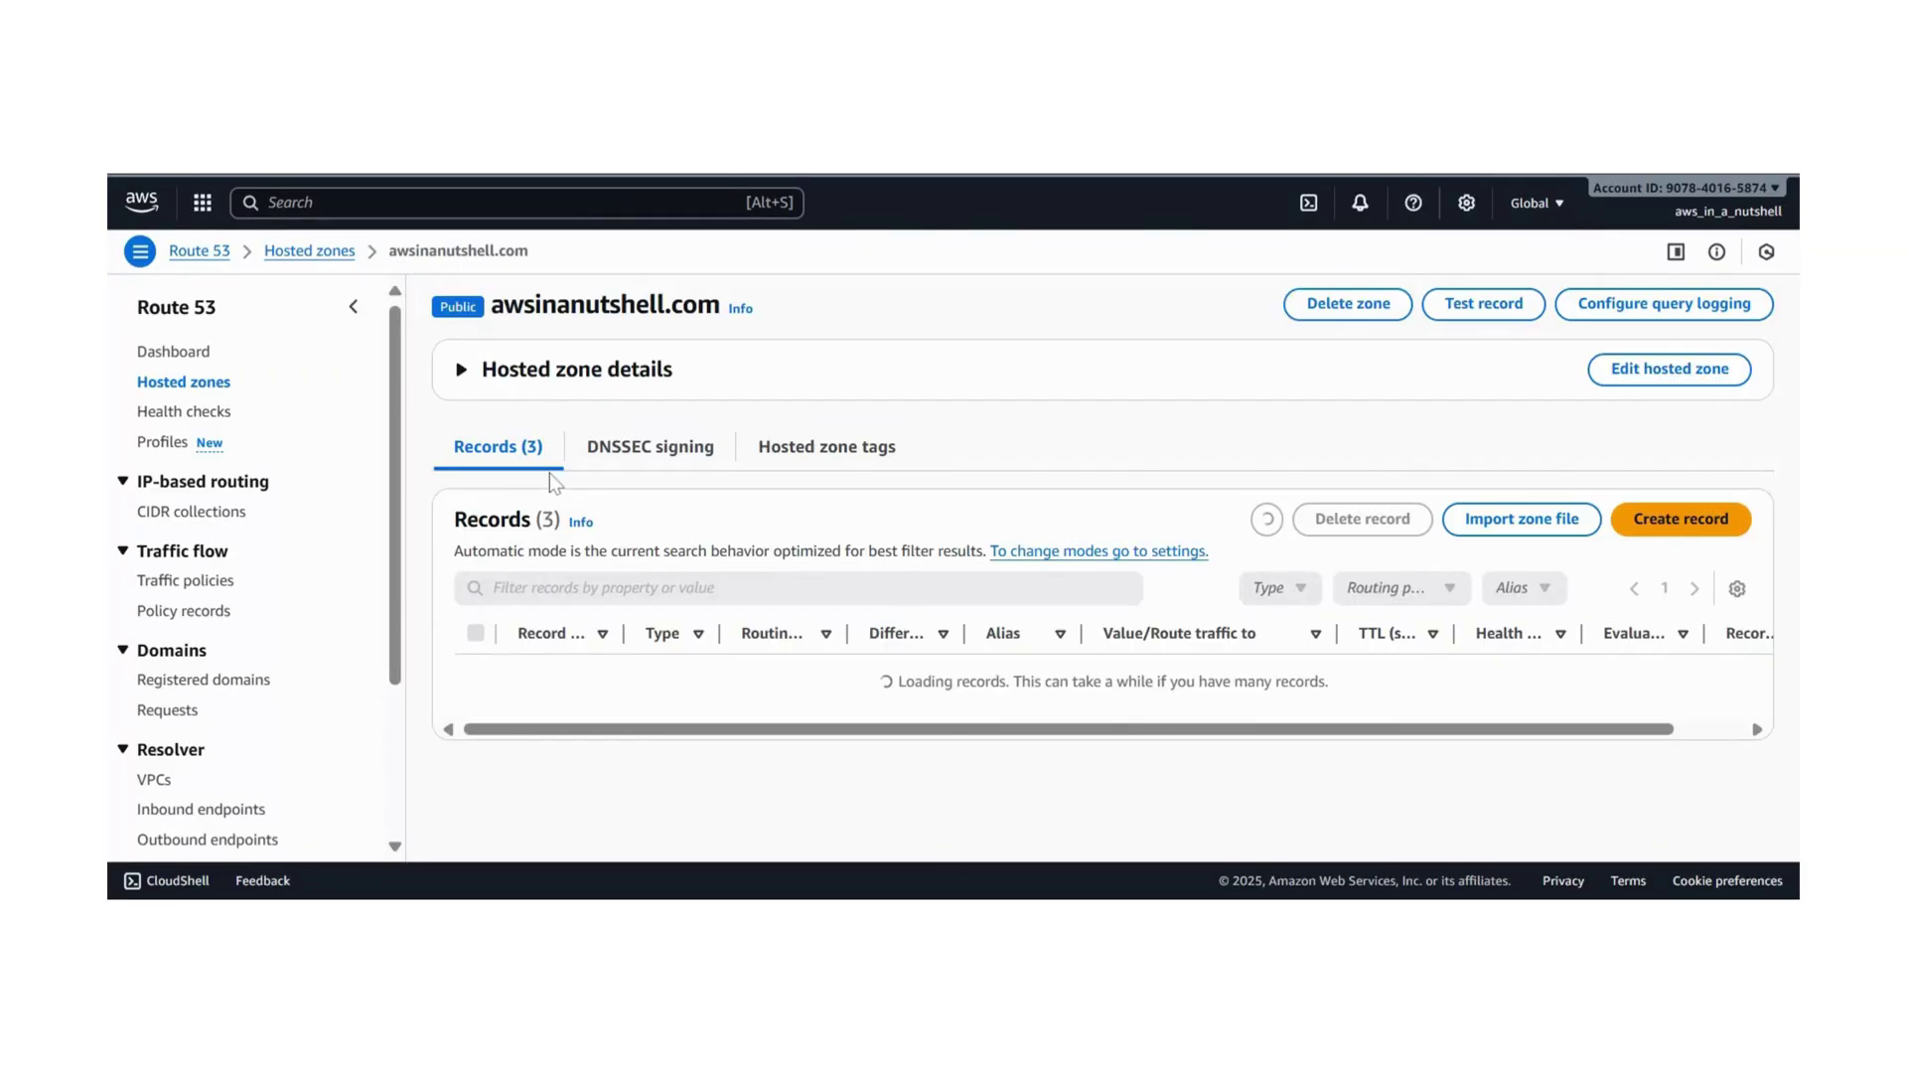
{"action": "scroll", "coordinate": [581, 547], "scroll_direction": "down", "scroll_amount": 1}
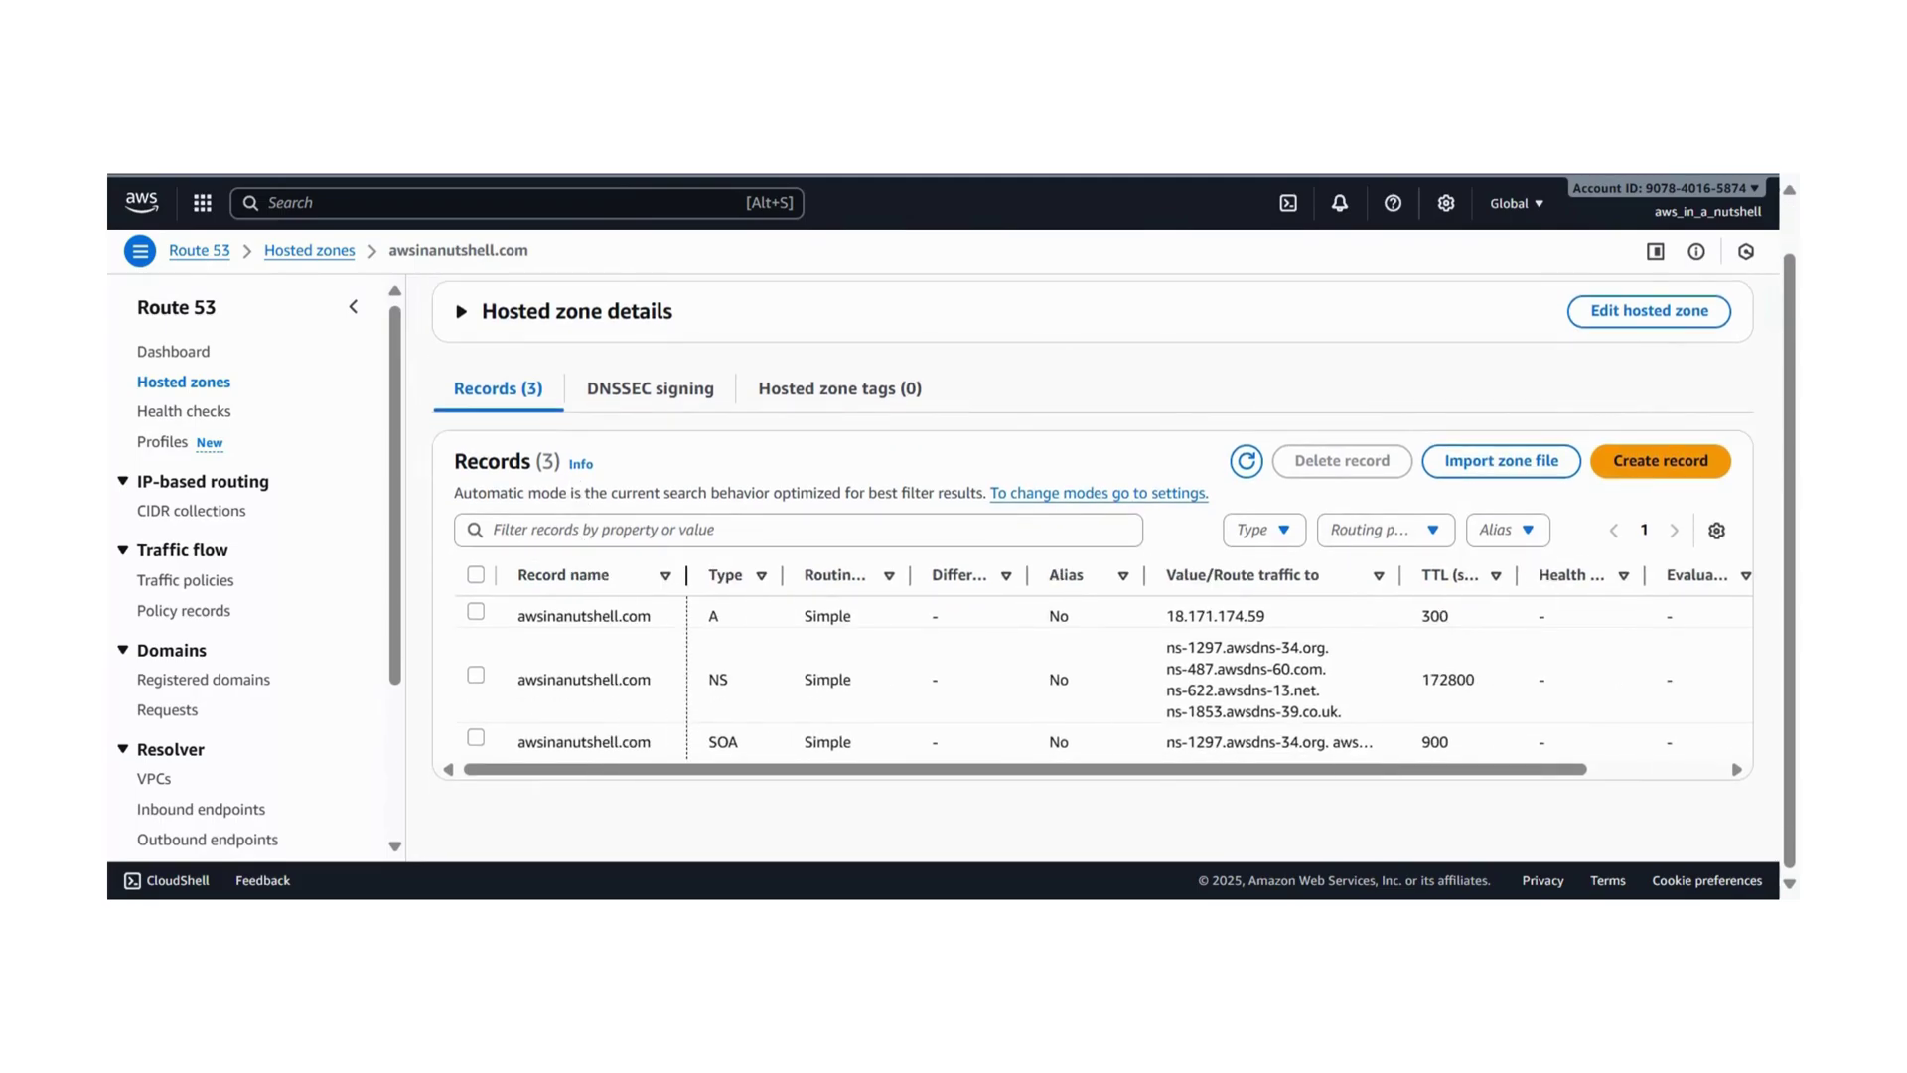
- Delete the A record of awsinanutshell.com from the hosted zone
{"action": "double_click", "coordinate": [784, 617]}
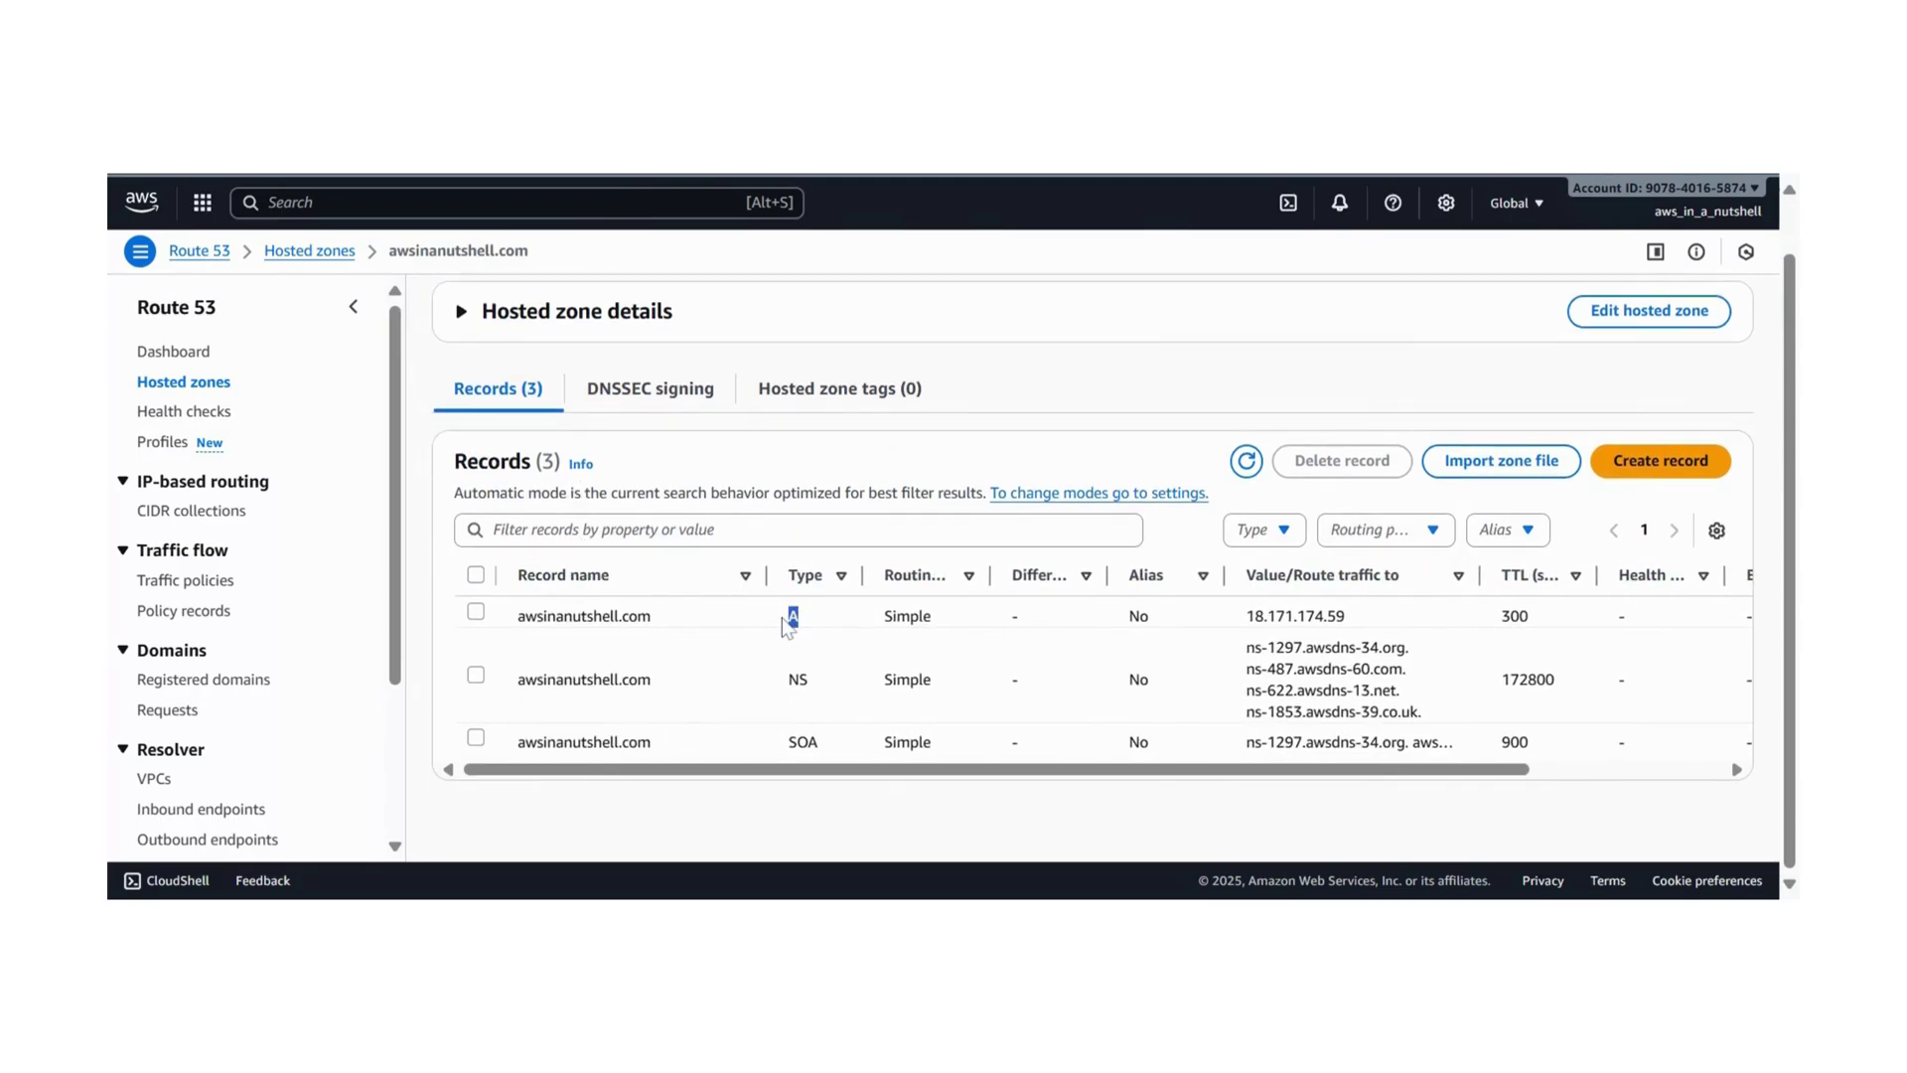
{"action": "left_click", "coordinate": [478, 615]}
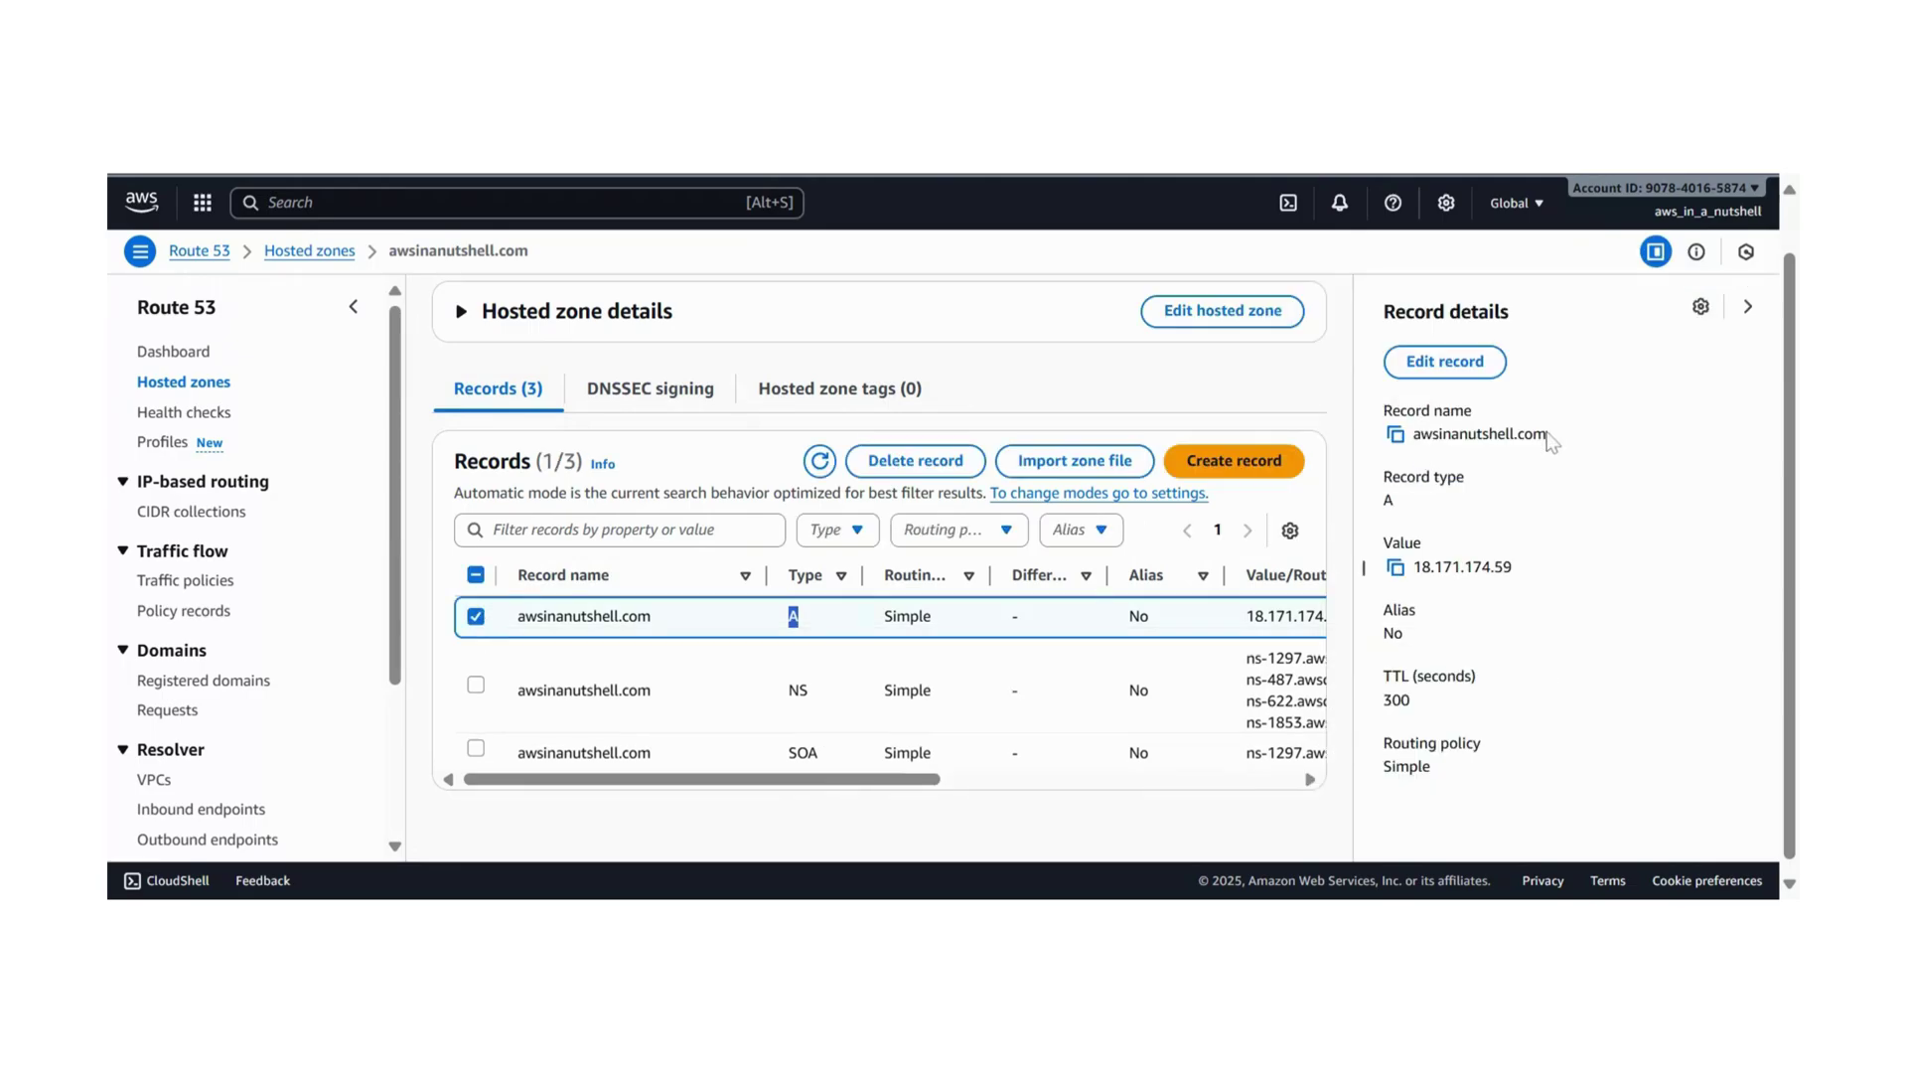
{"action": "scroll", "coordinate": [879, 557], "scroll_direction": "down", "scroll_amount": 1}
{"action": "left_click", "coordinate": [915, 449]}
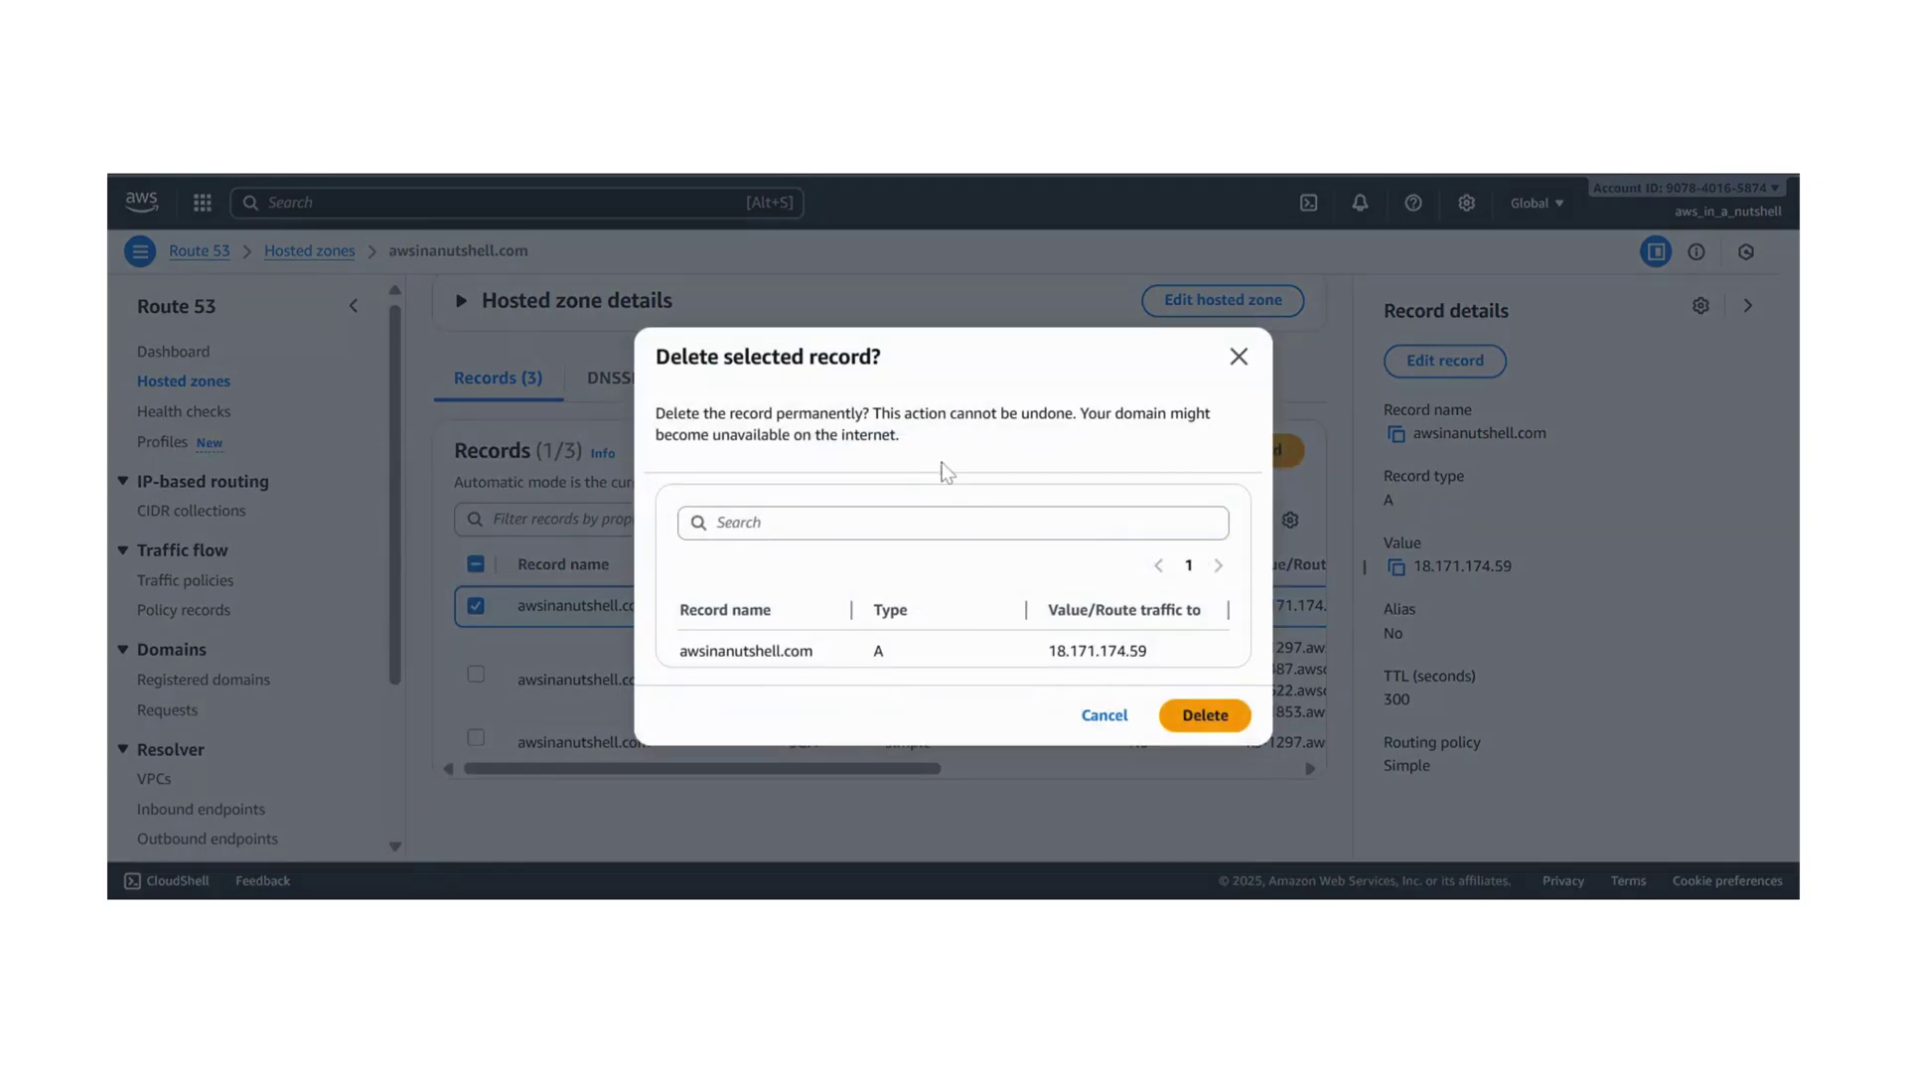
{"action": "left_click", "coordinate": [1203, 716]}
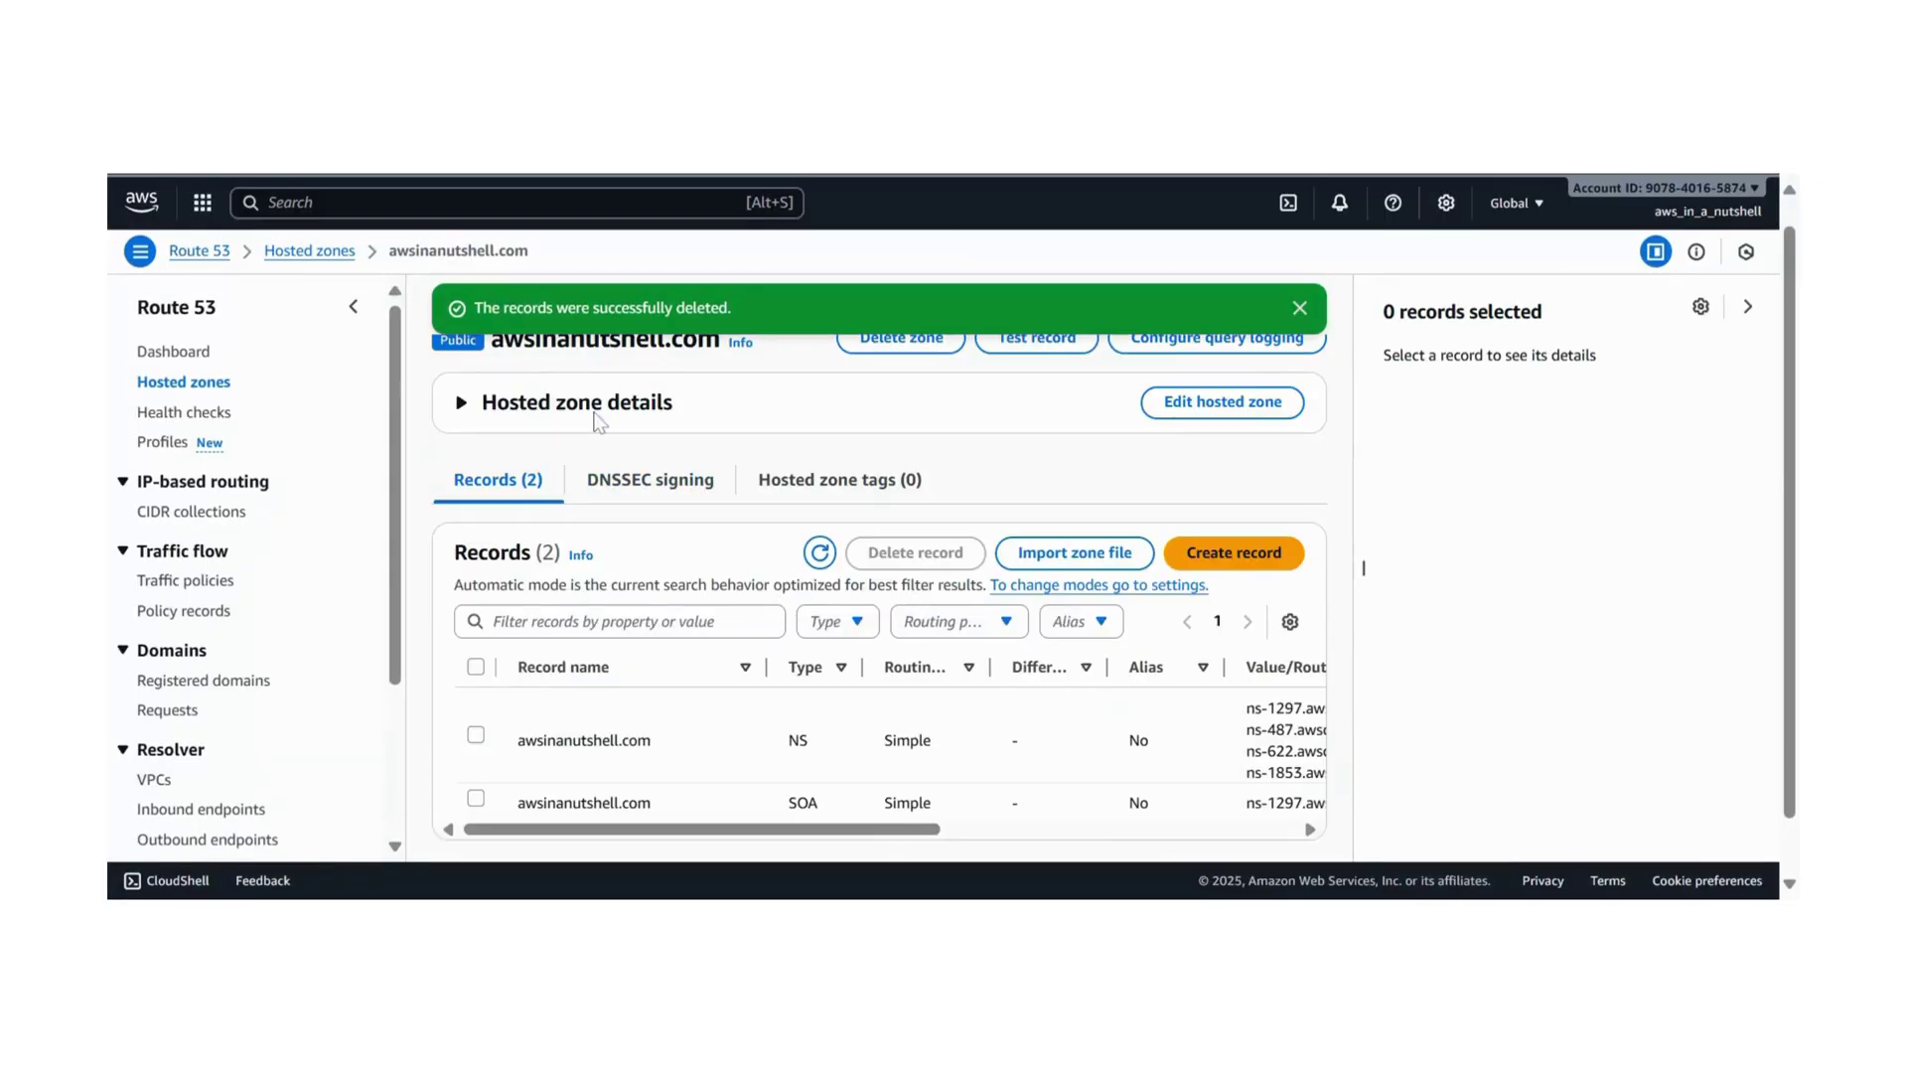
- Go to the EC2 instances and terminate the testserver instance without skipping the OS shutdown
{"action": "left_click", "coordinate": [268, 202]}
{"action": "type", "text": "ec2"}
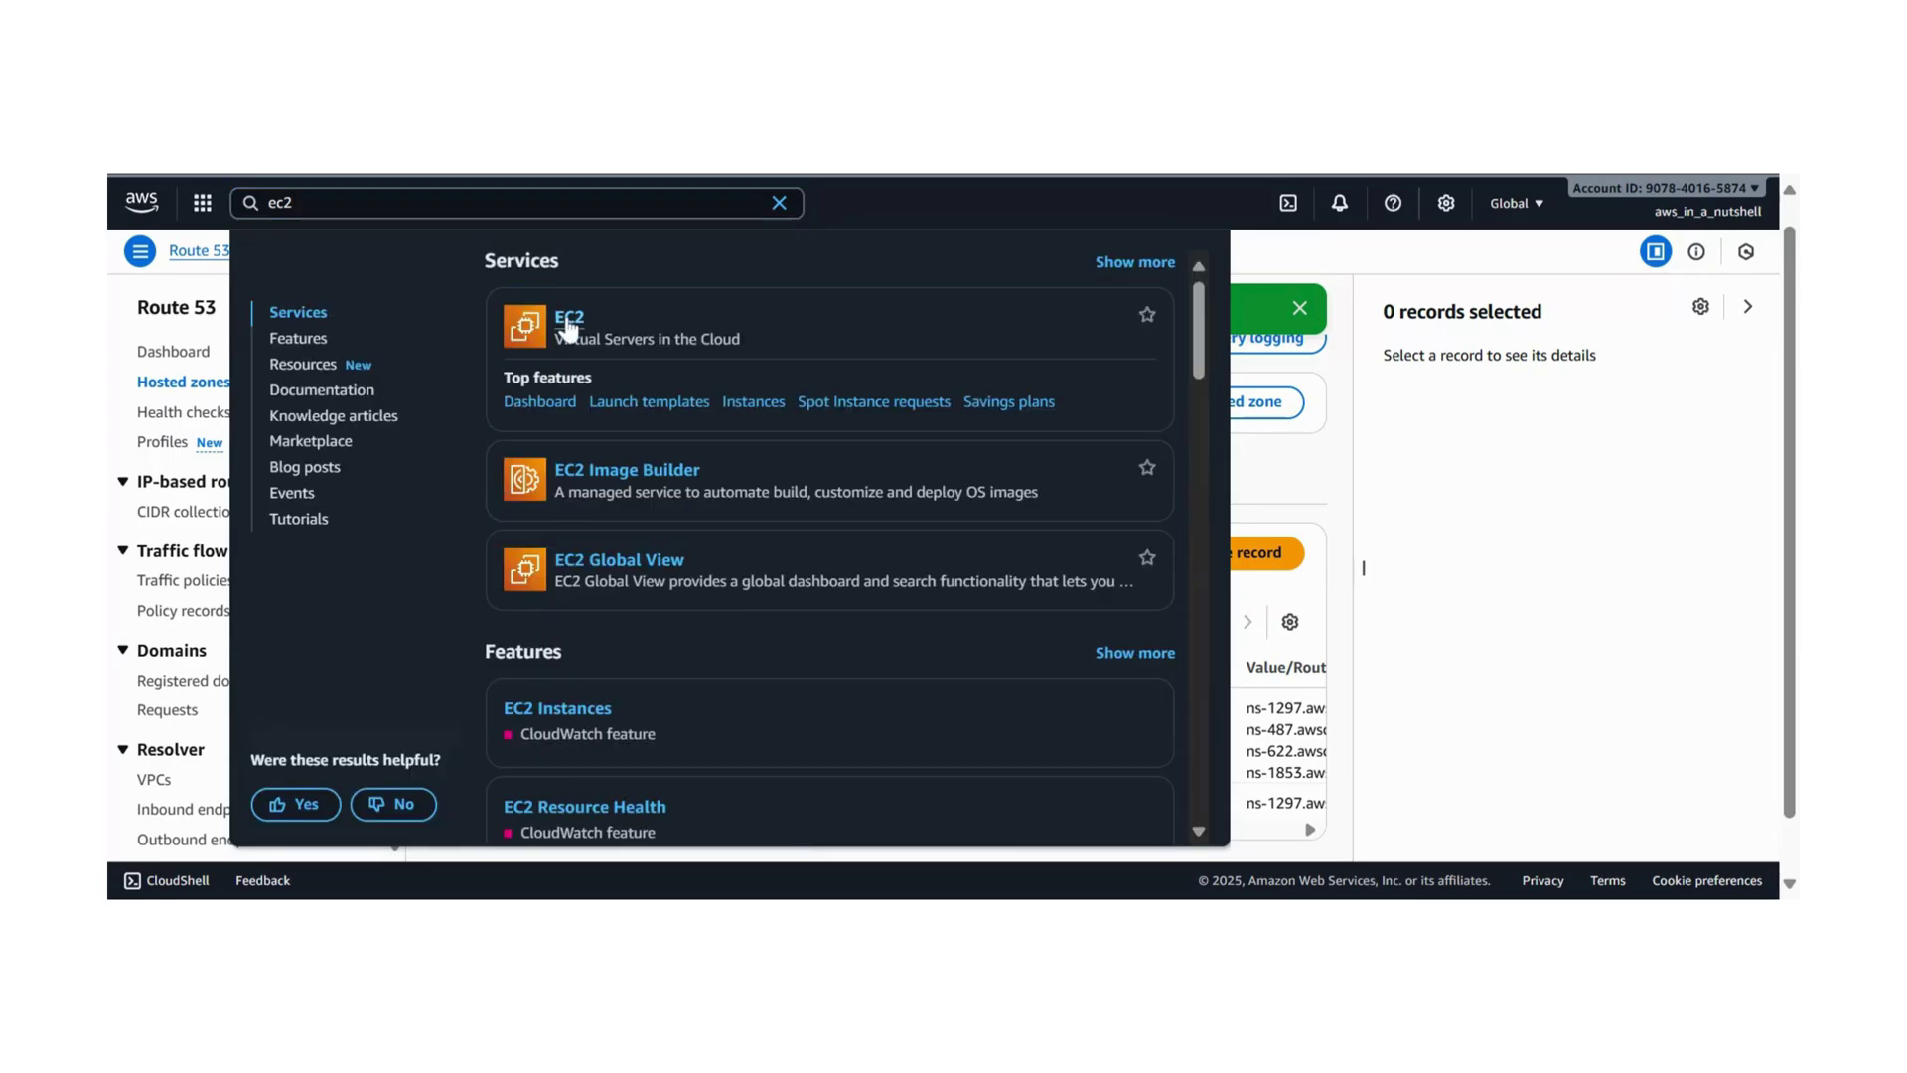
{"action": "left_click", "coordinate": [571, 316]}
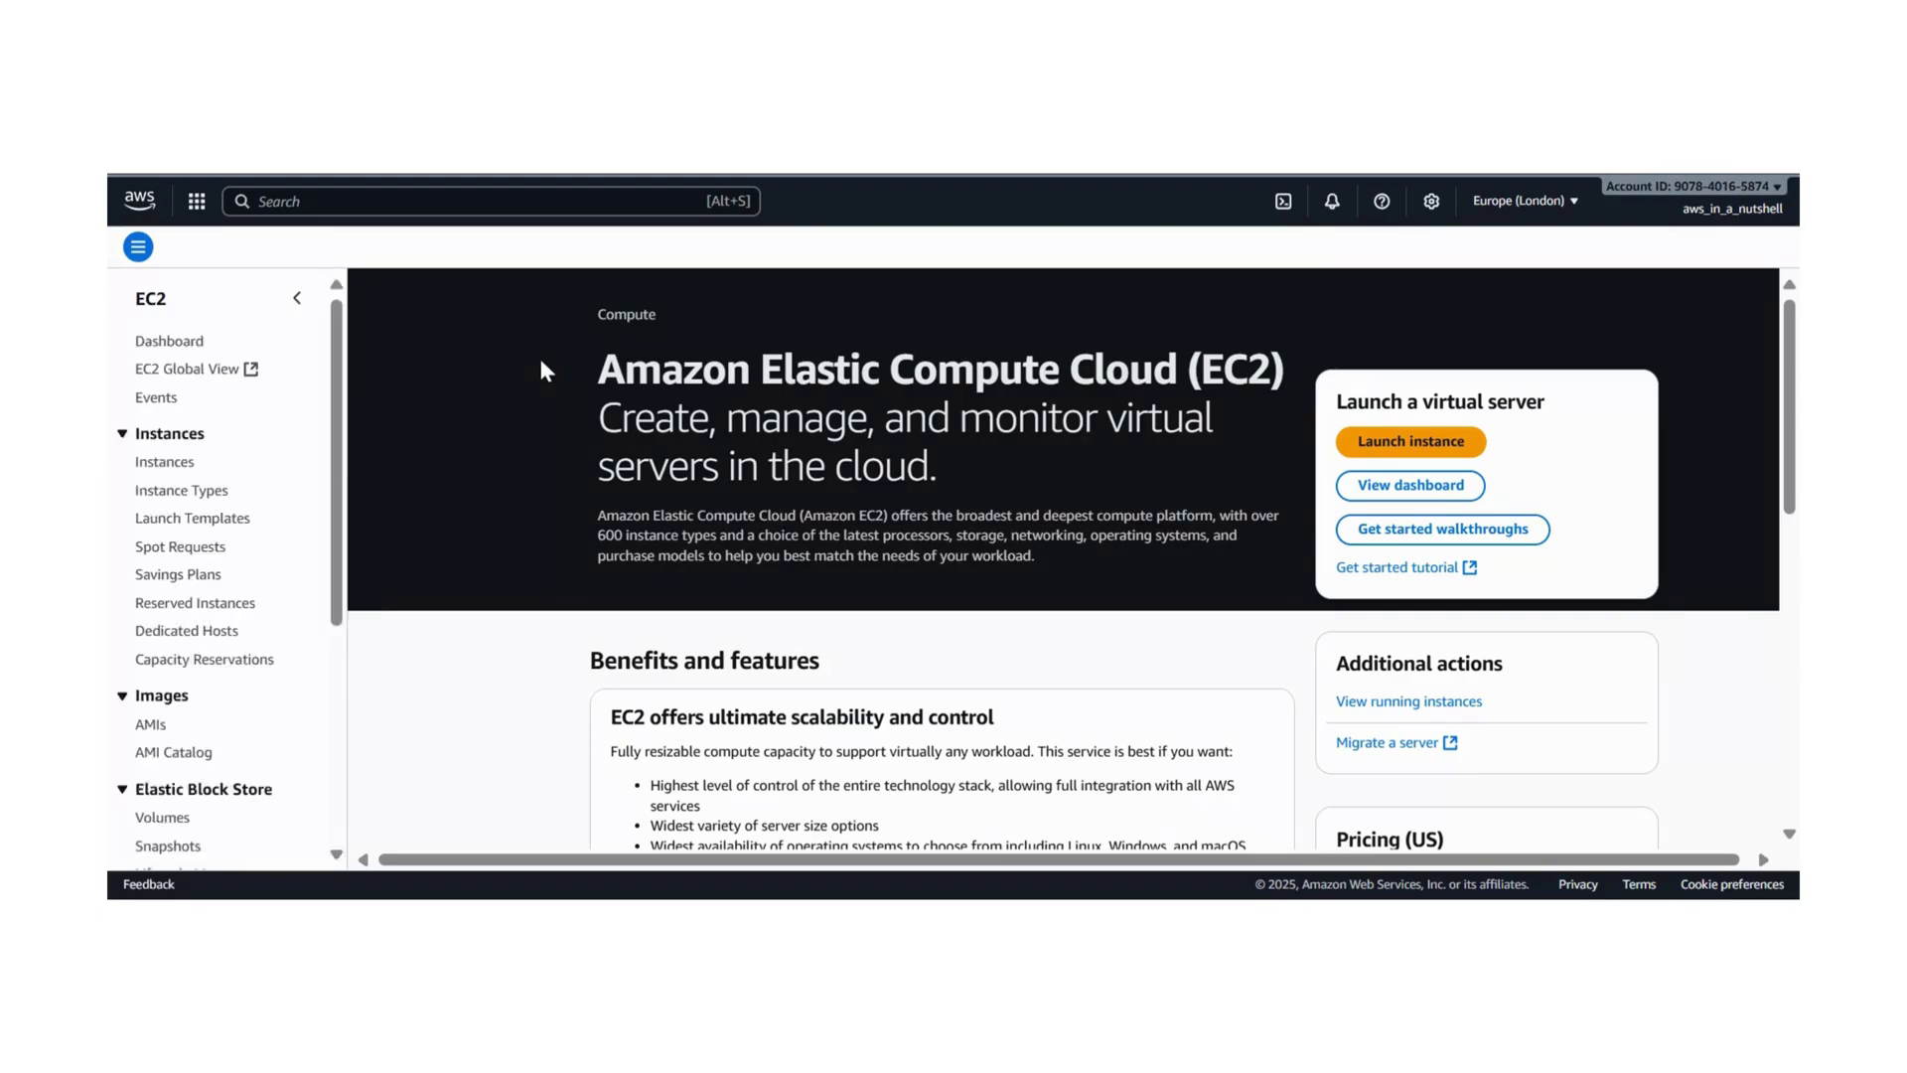
{"action": "left_click", "coordinate": [169, 469]}
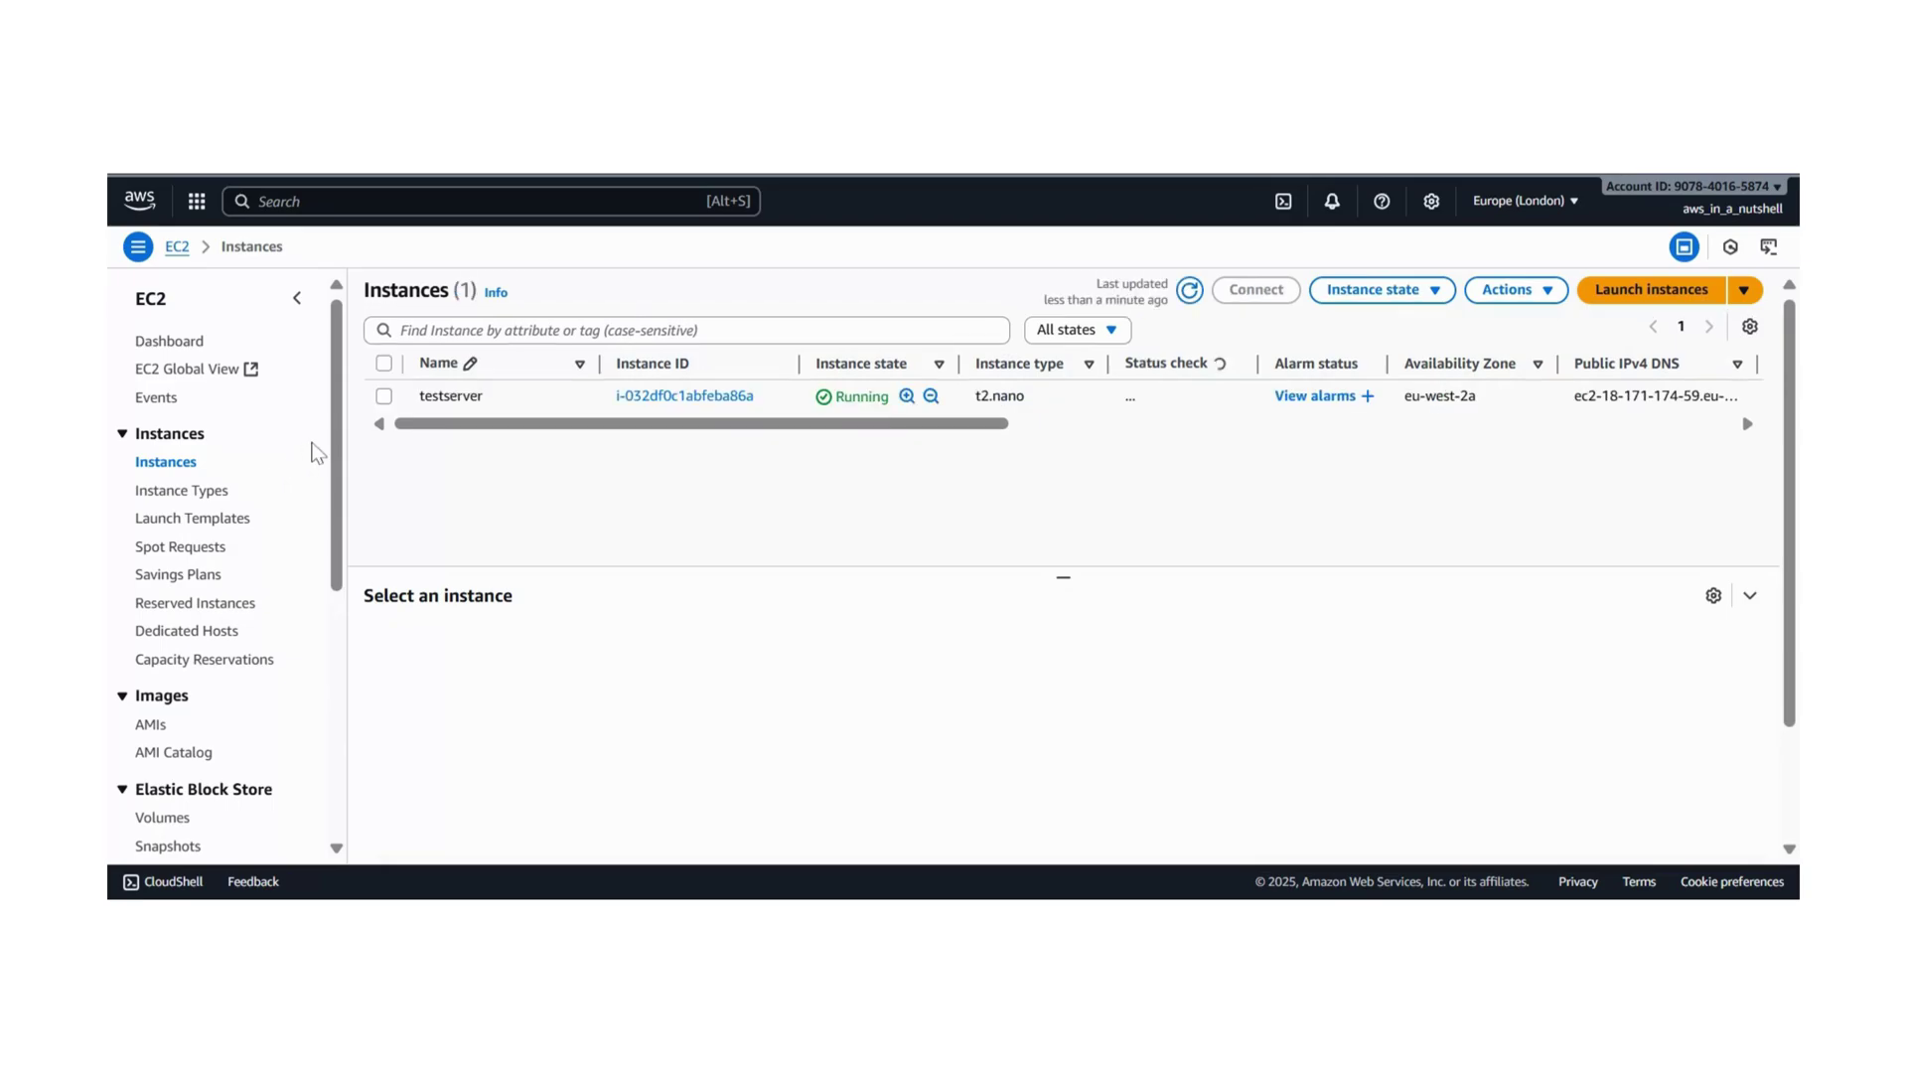
{"action": "left_click", "coordinate": [387, 408]}
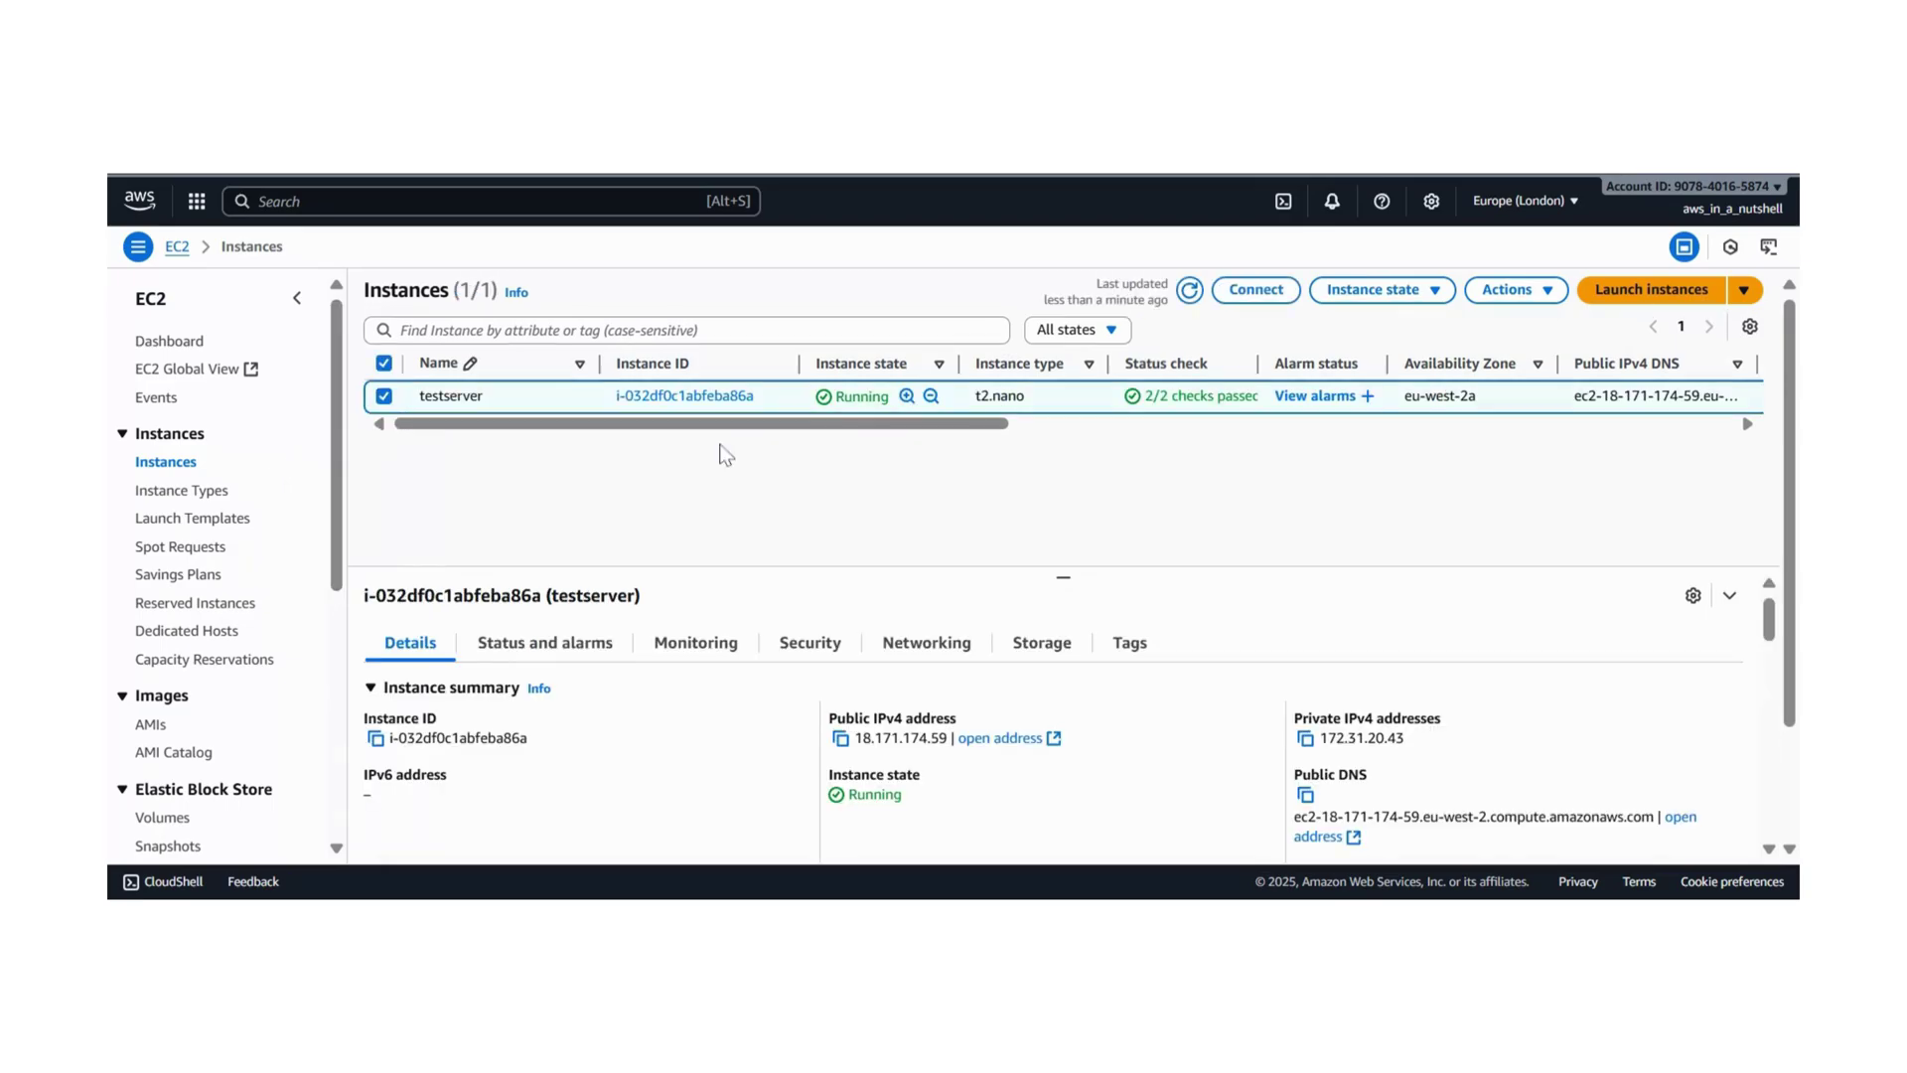
{"action": "left_click", "coordinate": [1342, 294]}
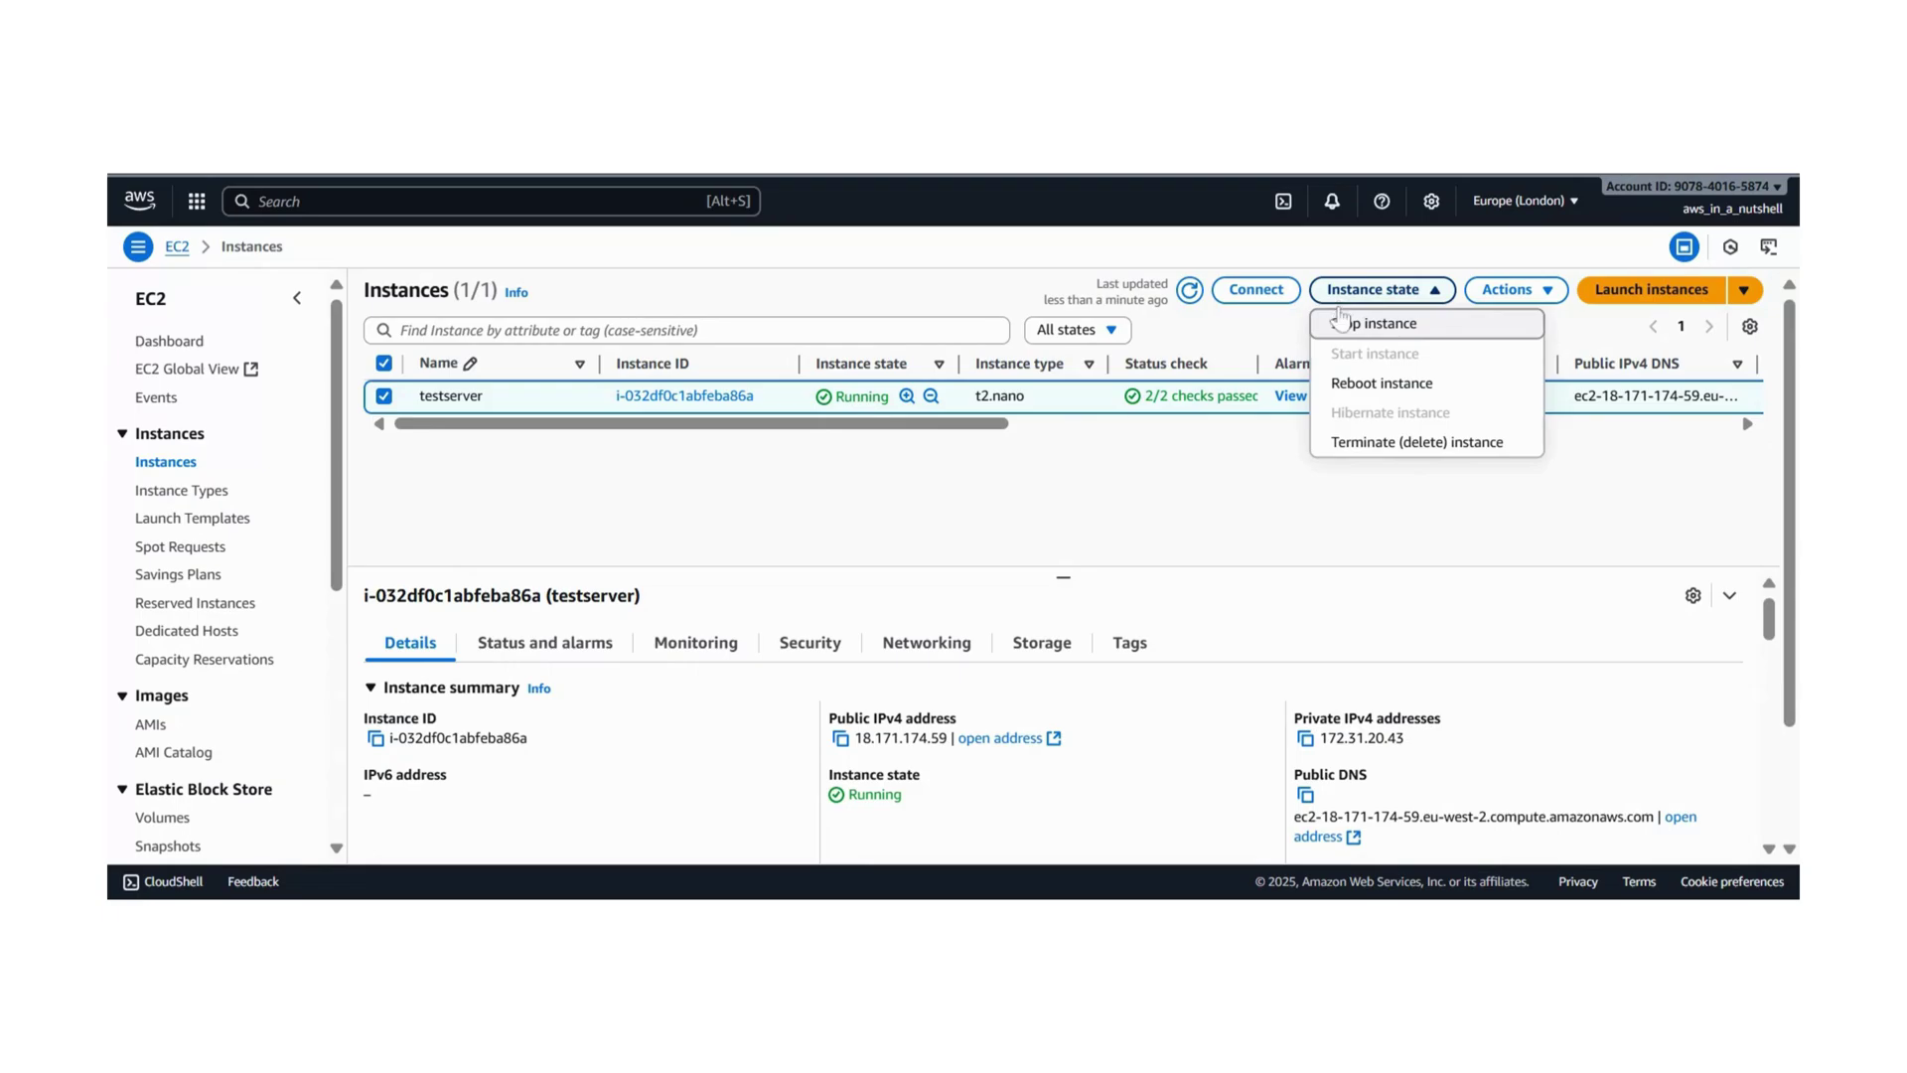
{"action": "left_click", "coordinate": [1407, 444]}
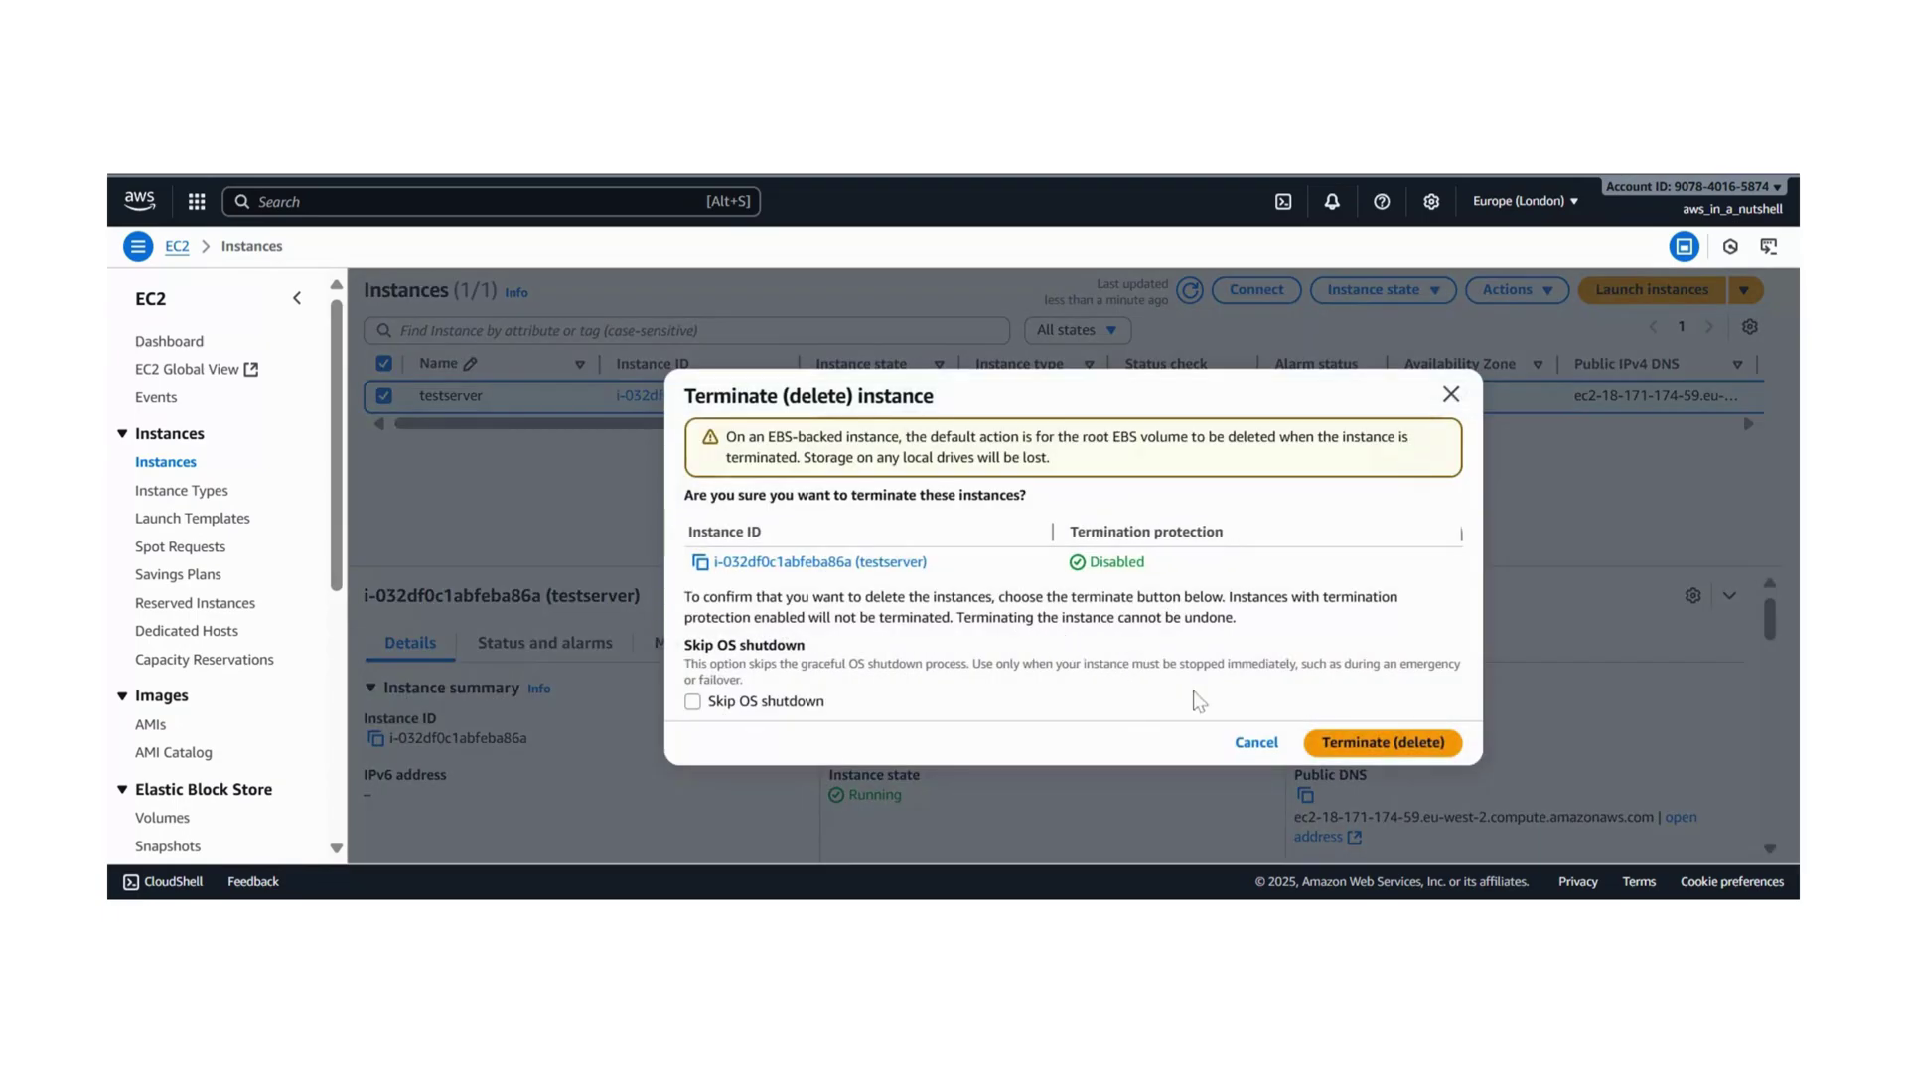
{"action": "left_click", "coordinate": [1378, 745]}
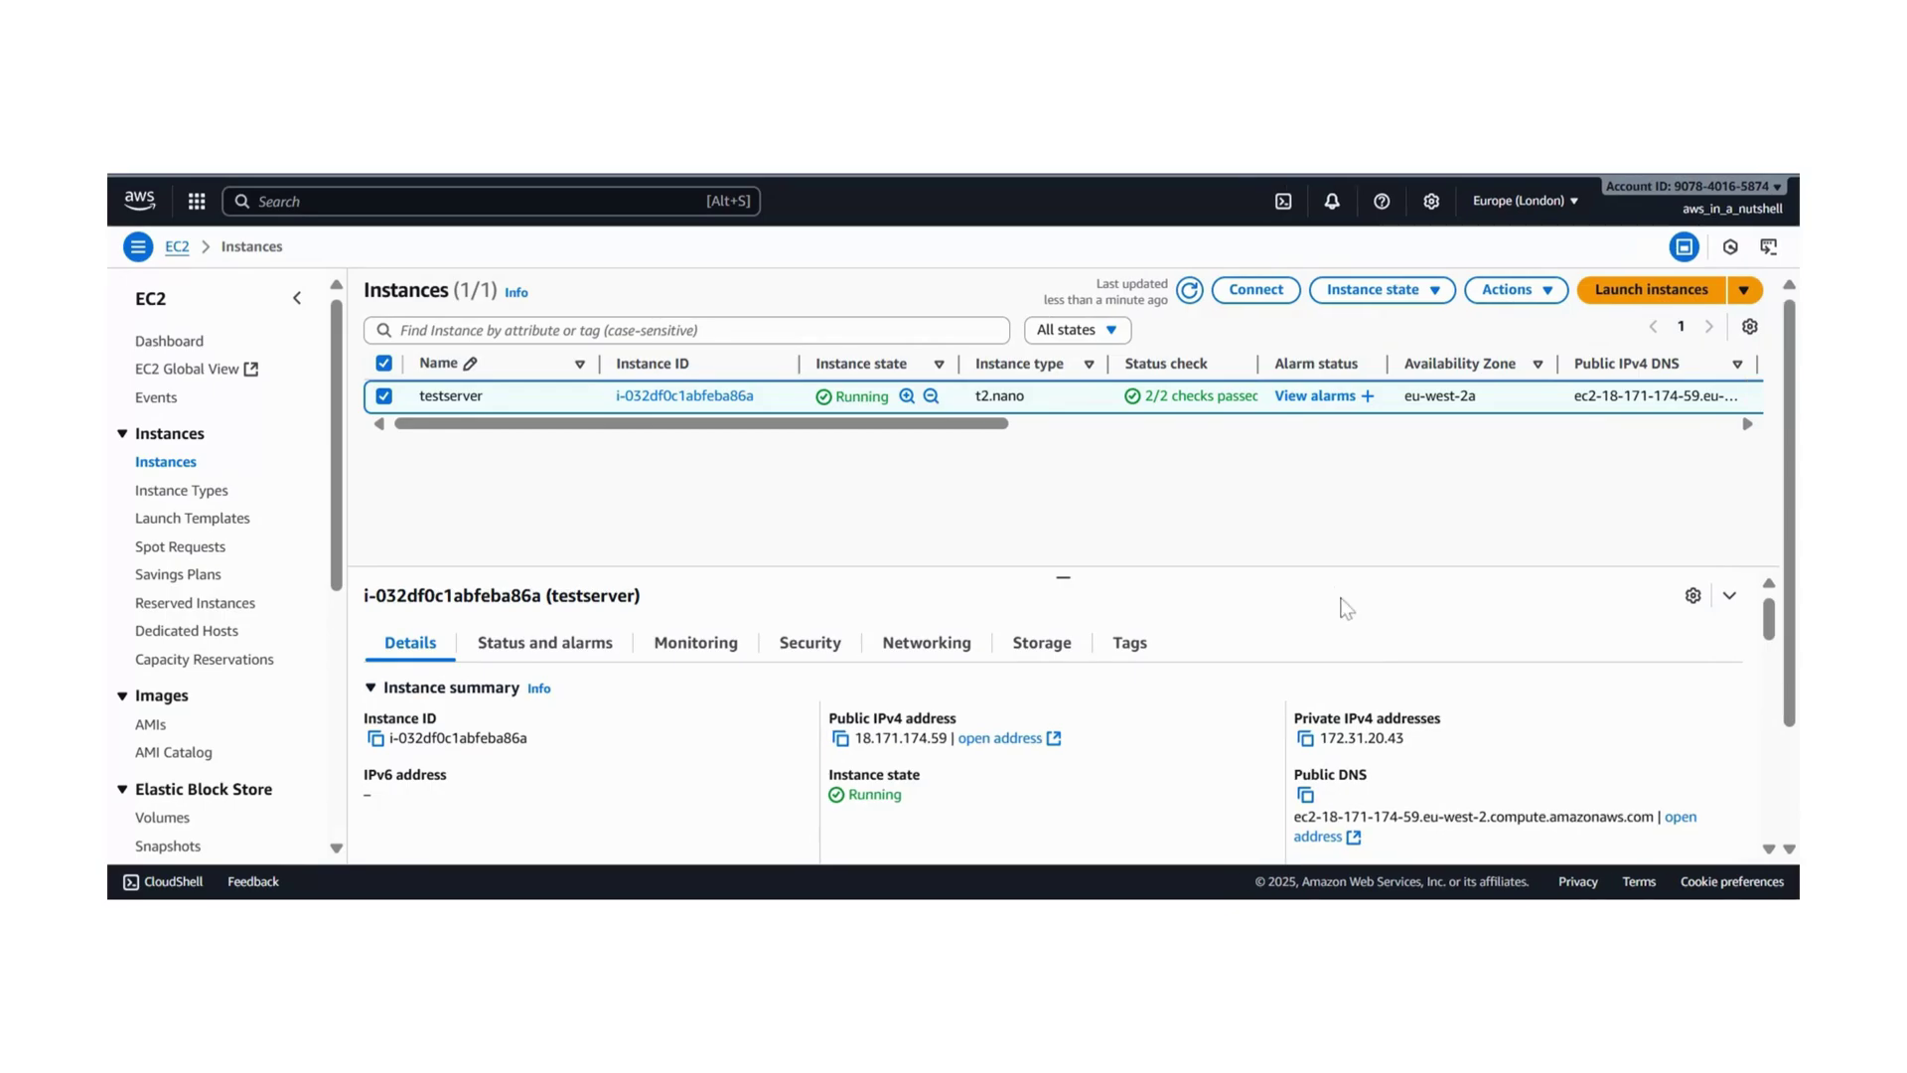